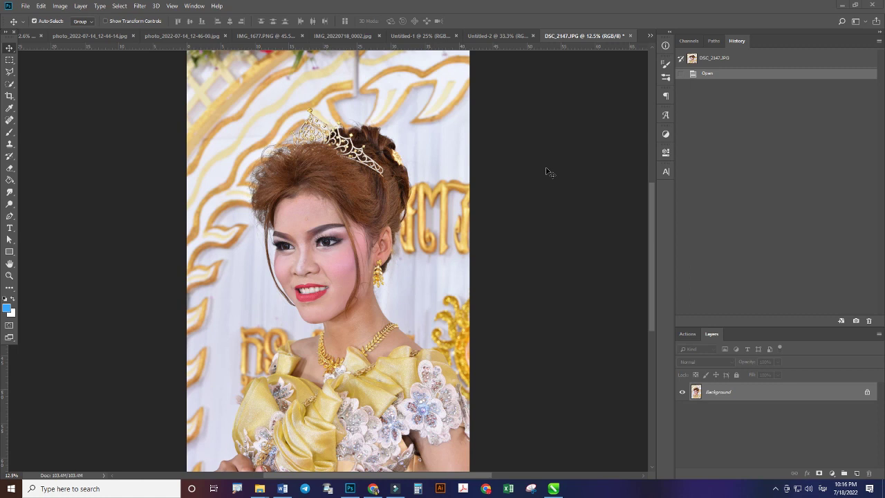
Use Color Range with Select set to Midtones to select the face and skin tones
{"action": "scroll", "coordinate": [313, 290], "scroll_direction": "up", "scroll_amount": 2}
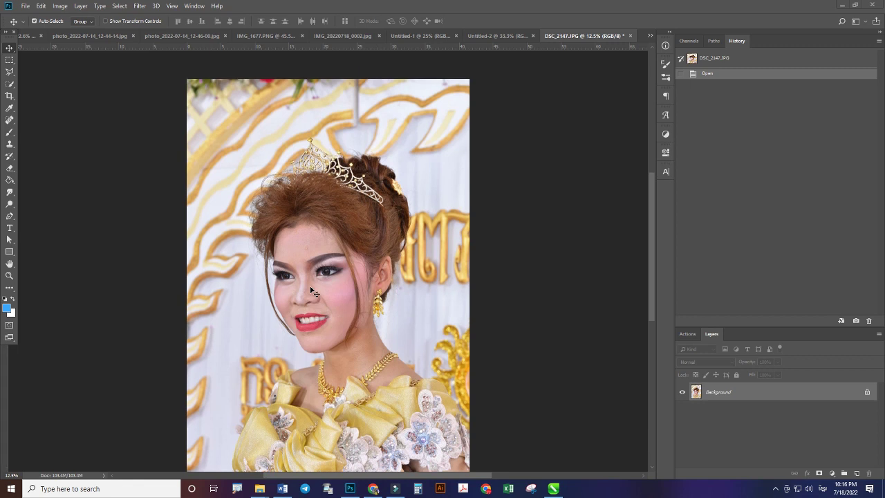
{"action": "scroll", "coordinate": [312, 290], "scroll_direction": "up", "scroll_amount": 2}
{"action": "scroll", "coordinate": [313, 290], "scroll_direction": "down", "scroll_amount": 2}
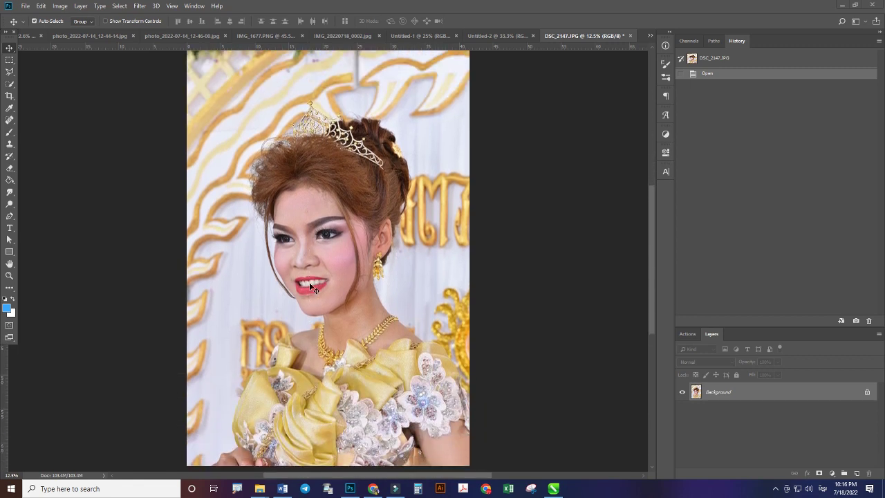
{"action": "scroll", "coordinate": [311, 286], "scroll_direction": "down", "scroll_amount": 1}
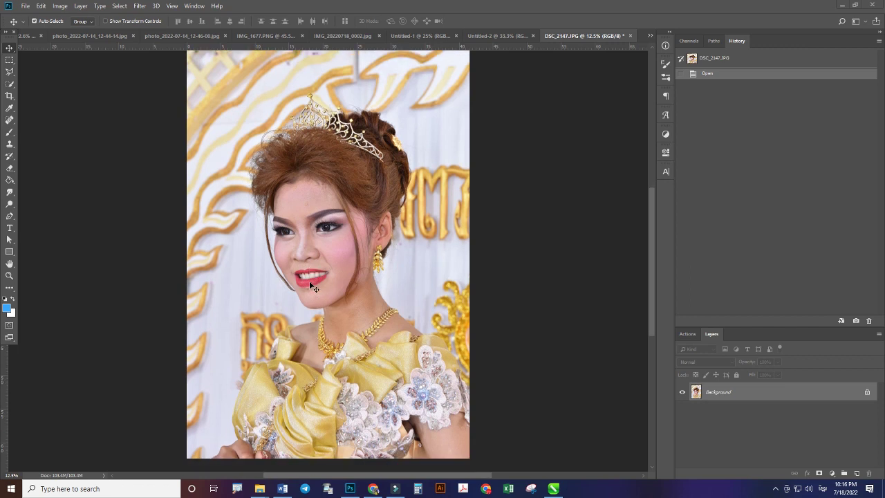
{"action": "scroll", "coordinate": [309, 280], "scroll_direction": "up", "scroll_amount": 2}
{"action": "scroll", "coordinate": [308, 280], "scroll_direction": "up", "scroll_amount": 2}
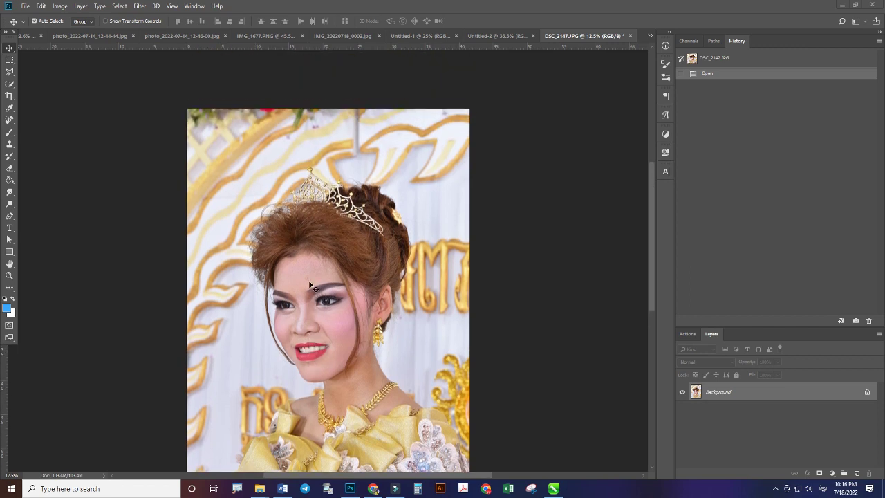
{"action": "scroll", "coordinate": [308, 280], "scroll_direction": "down", "scroll_amount": 1}
{"action": "scroll", "coordinate": [308, 279], "scroll_direction": "down", "scroll_amount": 1}
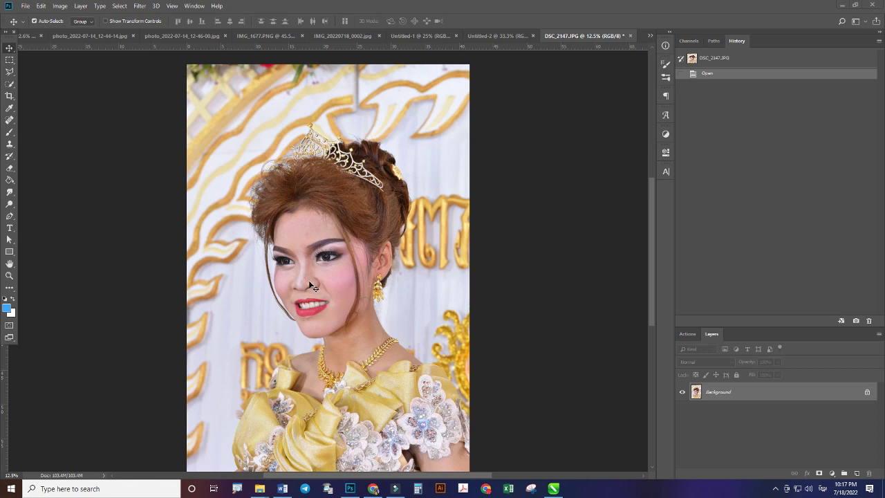
{"action": "scroll", "coordinate": [308, 279], "scroll_direction": "down", "scroll_amount": 1}
{"action": "scroll", "coordinate": [309, 280], "scroll_direction": "down", "scroll_amount": 1}
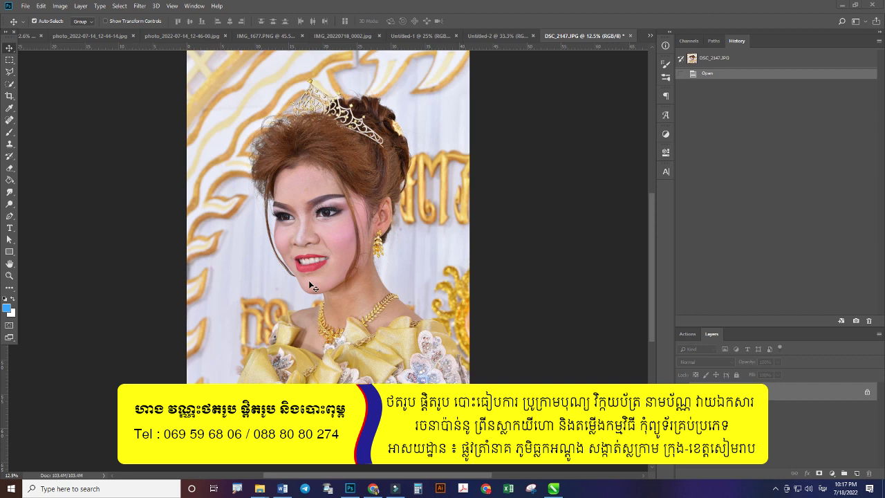
{"action": "scroll", "coordinate": [405, 348], "scroll_direction": "down", "scroll_amount": 3}
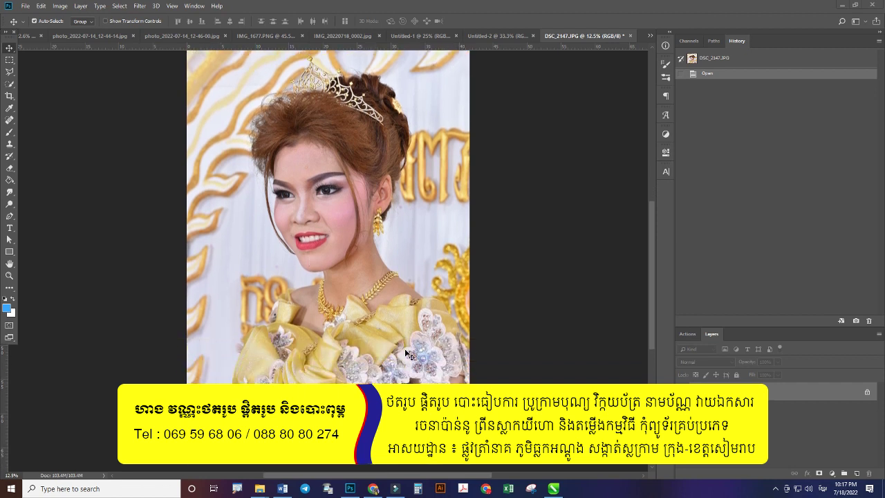
{"action": "scroll", "coordinate": [406, 353], "scroll_direction": "up", "scroll_amount": 1}
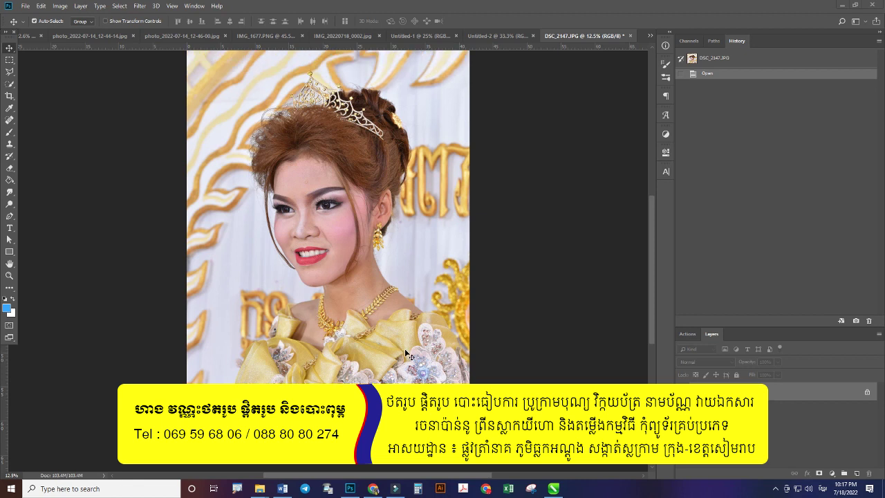
{"action": "scroll", "coordinate": [405, 352], "scroll_direction": "up", "scroll_amount": 1}
{"action": "scroll", "coordinate": [406, 352], "scroll_direction": "up", "scroll_amount": 1}
{"action": "scroll", "coordinate": [409, 354], "scroll_direction": "down", "scroll_amount": 1}
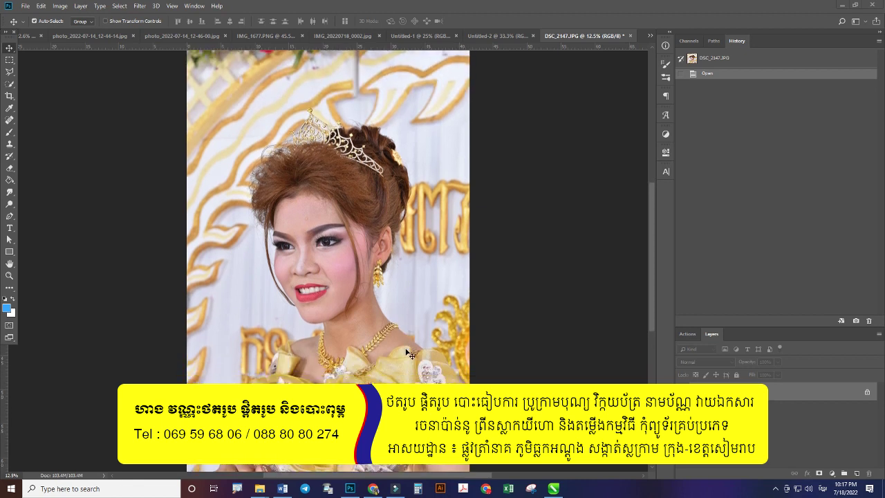
{"action": "scroll", "coordinate": [409, 353], "scroll_direction": "down", "scroll_amount": 1}
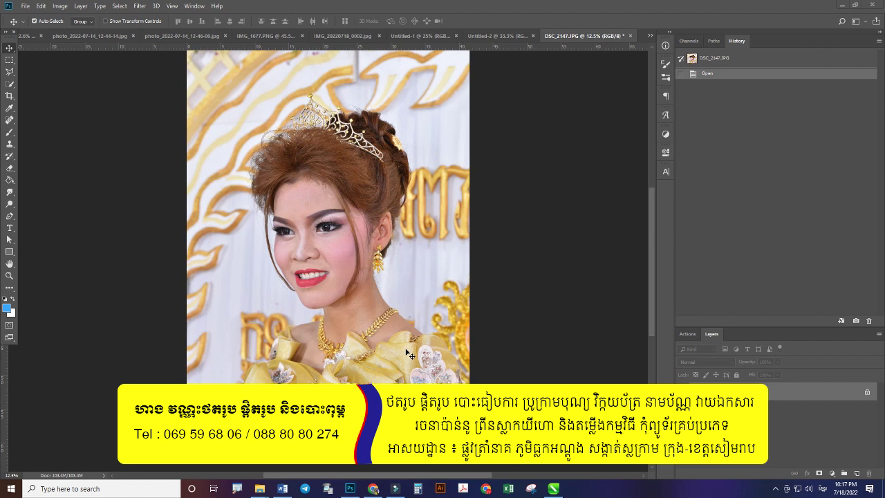
{"action": "scroll", "coordinate": [410, 354], "scroll_direction": "up", "scroll_amount": 1}
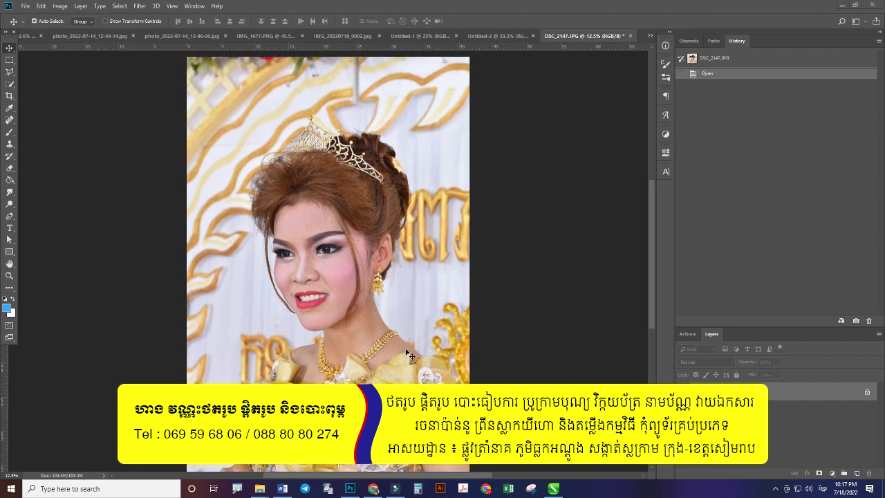
{"action": "scroll", "coordinate": [409, 355], "scroll_direction": "down", "scroll_amount": 1}
{"action": "scroll", "coordinate": [408, 352], "scroll_direction": "down", "scroll_amount": 1}
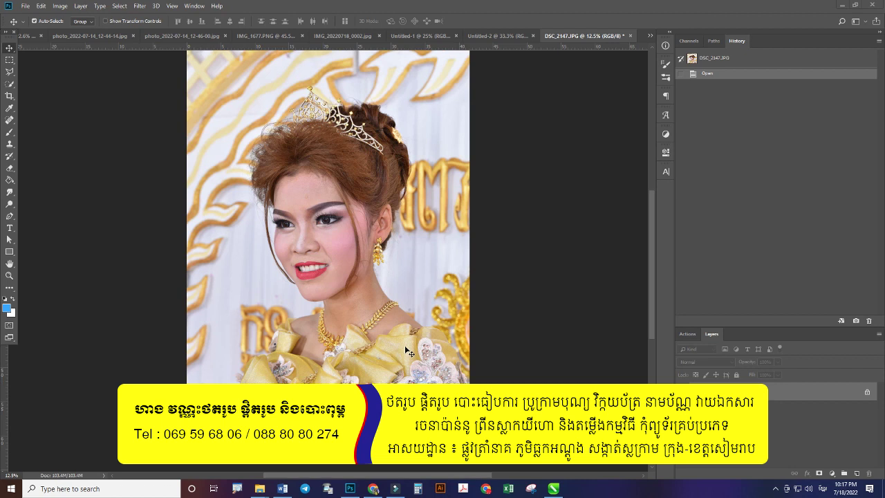
{"action": "scroll", "coordinate": [401, 329], "scroll_direction": "up", "scroll_amount": 1}
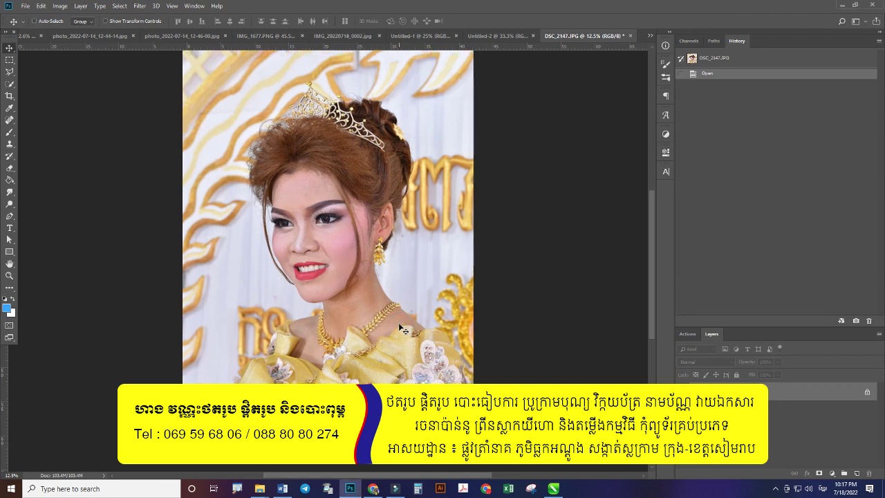
{"action": "scroll", "coordinate": [401, 329], "scroll_direction": "up", "scroll_amount": 1}
{"action": "scroll", "coordinate": [401, 329], "scroll_direction": "up", "scroll_amount": 1}
{"action": "scroll", "coordinate": [398, 328], "scroll_direction": "down", "scroll_amount": 1}
{"action": "scroll", "coordinate": [398, 327], "scroll_direction": "down", "scroll_amount": 1}
{"action": "scroll", "coordinate": [398, 328], "scroll_direction": "up", "scroll_amount": 1}
{"action": "scroll", "coordinate": [399, 328], "scroll_direction": "up", "scroll_amount": 2}
{"action": "scroll", "coordinate": [399, 328], "scroll_direction": "up", "scroll_amount": 1}
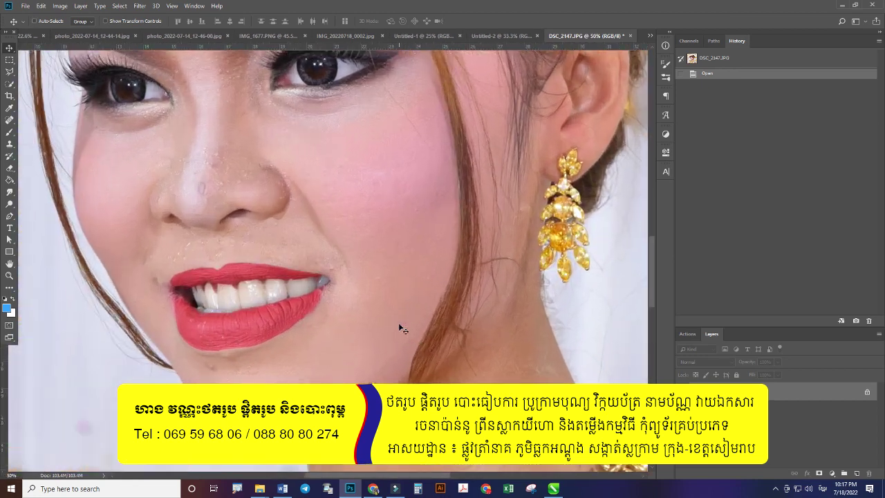
{"action": "scroll", "coordinate": [399, 328], "scroll_direction": "up", "scroll_amount": 1}
{"action": "scroll", "coordinate": [399, 327], "scroll_direction": "down", "scroll_amount": 1}
{"action": "scroll", "coordinate": [399, 327], "scroll_direction": "up", "scroll_amount": 1}
{"action": "scroll", "coordinate": [399, 327], "scroll_direction": "up", "scroll_amount": 1}
{"action": "scroll", "coordinate": [398, 328], "scroll_direction": "down", "scroll_amount": 1}
{"action": "scroll", "coordinate": [398, 328], "scroll_direction": "up", "scroll_amount": 1}
{"action": "scroll", "coordinate": [399, 325], "scroll_direction": "up", "scroll_amount": 1}
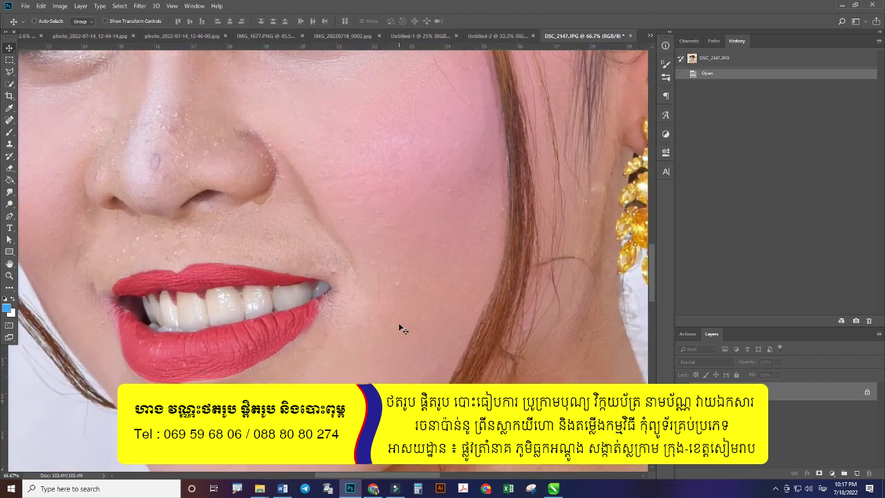
{"action": "scroll", "coordinate": [399, 325], "scroll_direction": "down", "scroll_amount": 1}
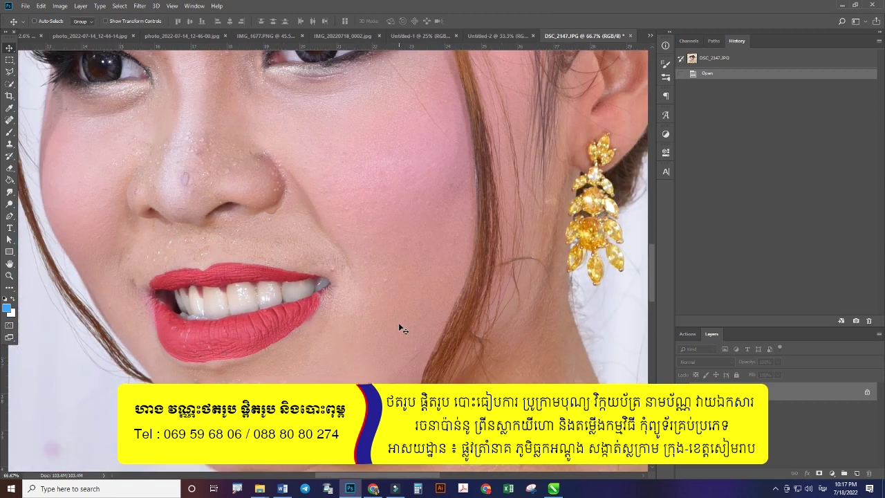
{"action": "scroll", "coordinate": [401, 329], "scroll_direction": "up", "scroll_amount": 1}
{"action": "scroll", "coordinate": [399, 329], "scroll_direction": "down", "scroll_amount": 1}
{"action": "scroll", "coordinate": [398, 329], "scroll_direction": "down", "scroll_amount": 1}
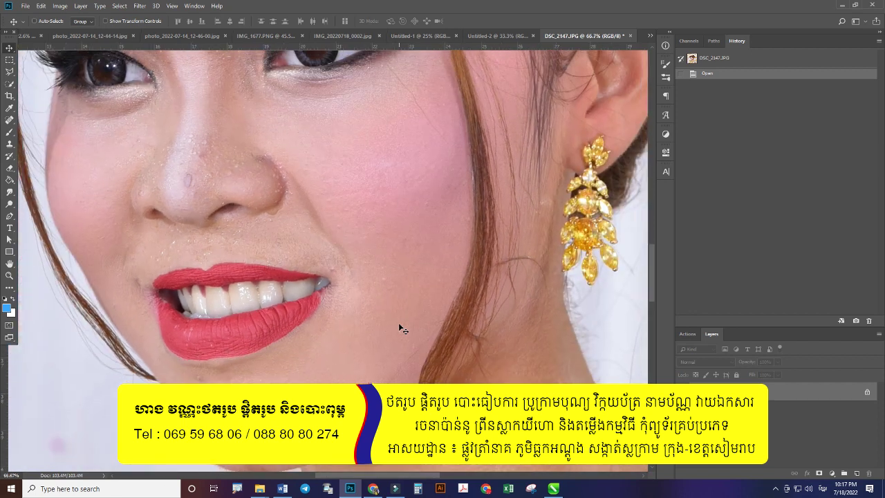
{"action": "scroll", "coordinate": [399, 329], "scroll_direction": "down", "scroll_amount": 1}
{"action": "scroll", "coordinate": [398, 329], "scroll_direction": "down", "scroll_amount": 1}
{"action": "scroll", "coordinate": [399, 327], "scroll_direction": "down", "scroll_amount": 1}
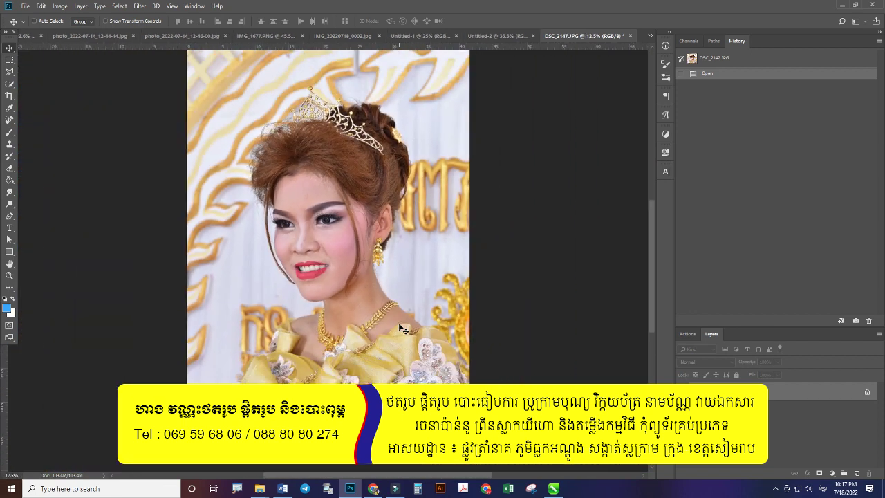
{"action": "key", "text": "ctrl"}
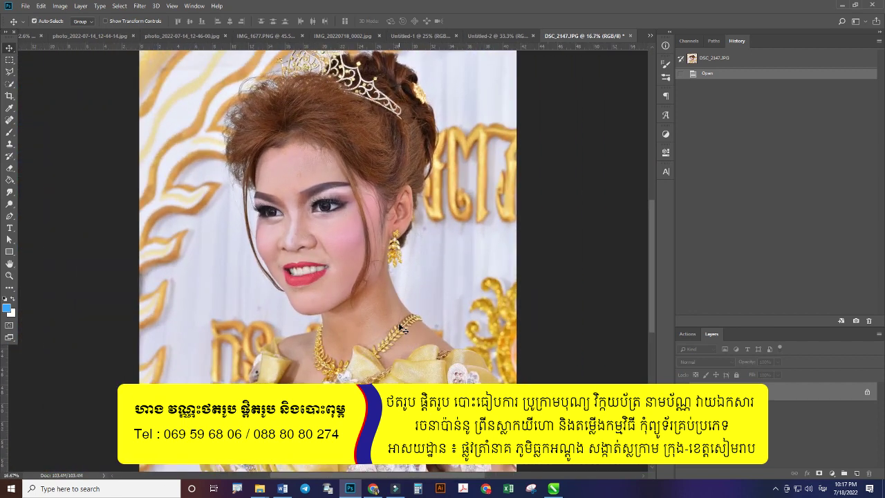
{"action": "left_click", "coordinate": [119, 6]}
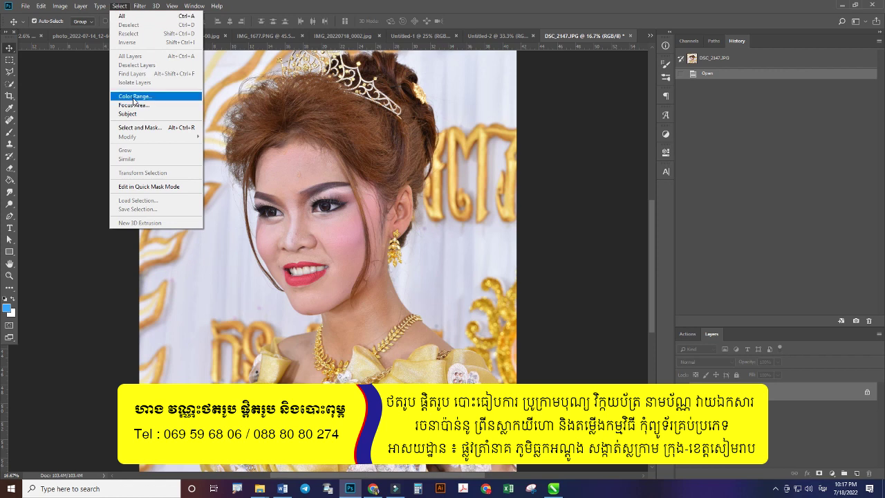
{"action": "left_click", "coordinate": [133, 97]}
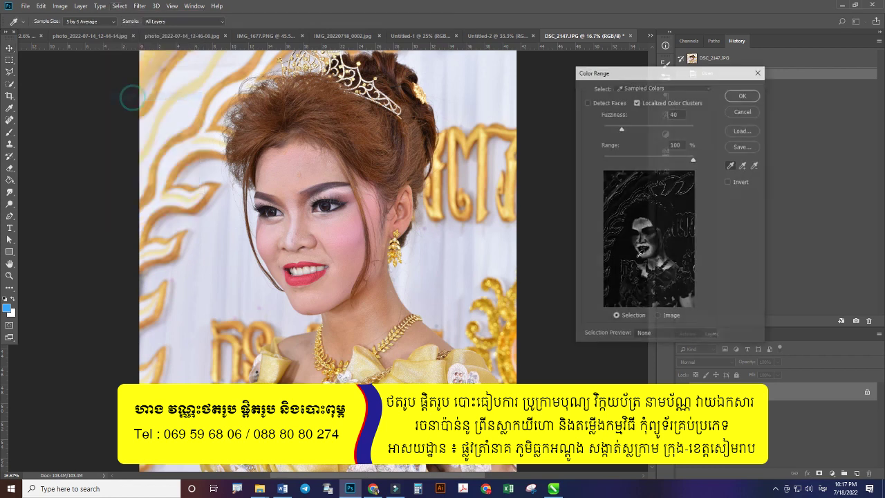
{"action": "left_click", "coordinate": [652, 88]}
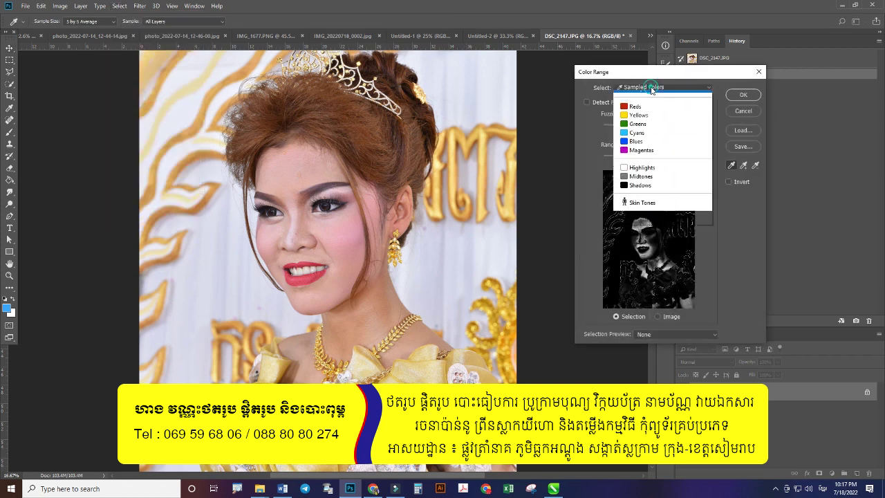
{"action": "left_click", "coordinate": [641, 176]}
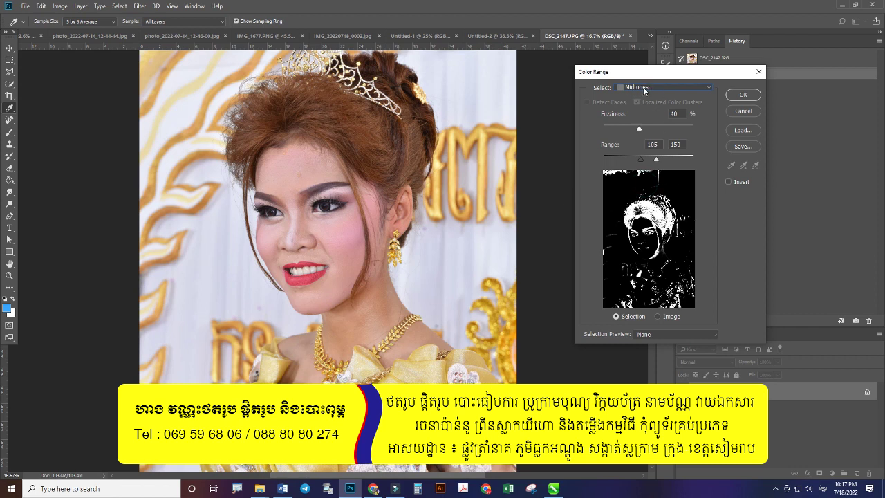
{"action": "left_click", "coordinate": [737, 101]}
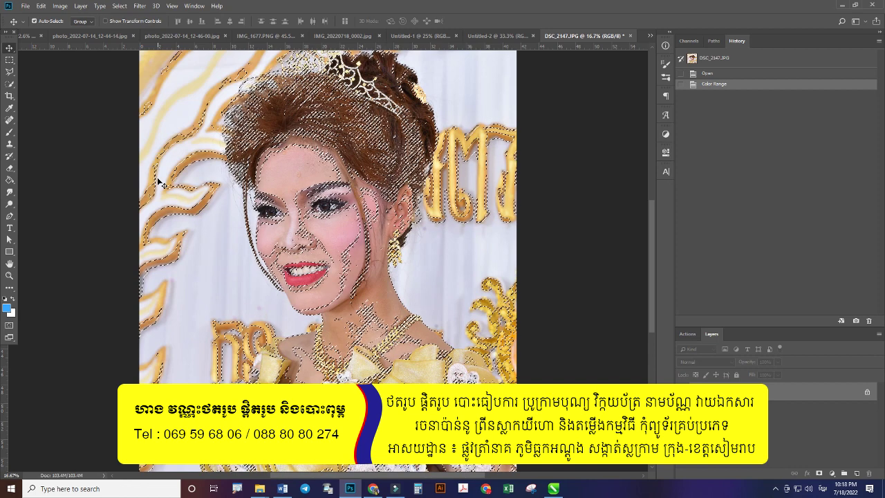
Feather the midtone selection with a 25-pixel radius
{"action": "key", "text": "shift+F6"}
{"action": "type", "text": "2"}
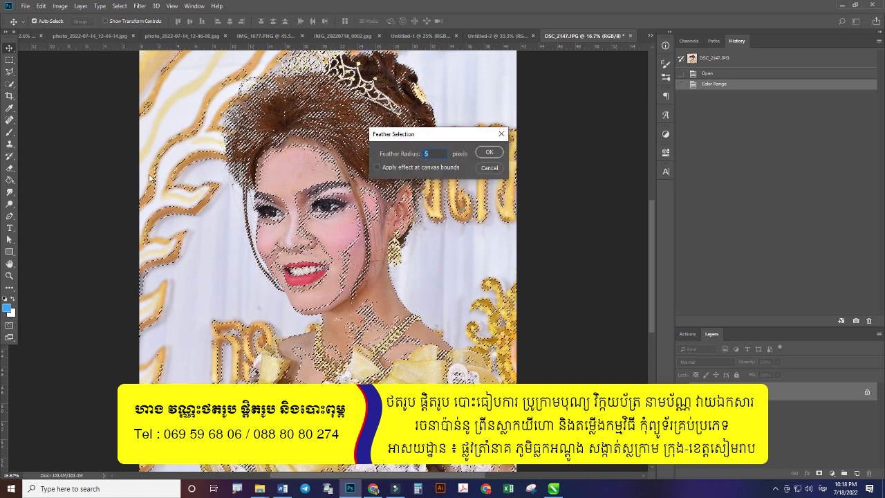
{"action": "type", "text": "5"}
{"action": "key", "text": "Return"}
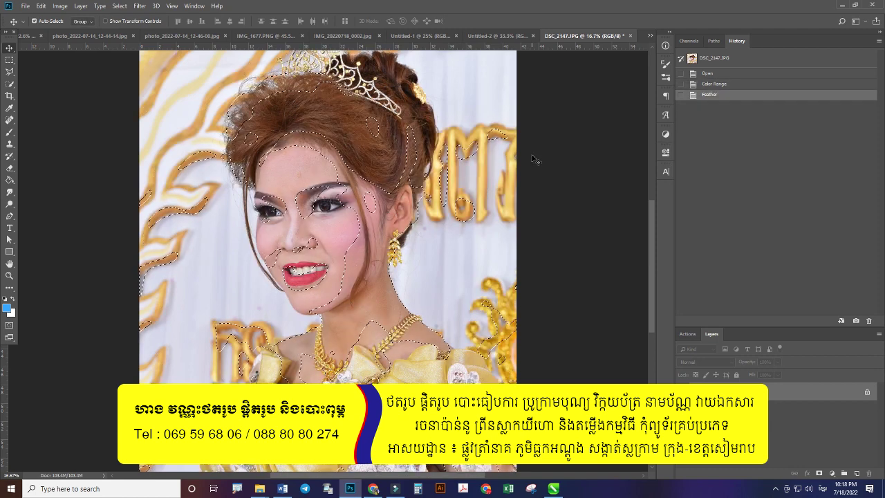
{"action": "left_click", "coordinate": [67, 7]}
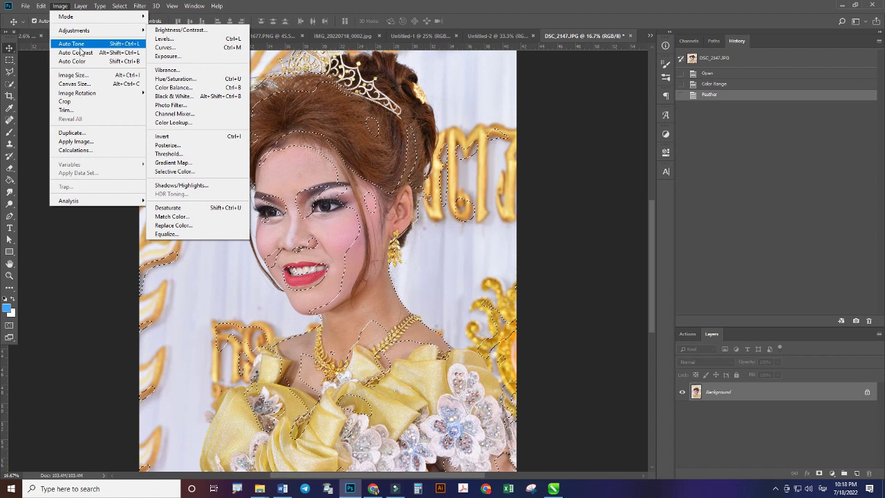
{"action": "mouse_move", "coordinate": [74, 31]}
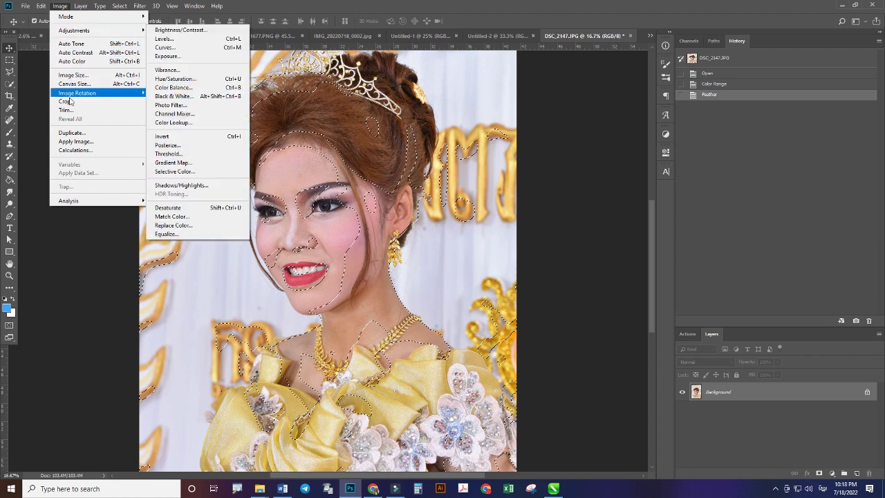
Apply Image onto itself in Screen mode at 35% opacity and compare the preview
{"action": "left_click", "coordinate": [76, 142]}
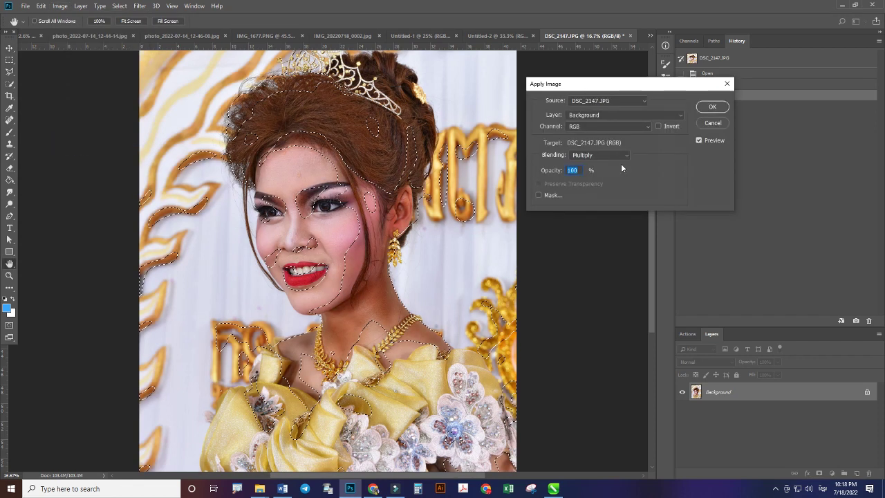
{"action": "left_click", "coordinate": [601, 157]}
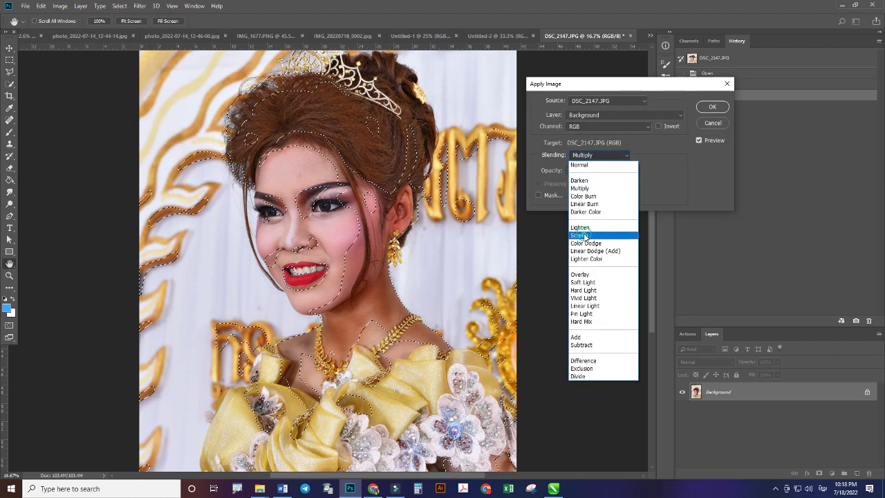
{"action": "left_click", "coordinate": [585, 236]}
{"action": "double_click", "coordinate": [573, 171]}
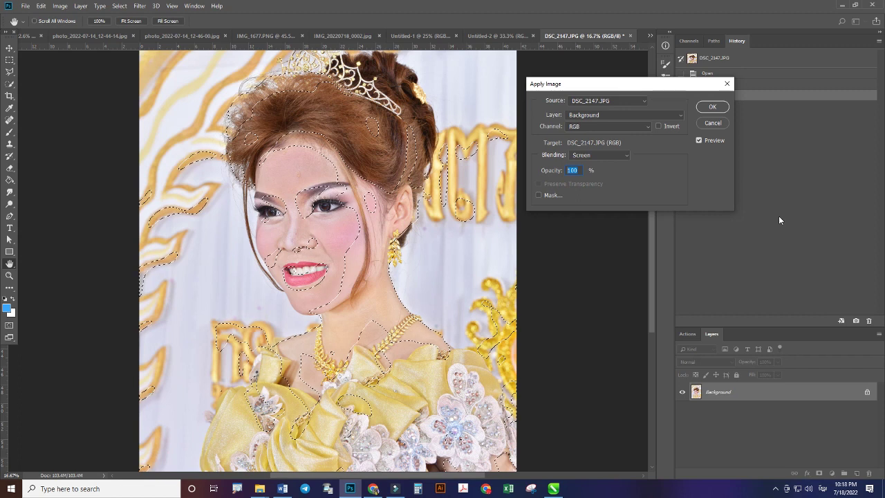
{"action": "type", "text": "30"}
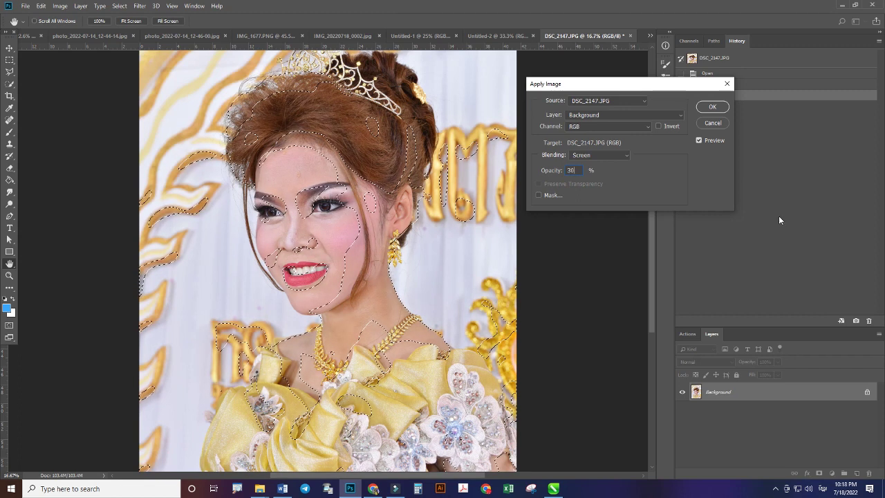
{"action": "key", "text": "Up"}
{"action": "key", "text": "Up"}
{"action": "key", "text": "Up"}
{"action": "left_click", "coordinate": [701, 139]}
{"action": "left_click", "coordinate": [702, 139]}
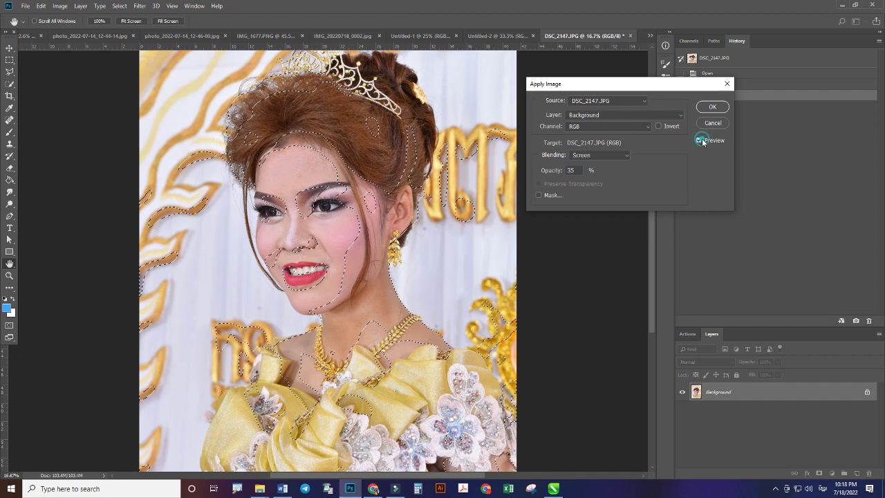
{"action": "left_click", "coordinate": [700, 141]}
{"action": "left_click", "coordinate": [699, 142]}
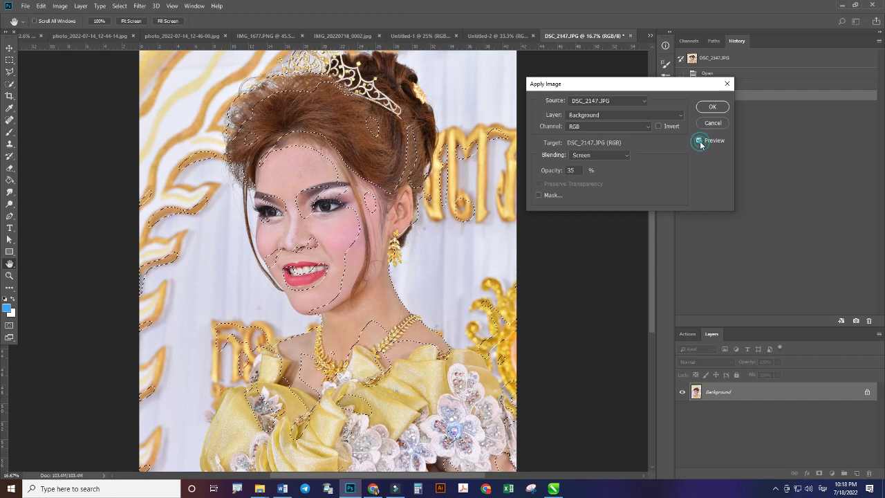
Lower the Screen opacity to 20% and toggle Preview to compare before and after
{"action": "double_click", "coordinate": [571, 170]}
{"action": "type", "text": "20"}
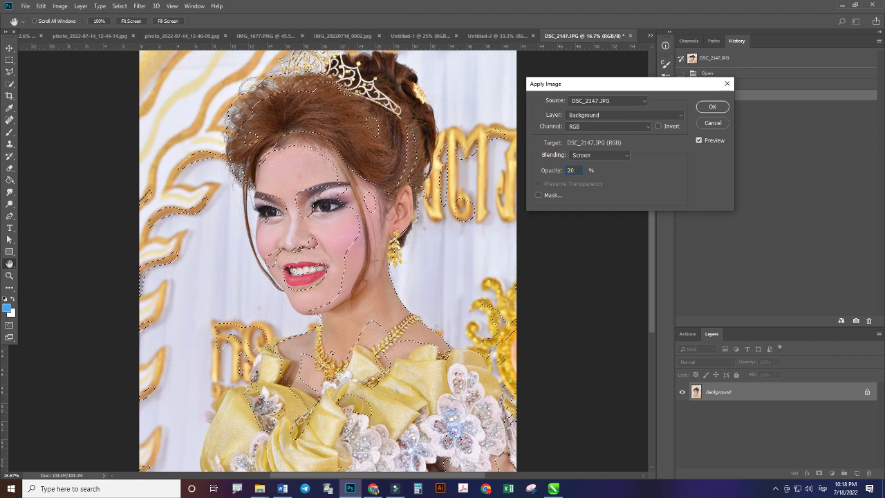
{"action": "left_click", "coordinate": [701, 141]}
{"action": "left_click", "coordinate": [701, 141]}
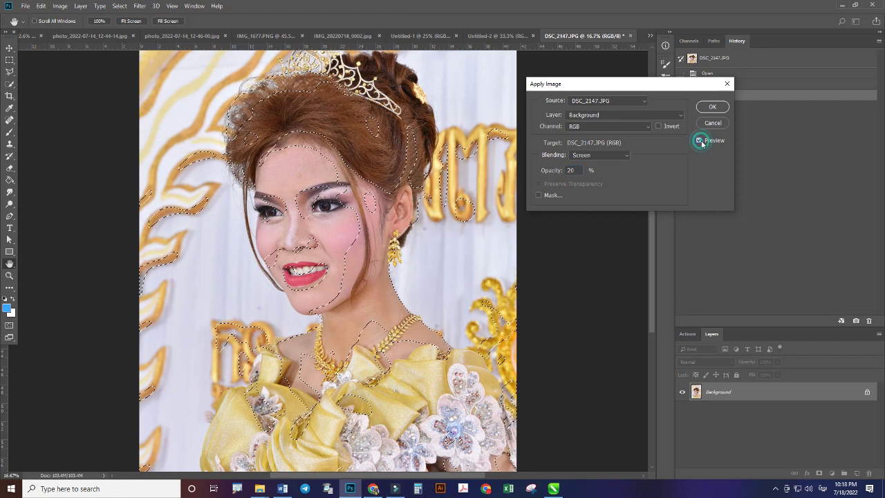
{"action": "left_click", "coordinate": [700, 140]}
{"action": "left_click", "coordinate": [699, 140]}
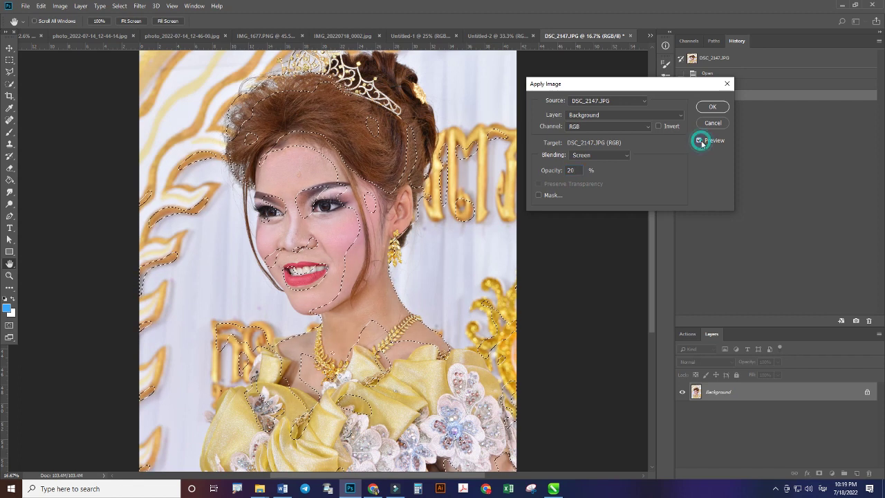
{"action": "left_click", "coordinate": [700, 141]}
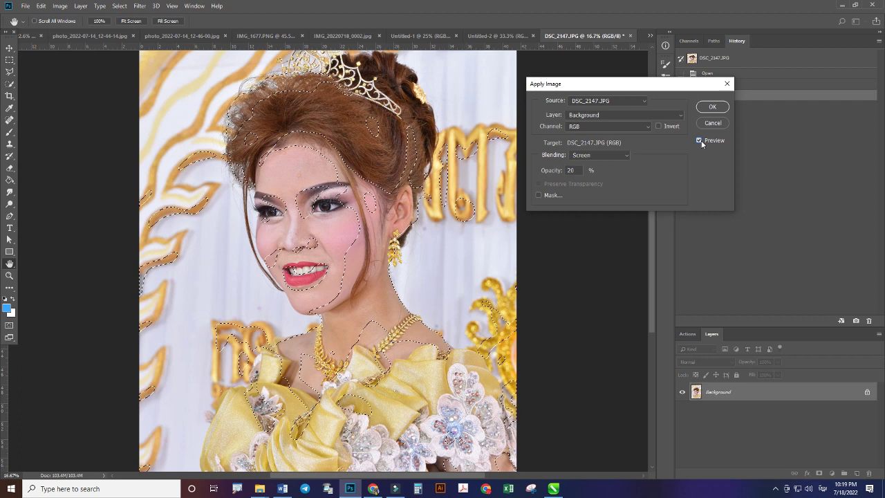
{"action": "left_click", "coordinate": [699, 140]}
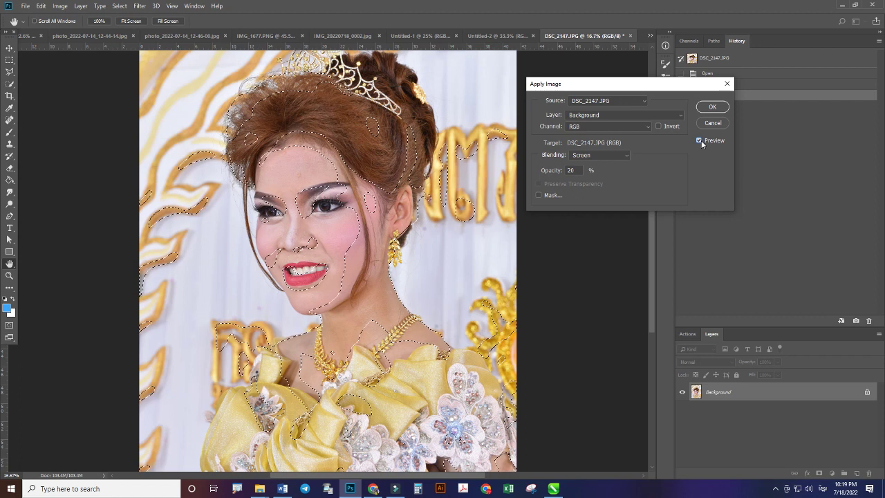
{"action": "left_click", "coordinate": [701, 141]}
{"action": "left_click", "coordinate": [699, 140]}
{"action": "left_click", "coordinate": [699, 140]}
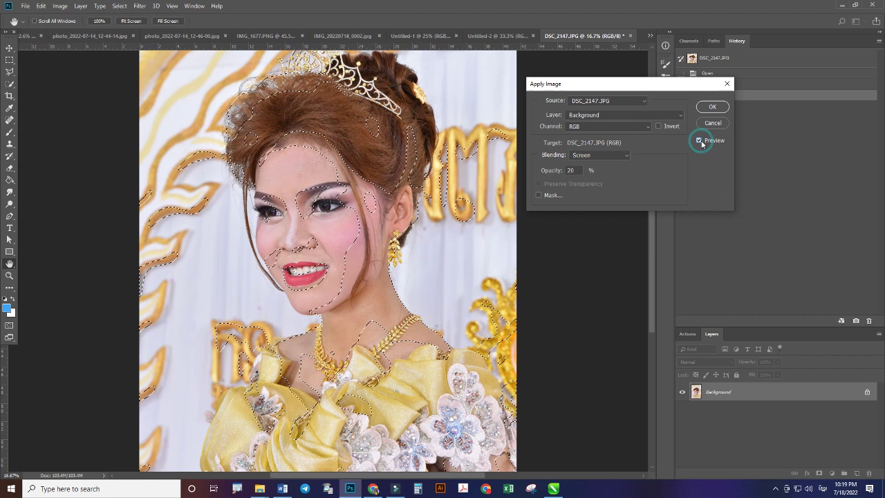
Raise the Apply Image Screen opacity to 50% after one more preview comparison
{"action": "left_click", "coordinate": [699, 141]}
{"action": "left_click", "coordinate": [700, 140]}
{"action": "double_click", "coordinate": [571, 170]}
{"action": "type", "text": "5"}
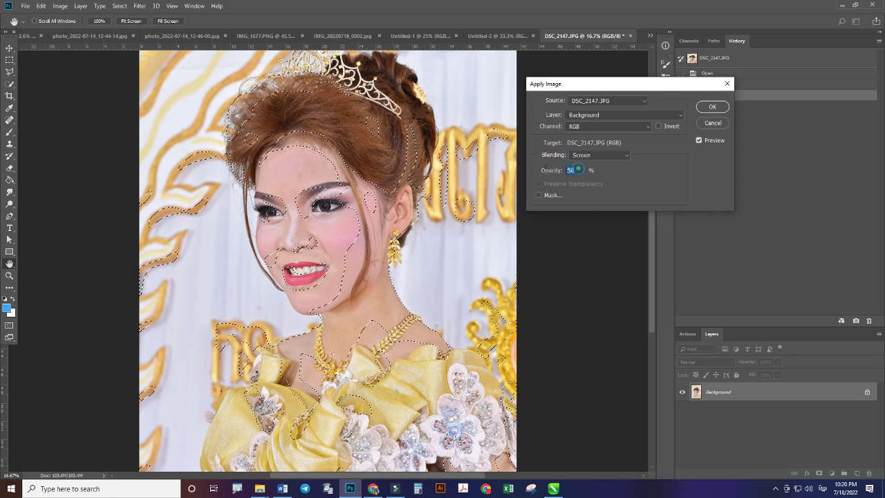
Enable Mask in Apply Image and set its channel to Selection
{"action": "left_click", "coordinate": [580, 170]}
{"action": "left_click", "coordinate": [539, 197]}
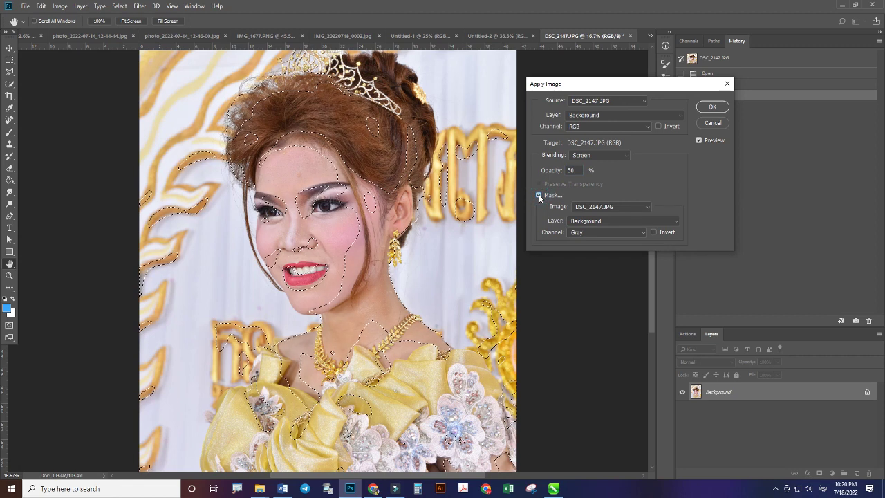
{"action": "left_click", "coordinate": [540, 197]}
{"action": "left_click", "coordinate": [539, 196]}
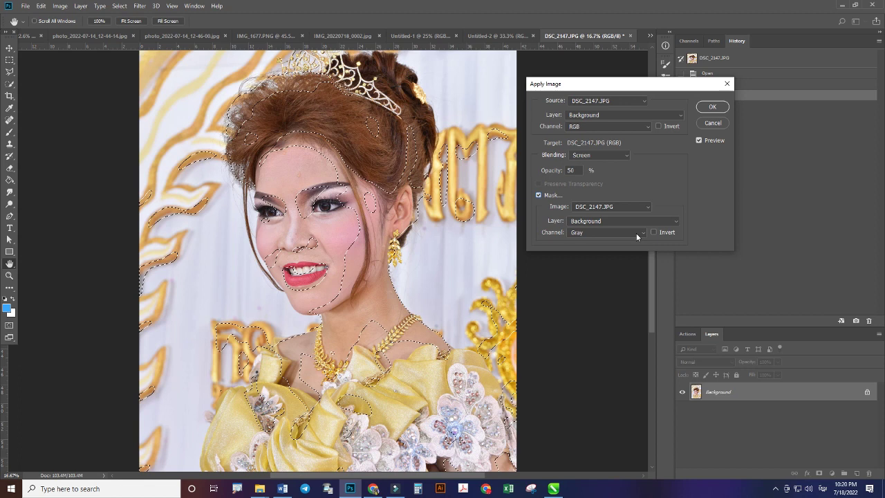
{"action": "left_click", "coordinate": [636, 233]}
{"action": "left_click", "coordinate": [636, 232]}
{"action": "left_click", "coordinate": [636, 233]}
{"action": "left_click", "coordinate": [636, 232]}
{"action": "left_click", "coordinate": [636, 232]}
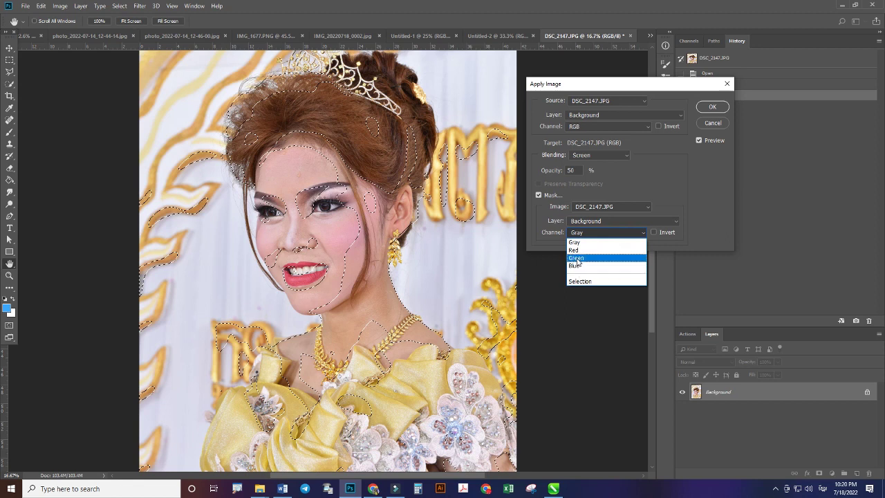
{"action": "left_click", "coordinate": [584, 280]}
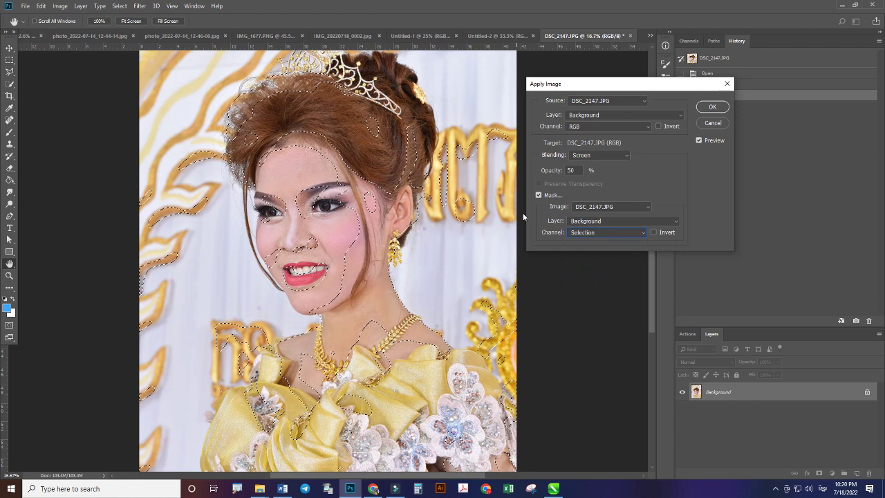
Keep Selection as the mask channel and apply the 50% Screen blend
{"action": "left_click", "coordinate": [602, 233]}
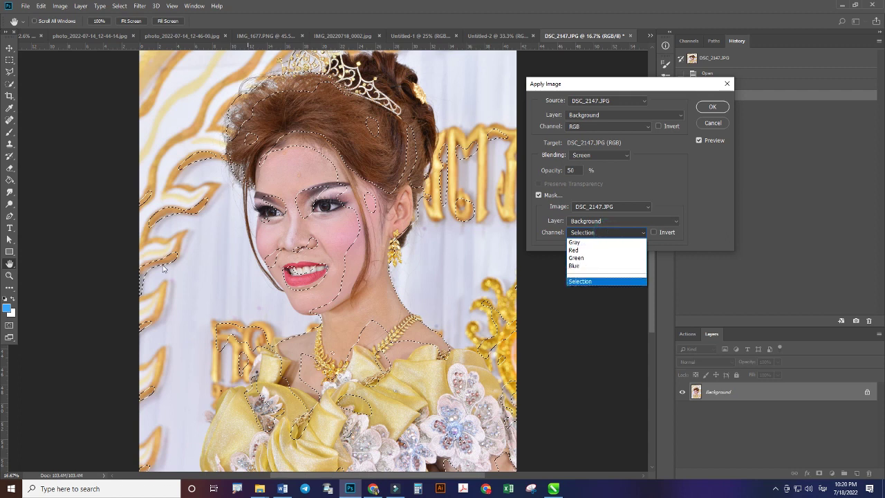
{"action": "left_click", "coordinate": [625, 233]}
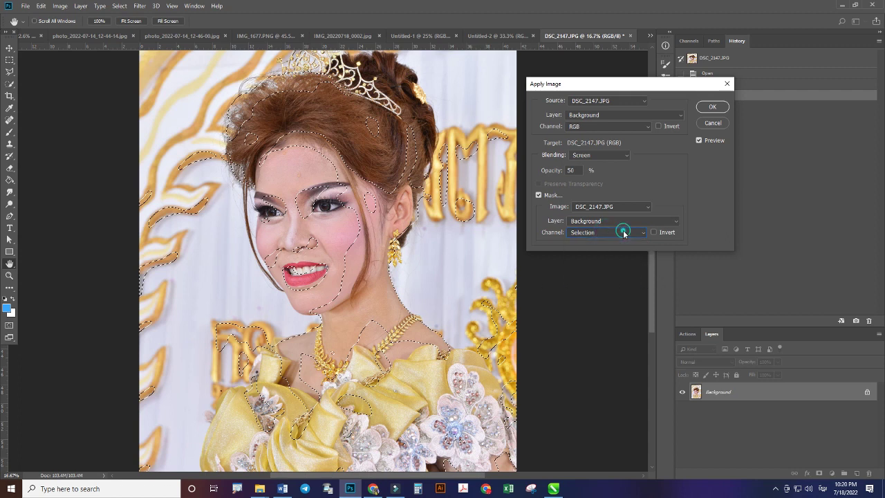
{"action": "left_click", "coordinate": [625, 233]}
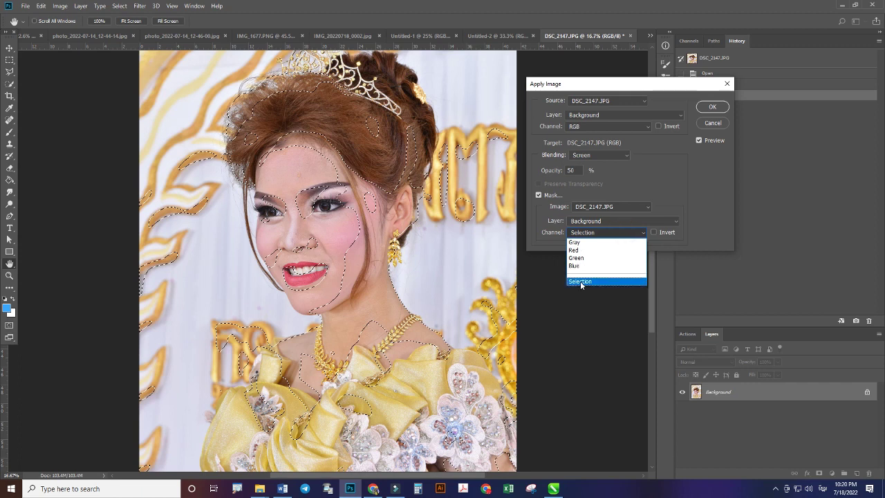
{"action": "left_click", "coordinate": [579, 280]}
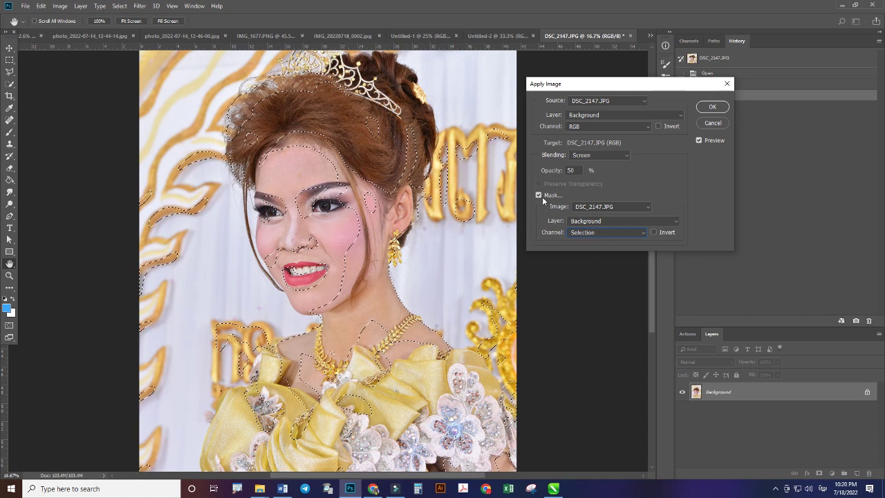
{"action": "left_click", "coordinate": [711, 108]}
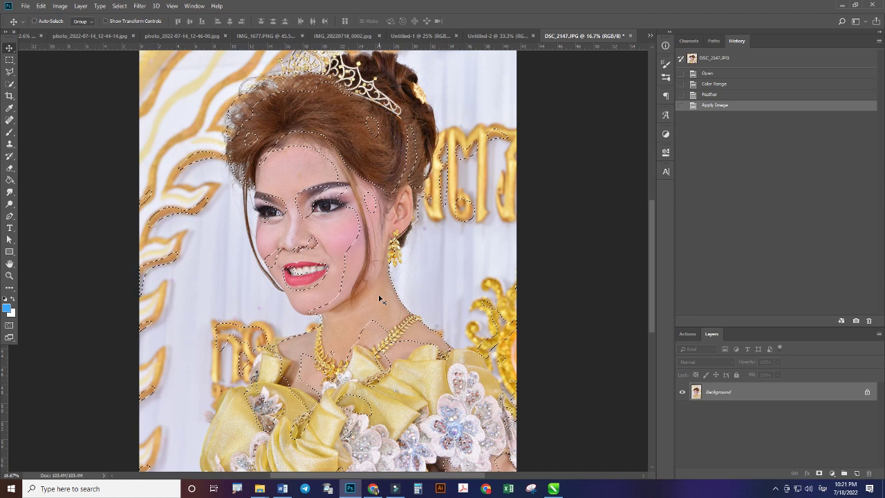
Deselect with Ctrl+D, then zoom in on the face and back out to inspect it
{"action": "key", "text": "ctrl+d"}
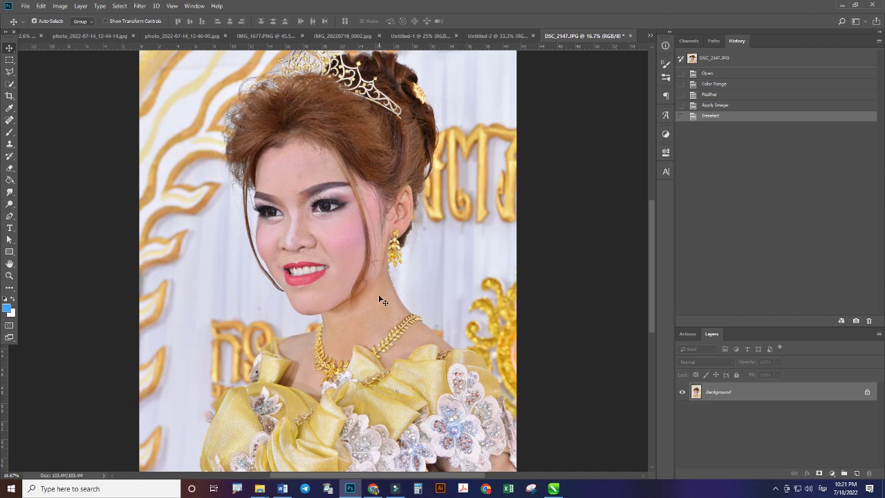
{"action": "key", "text": "ctrl+plus"}
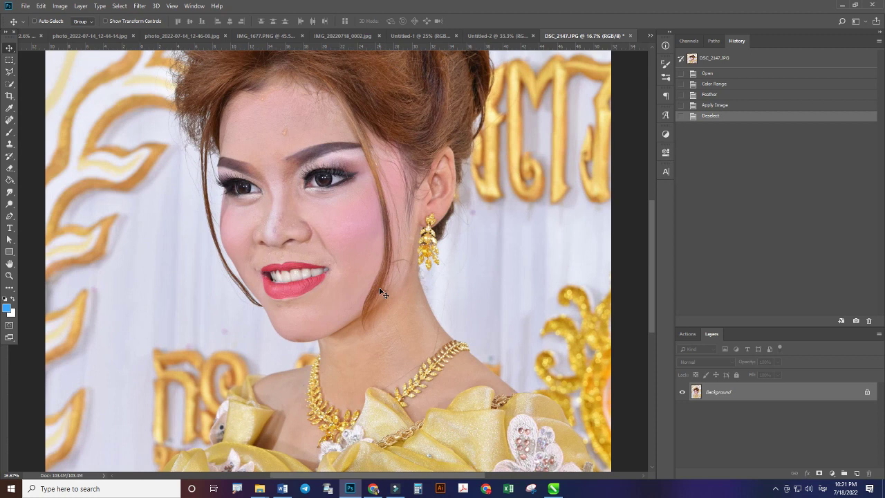
{"action": "key", "text": "ctrl+plus"}
{"action": "key", "text": "ctrl+plus"}
{"action": "key", "text": "ctrl+minus"}
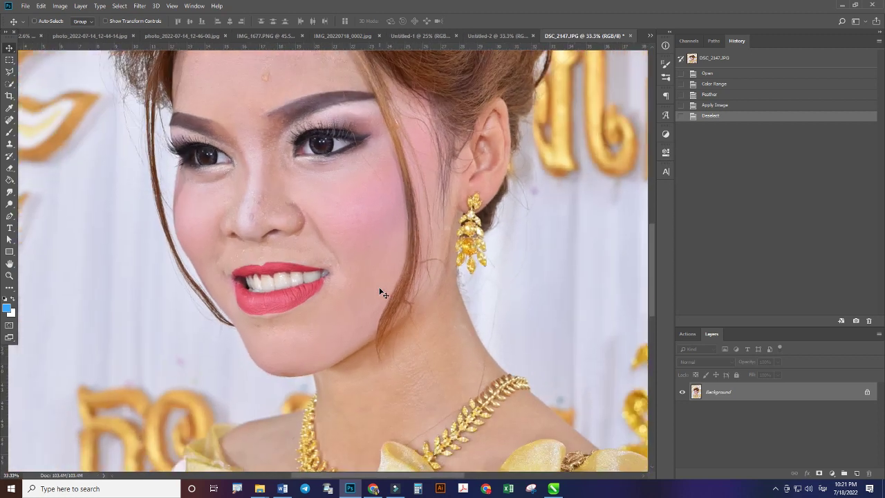
{"action": "key", "text": "ctrl+plus"}
{"action": "key", "text": "ctrl+plus"}
{"action": "key", "text": "ctrl+plus"}
{"action": "key", "text": "ctrl+minus"}
{"action": "key", "text": "ctrl+minus"}
{"action": "key", "text": "ctrl+minus"}
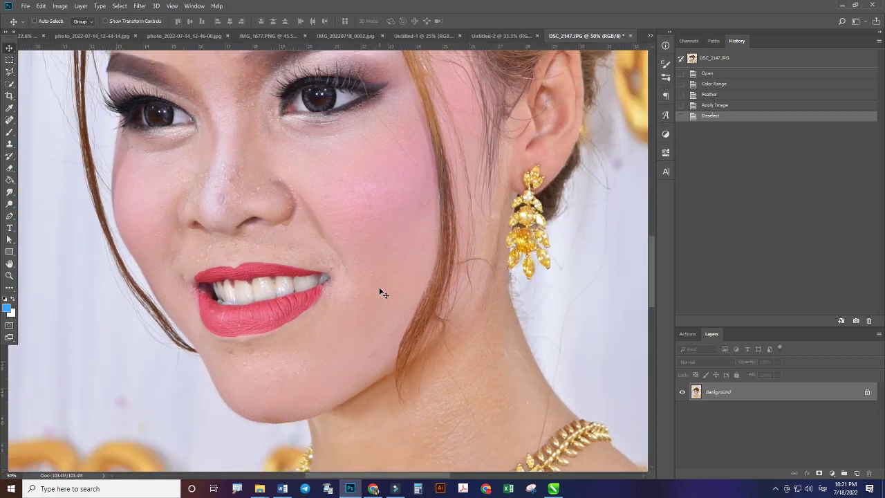
{"action": "key", "text": "ctrl+minus"}
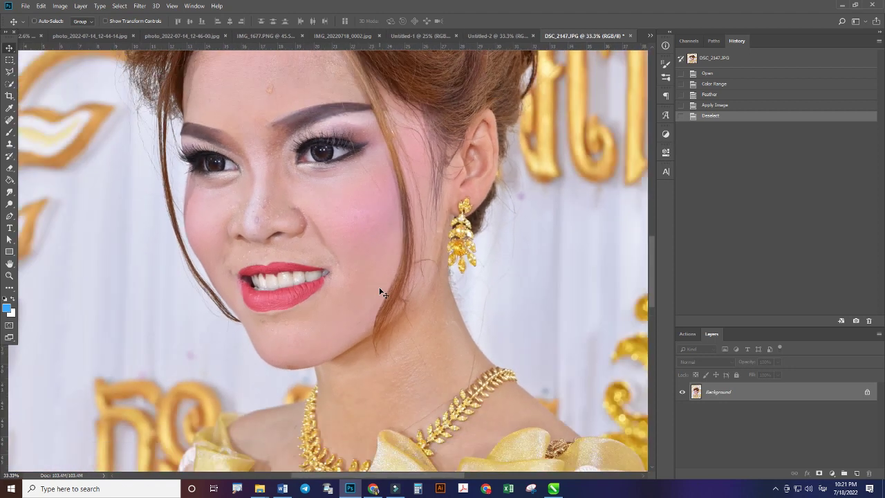
{"action": "key", "text": "ctrl+minus"}
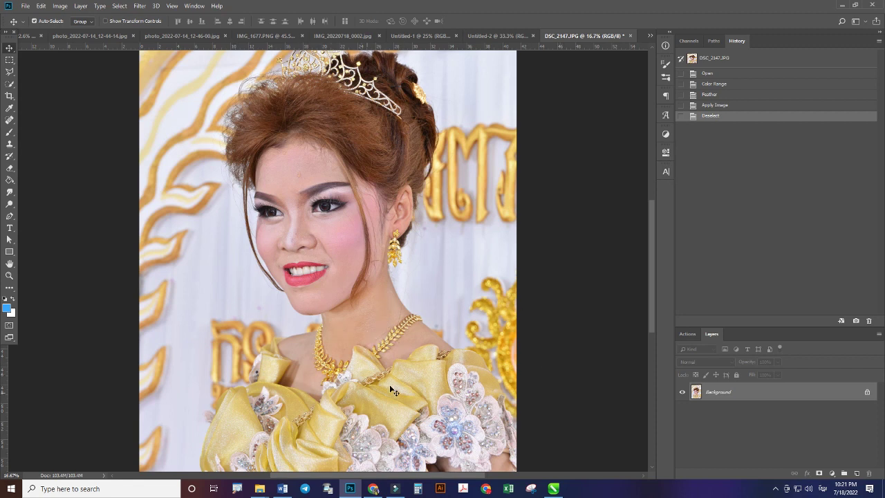
{"action": "scroll", "coordinate": [435, 351], "scroll_direction": "down", "scroll_amount": 2}
{"action": "scroll", "coordinate": [458, 345], "scroll_direction": "down", "scroll_amount": 1}
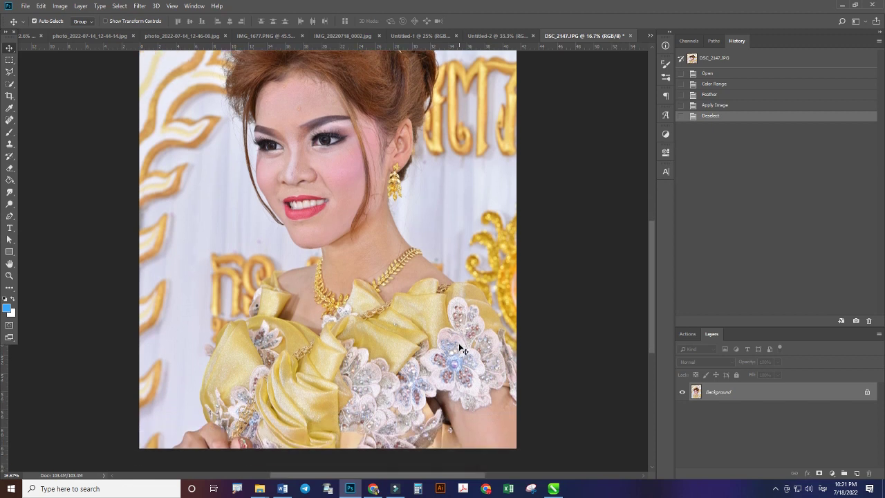
{"action": "scroll", "coordinate": [458, 343], "scroll_direction": "down", "scroll_amount": 1}
{"action": "scroll", "coordinate": [384, 237], "scroll_direction": "up", "scroll_amount": 1}
{"action": "scroll", "coordinate": [389, 253], "scroll_direction": "up", "scroll_amount": 1}
{"action": "scroll", "coordinate": [248, 219], "scroll_direction": "up", "scroll_amount": 1}
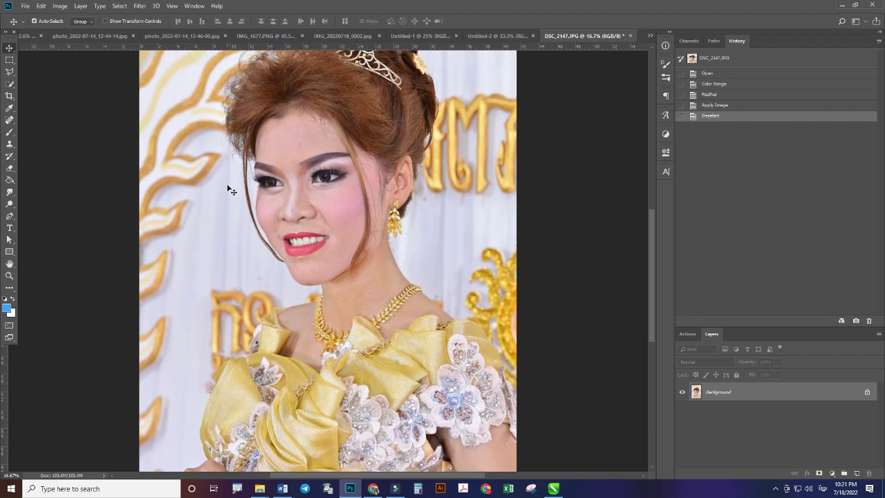
Quick-select the bride's face, neck, shoulders, chest and arms
{"action": "left_click", "coordinate": [11, 85]}
{"action": "right_click", "coordinate": [11, 85]}
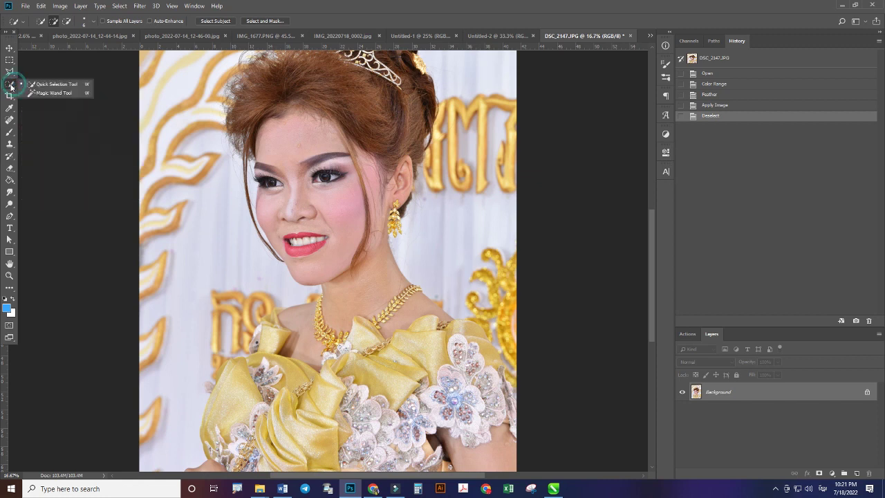
{"action": "left_click", "coordinate": [46, 85]}
{"action": "left_click_drag", "start_coordinate": [379, 263], "coordinate": [387, 299]}
{"action": "left_click_drag", "start_coordinate": [309, 322], "coordinate": [295, 333]}
{"action": "left_click_drag", "start_coordinate": [384, 318], "coordinate": [413, 313]}
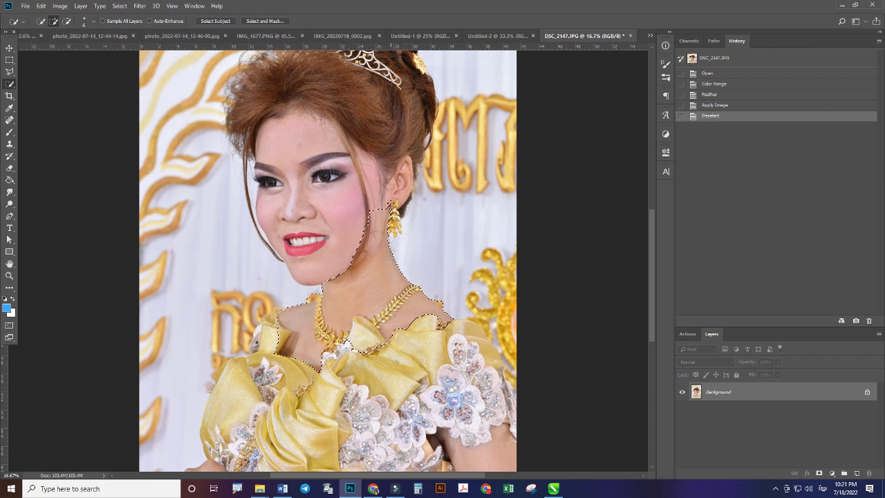
{"action": "left_click_drag", "start_coordinate": [383, 222], "coordinate": [373, 227]}
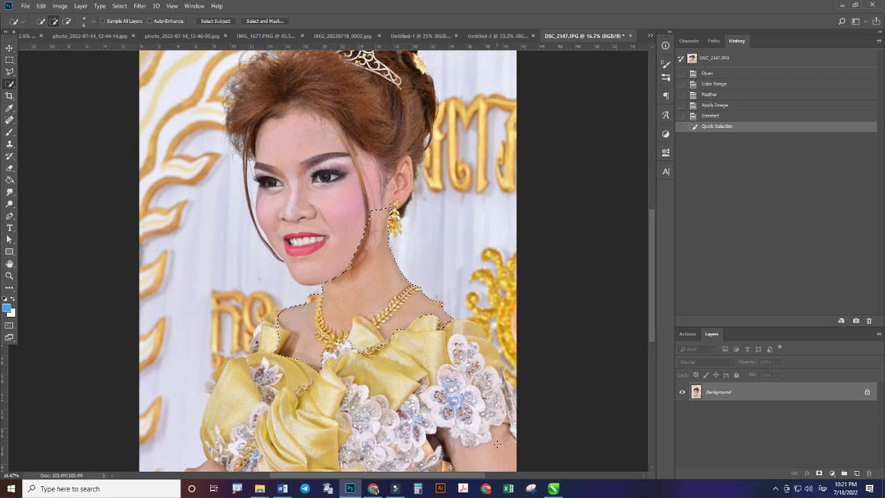
{"action": "scroll", "coordinate": [498, 441], "scroll_direction": "down", "scroll_amount": 2}
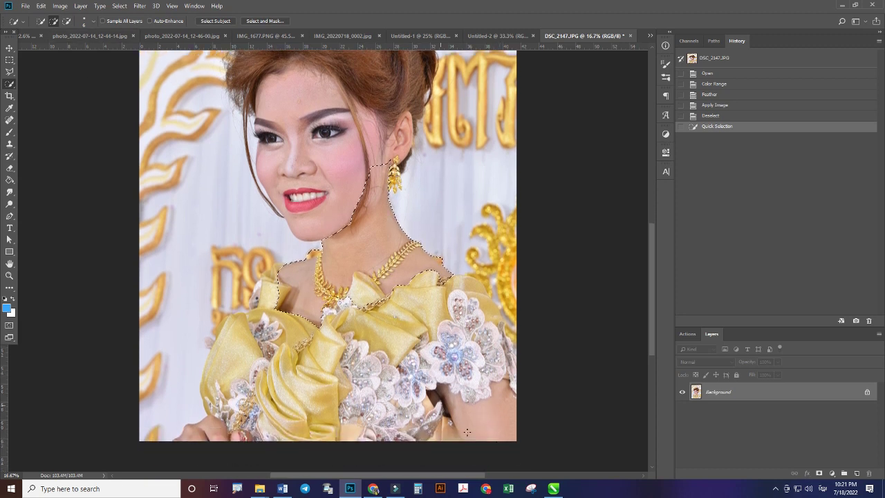
{"action": "mouse_move", "coordinate": [460, 406]}
{"action": "left_mouse_down"}
{"action": "mouse_move", "coordinate": [491, 431]}
{"action": "mouse_move", "coordinate": [490, 423]}
{"action": "left_mouse_up"}
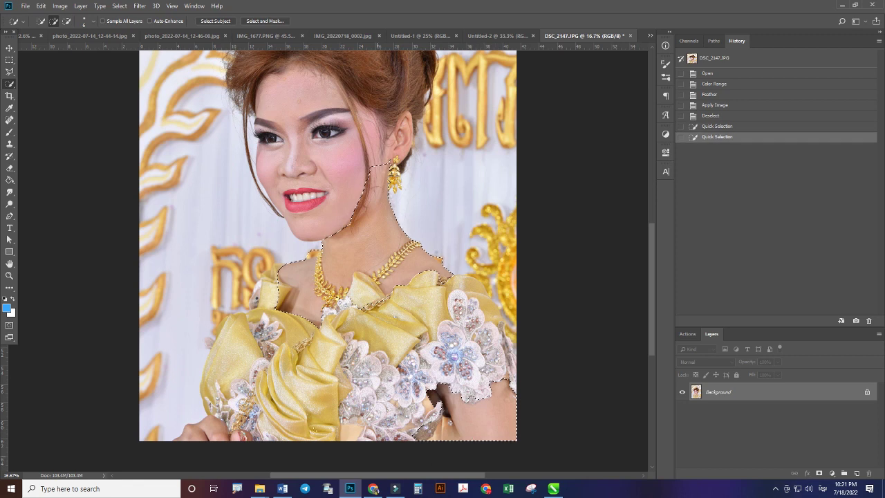
{"action": "left_click_drag", "start_coordinate": [181, 433], "coordinate": [216, 423]}
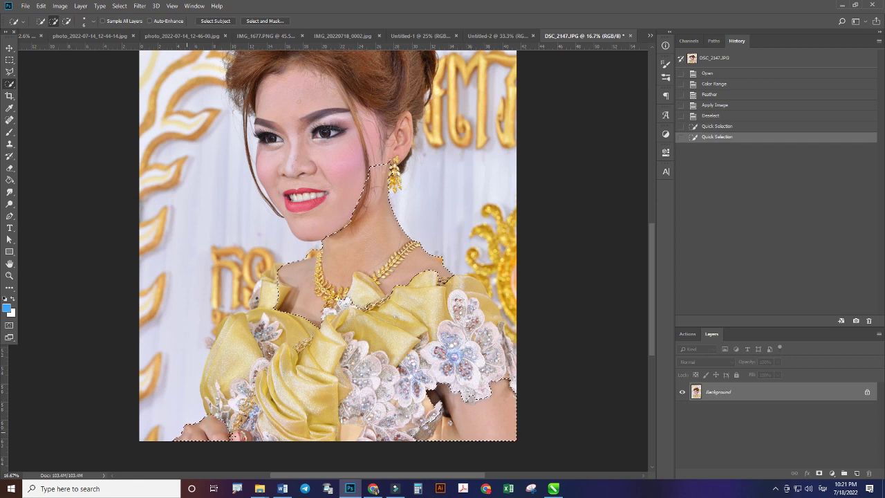
{"action": "left_click", "coordinate": [249, 429]}
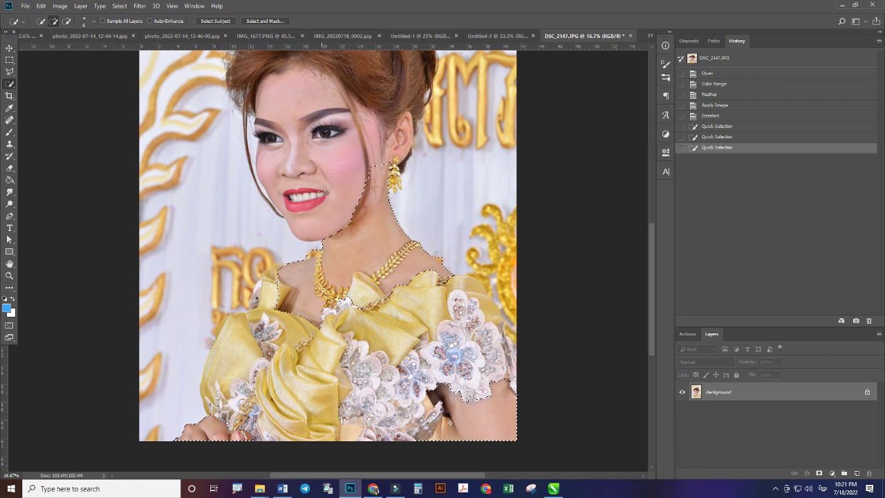
Feather the face-and-neck selection by 5 pixels
{"action": "key", "text": "shift+F6"}
{"action": "type", "text": "5"}
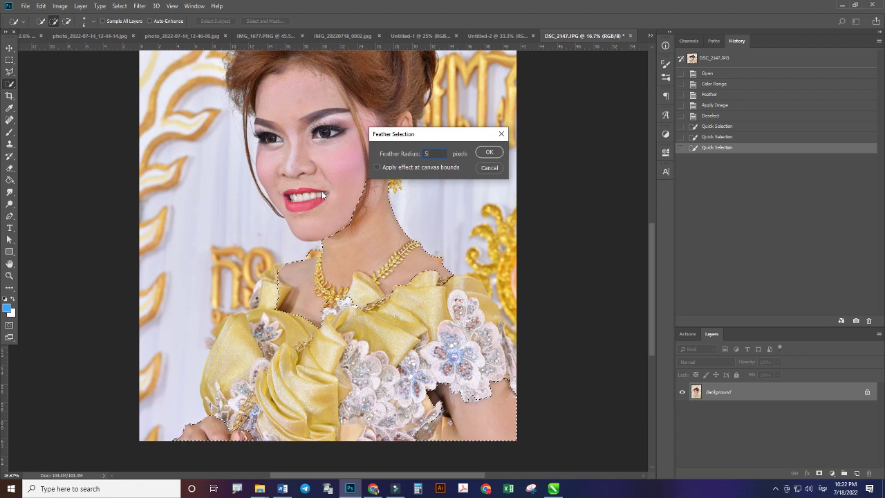
{"action": "left_click", "coordinate": [489, 153]}
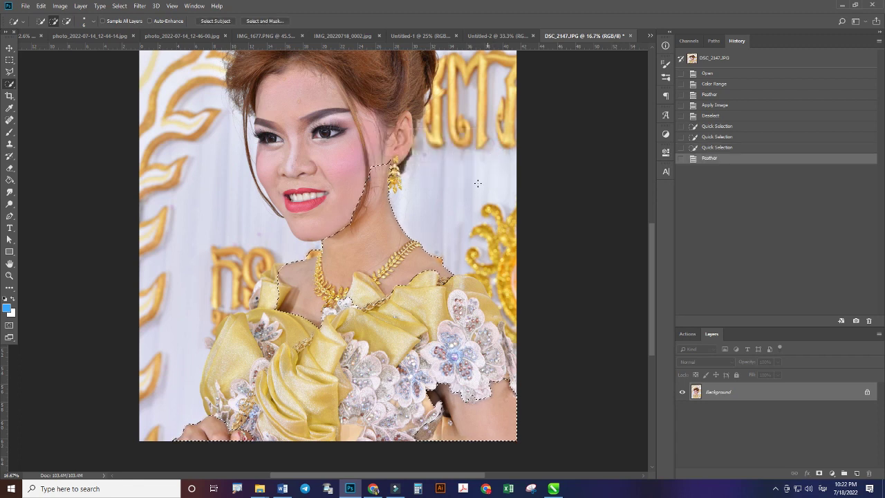
{"action": "left_click", "coordinate": [833, 475]}
{"action": "left_click", "coordinate": [832, 475]}
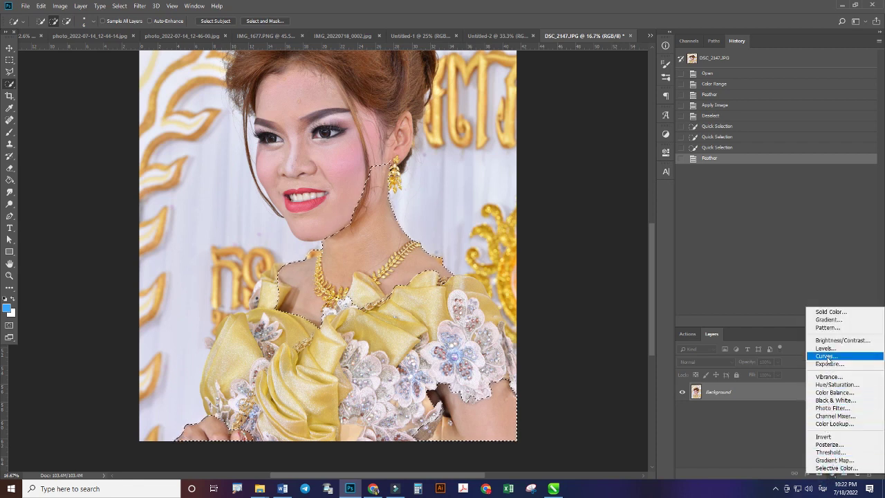
{"action": "left_click", "coordinate": [825, 347]}
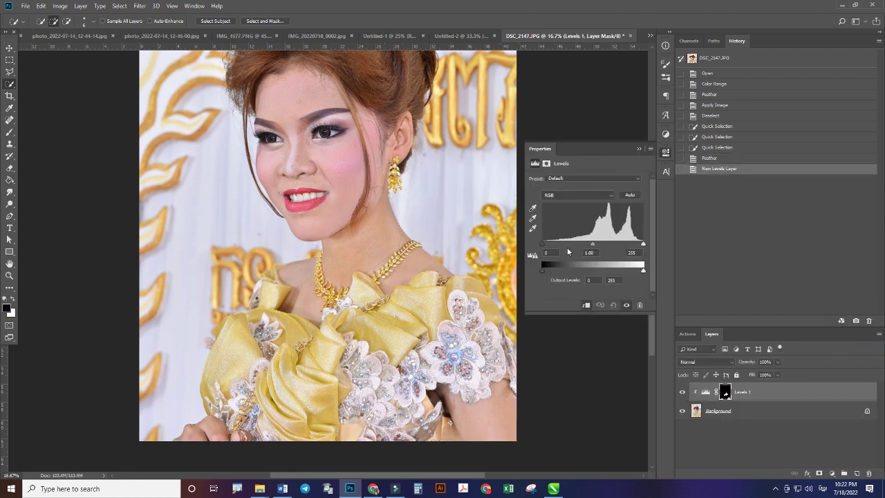
{"action": "mouse_move", "coordinate": [643, 244]}
{"action": "left_mouse_down"}
{"action": "mouse_move", "coordinate": [631, 244]}
{"action": "mouse_move", "coordinate": [692, 258]}
{"action": "left_mouse_up"}
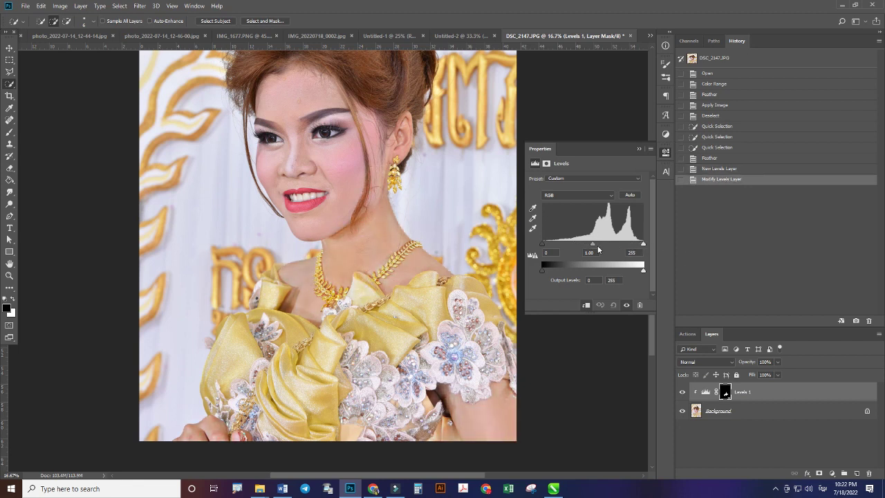
{"action": "left_click_drag", "start_coordinate": [592, 244], "coordinate": [586, 245]}
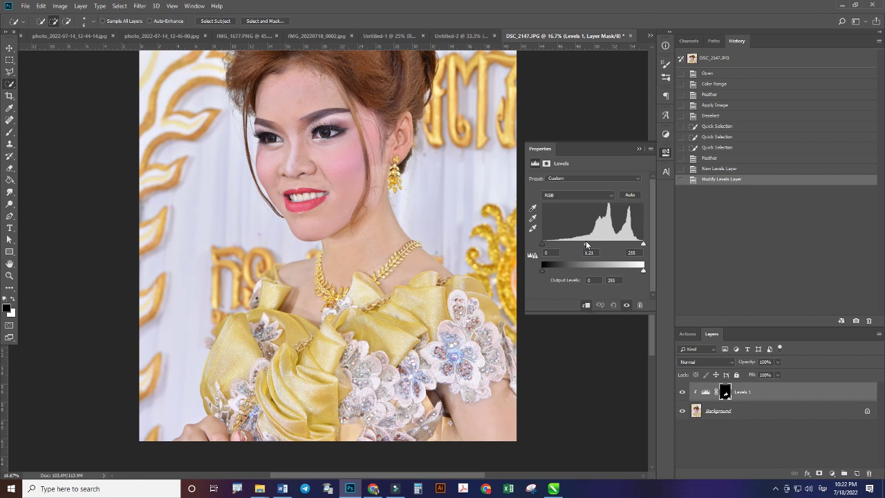
{"action": "left_click_drag", "start_coordinate": [587, 245], "coordinate": [586, 245]}
{"action": "left_click", "coordinate": [665, 151]}
{"action": "left_click", "coordinate": [682, 392]}
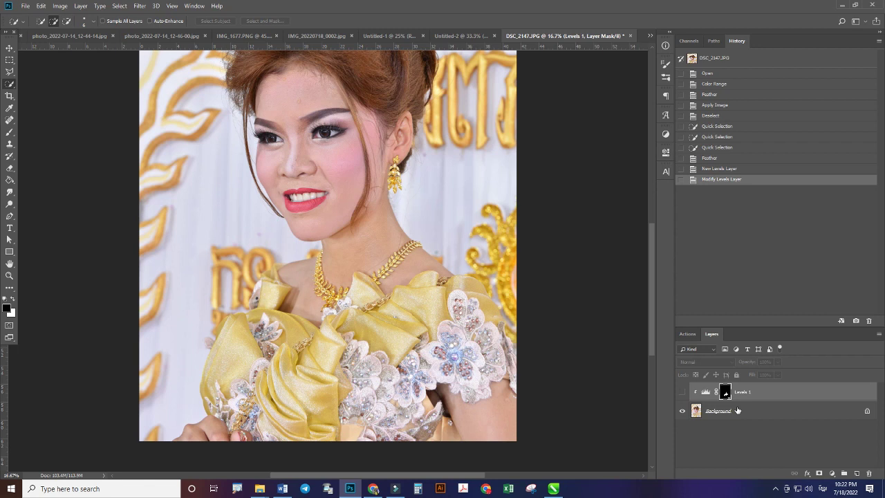
{"action": "key", "text": "ctrl+z"}
{"action": "key", "text": "ctrl+z"}
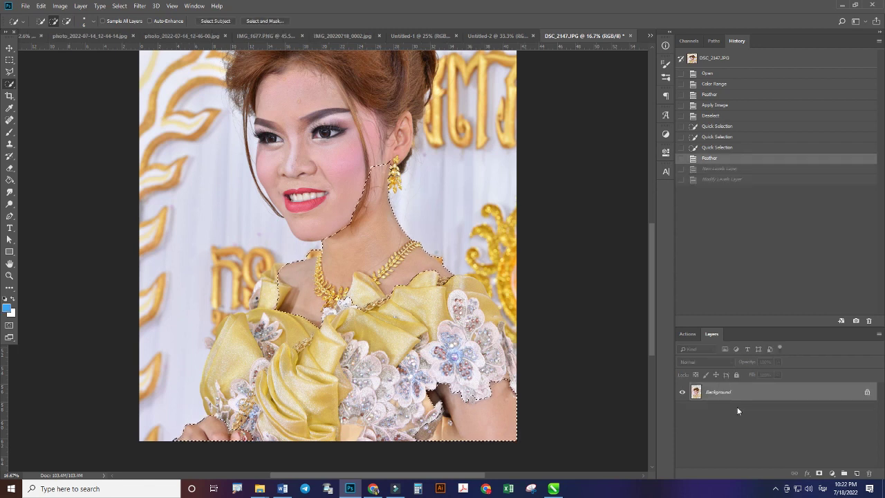
Add a Curves adjustment layer with the midpoint raised to brighten the selected face and neck
{"action": "left_click", "coordinate": [832, 473]}
{"action": "left_click", "coordinate": [826, 352]}
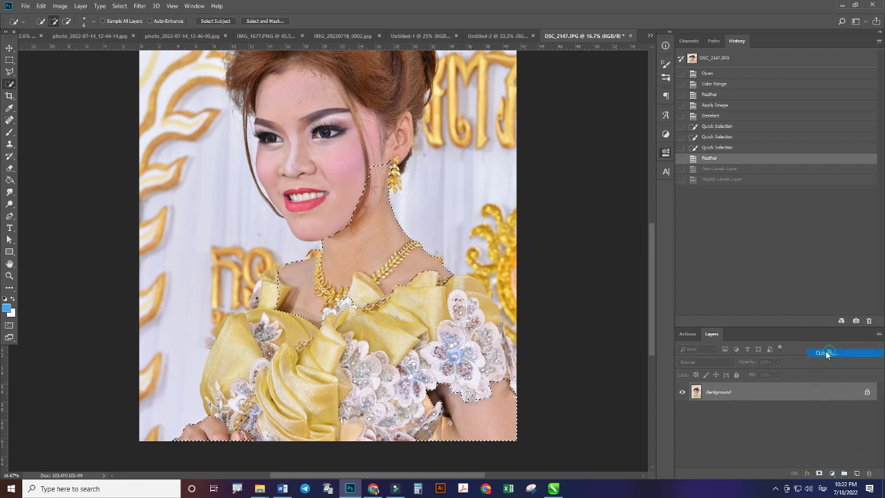
{"action": "left_click_drag", "start_coordinate": [573, 266], "coordinate": [574, 260]}
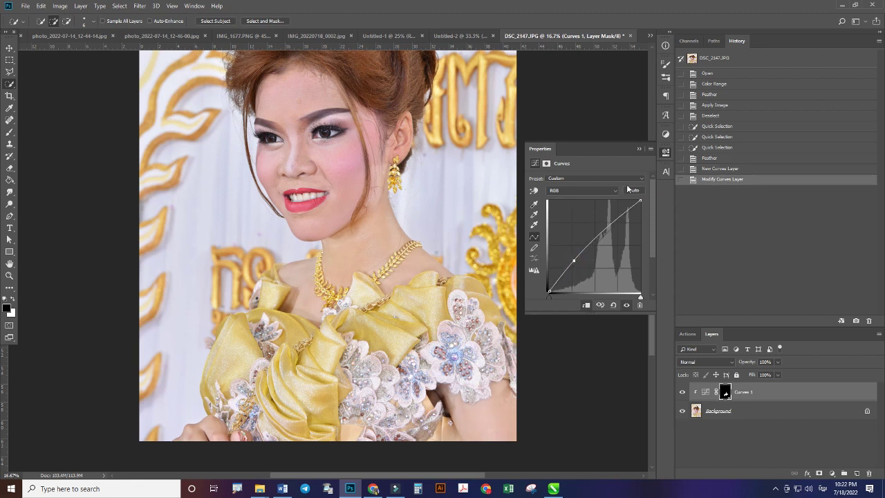
{"action": "left_click", "coordinate": [666, 152]}
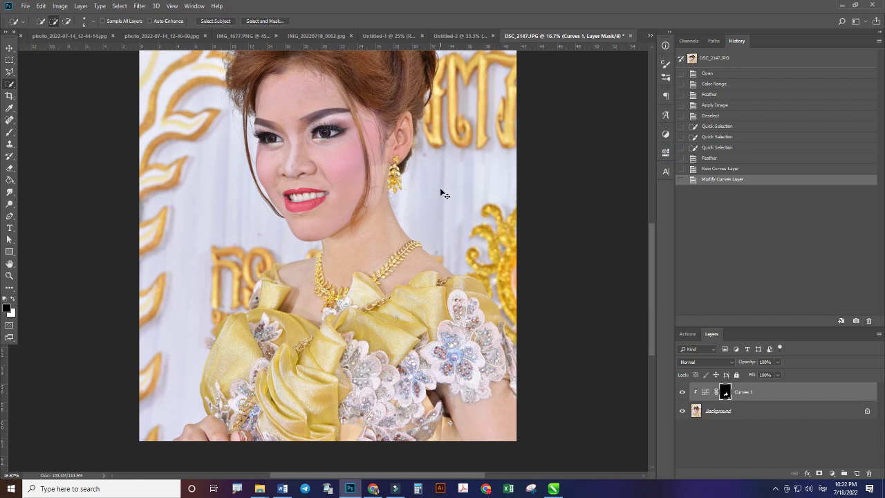
{"action": "scroll", "coordinate": [443, 194], "scroll_direction": "up", "scroll_amount": 1}
{"action": "scroll", "coordinate": [440, 190], "scroll_direction": "up", "scroll_amount": 1}
{"action": "scroll", "coordinate": [440, 189], "scroll_direction": "up", "scroll_amount": 2}
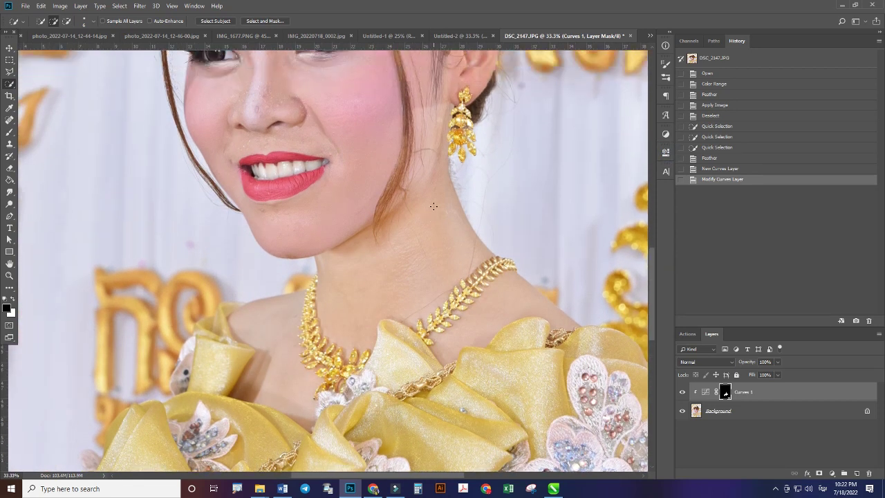
{"action": "scroll", "coordinate": [421, 163], "scroll_direction": "up", "scroll_amount": 2}
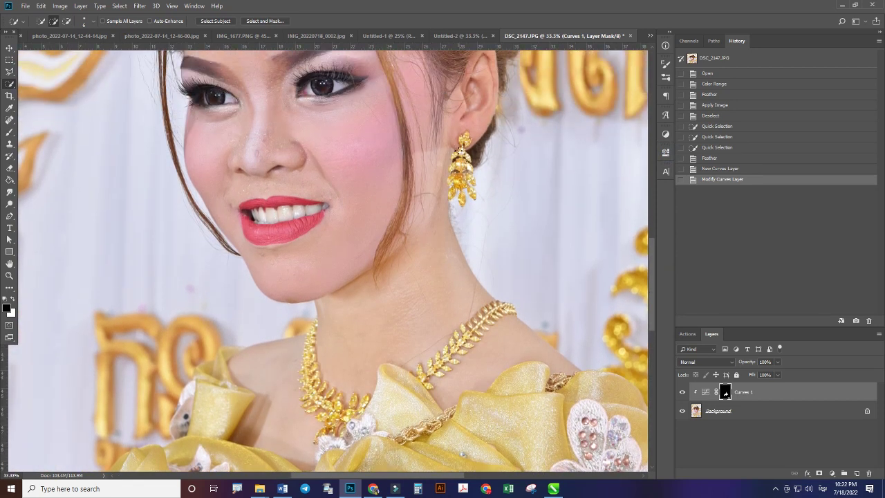
Draw a Lasso selection around the cheek near the ear, then drop it
{"action": "right_click", "coordinate": [9, 71]}
{"action": "left_click", "coordinate": [42, 66]}
{"action": "mouse_move", "coordinate": [440, 136]}
{"action": "left_mouse_down"}
{"action": "mouse_move", "coordinate": [408, 181]}
{"action": "mouse_move", "coordinate": [388, 185]}
{"action": "left_mouse_up"}
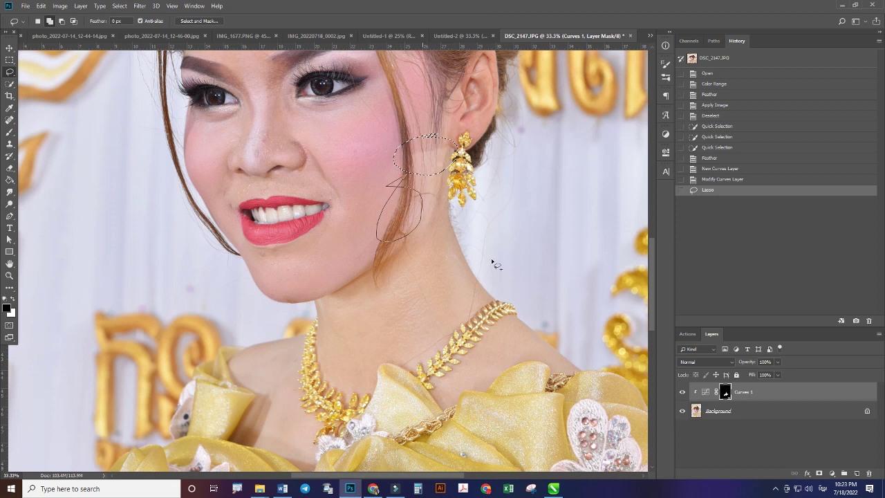
{"action": "left_click", "coordinate": [10, 60]}
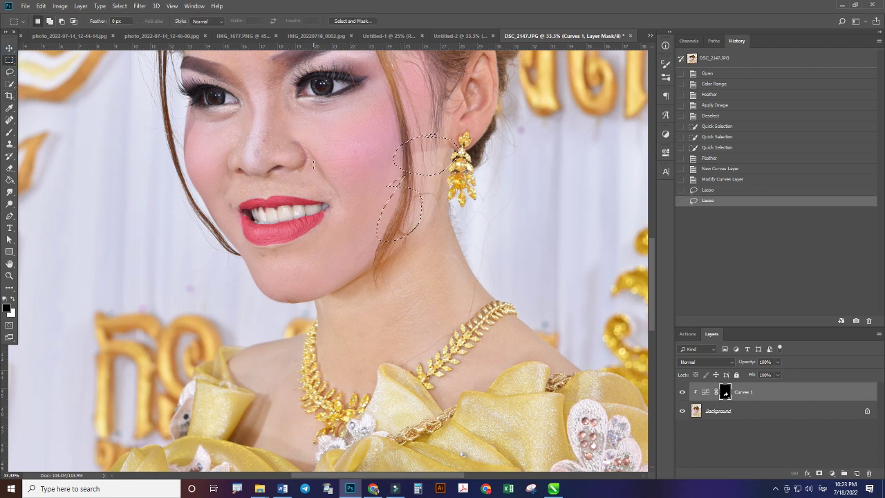
{"action": "left_click", "coordinate": [313, 169]}
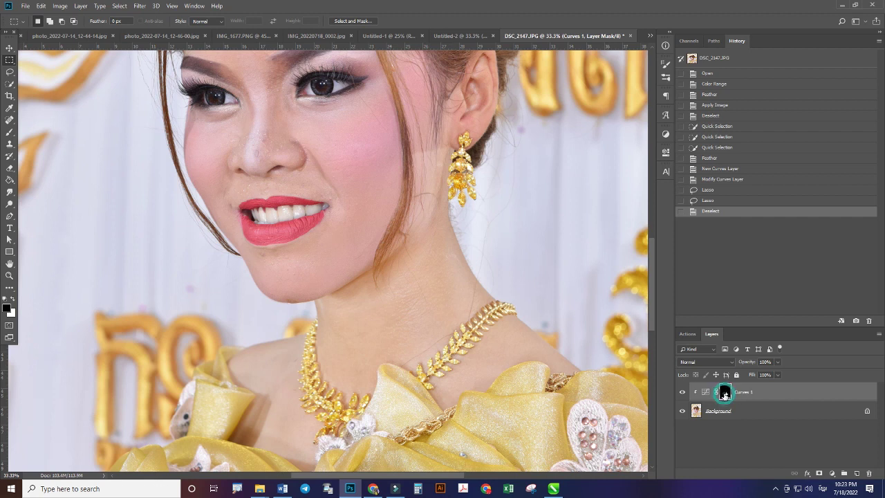
Feather the Curves 1 layer mask to 82.4 px in its mask properties
{"action": "left_click", "coordinate": [665, 152]}
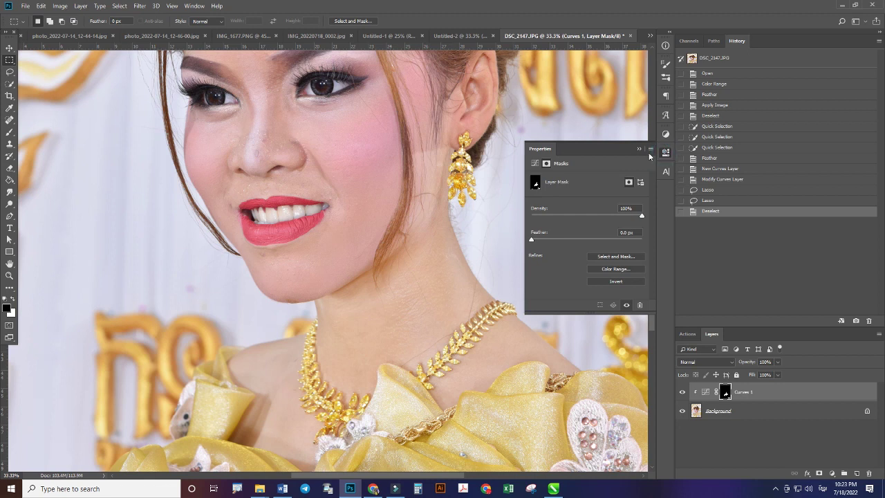
{"action": "left_click", "coordinate": [666, 153]}
{"action": "left_click", "coordinate": [665, 152]}
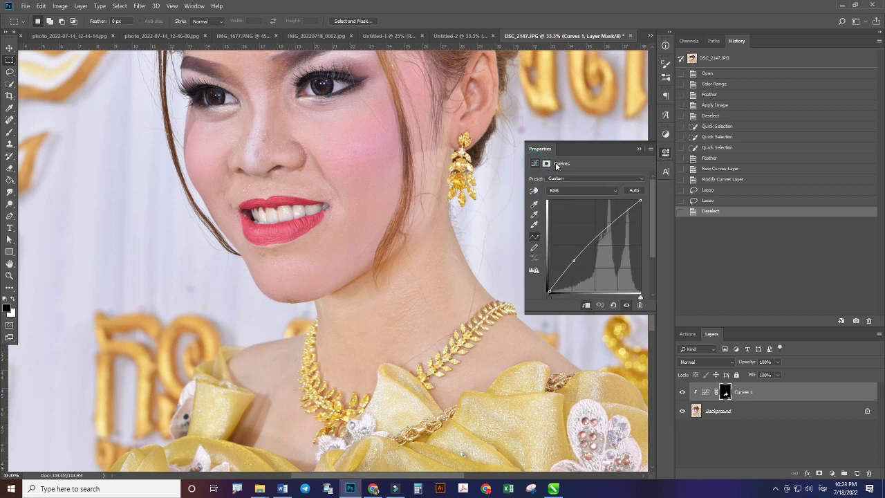
{"action": "left_click", "coordinate": [545, 163]}
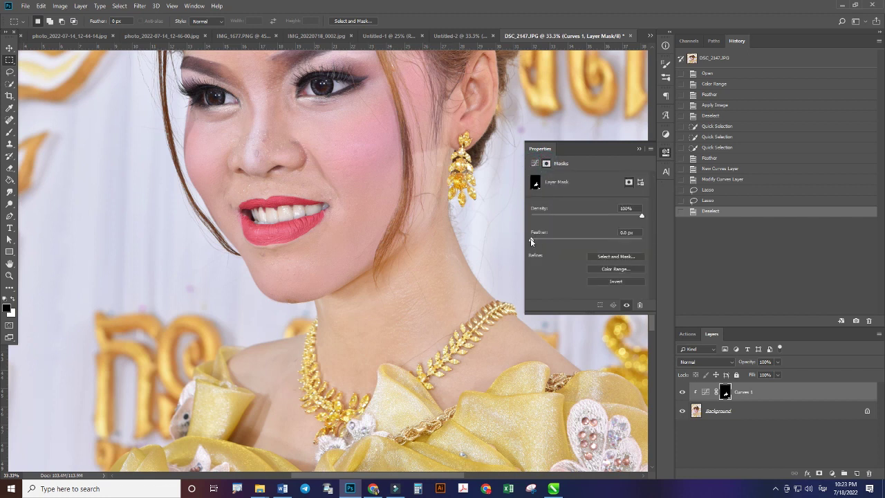
{"action": "left_click_drag", "start_coordinate": [533, 241], "coordinate": [563, 241]}
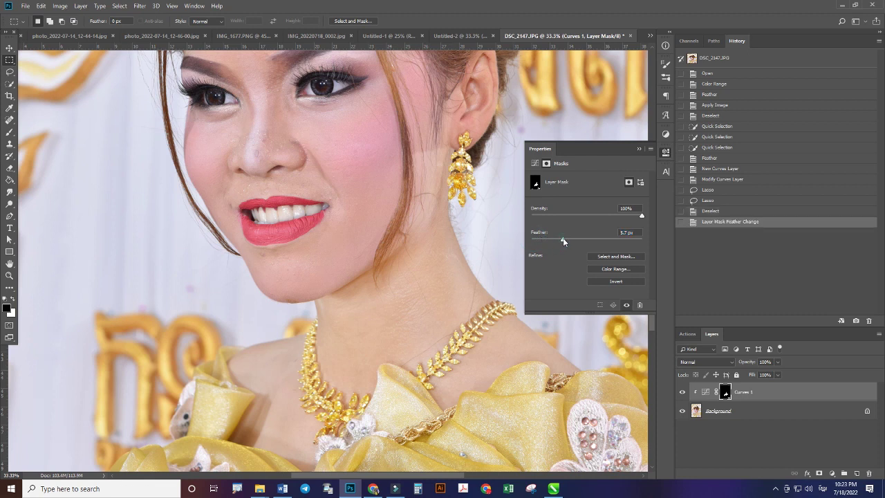
{"action": "left_click_drag", "start_coordinate": [575, 241], "coordinate": [596, 241]}
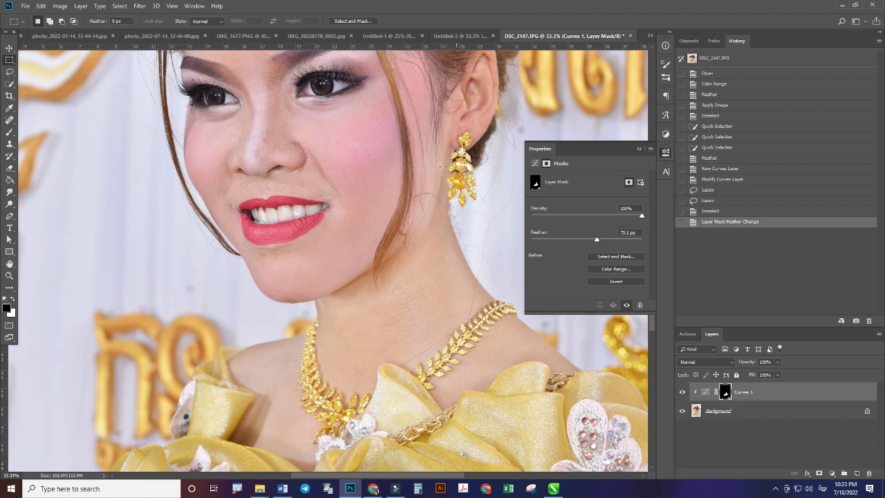
{"action": "left_click_drag", "start_coordinate": [597, 241], "coordinate": [598, 240]}
{"action": "left_click_drag", "start_coordinate": [597, 241], "coordinate": [599, 242]}
Close the mask settings and zoom out and back in to review the portrait
{"action": "left_click", "coordinate": [665, 152]}
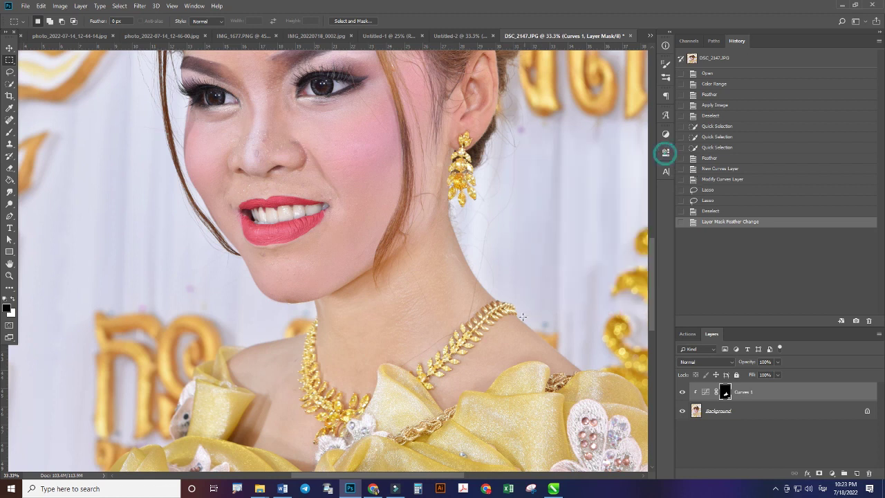
{"action": "scroll", "coordinate": [522, 317], "scroll_direction": "up", "scroll_amount": 2}
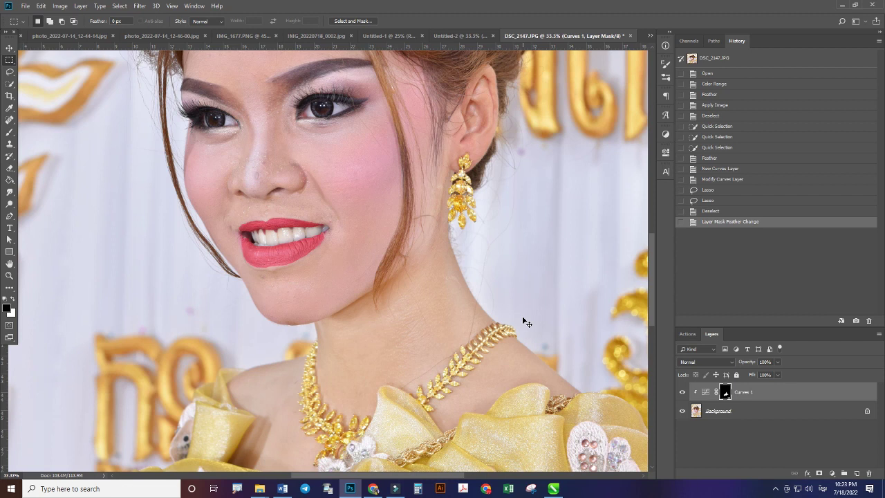
{"action": "key", "text": "ctrl+minus"}
{"action": "key", "text": "ctrl+minus"}
{"action": "key", "text": "ctrl+minus"}
{"action": "key", "text": "ctrl+minus"}
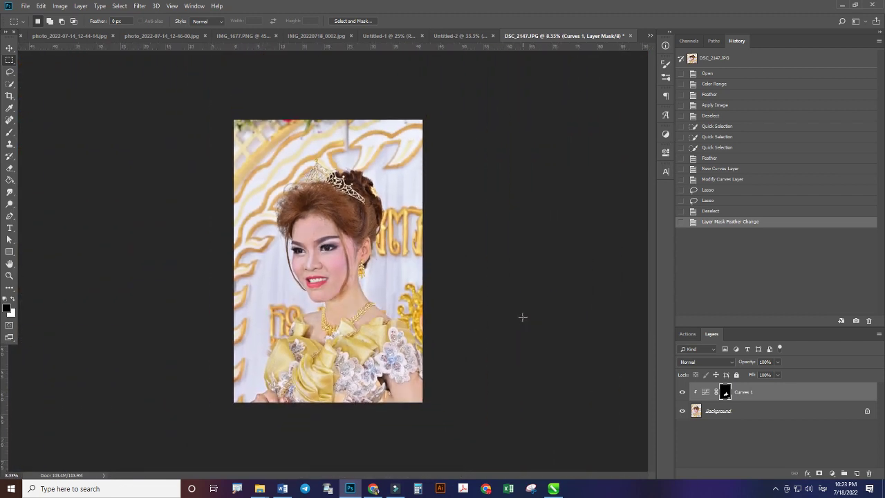
{"action": "key", "text": "ctrl+plus"}
{"action": "key", "text": "ctrl+plus"}
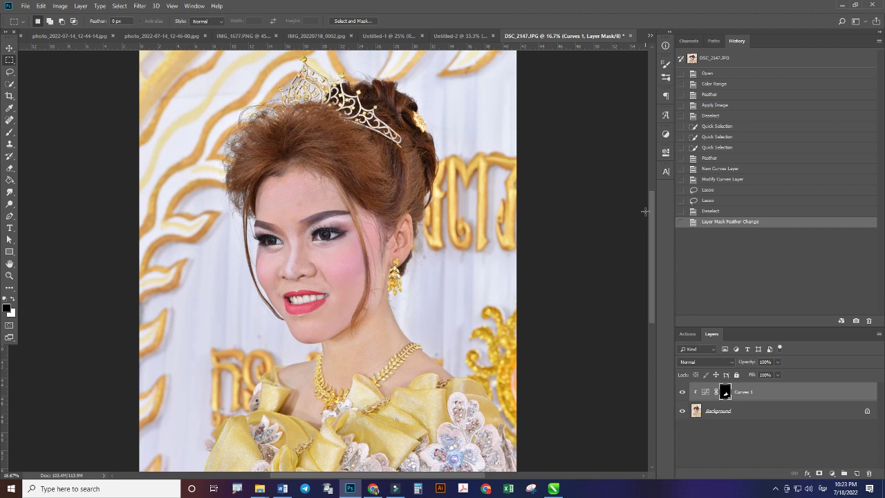
Ease back the Curves 1 brightening slightly
{"action": "left_click", "coordinate": [665, 154]}
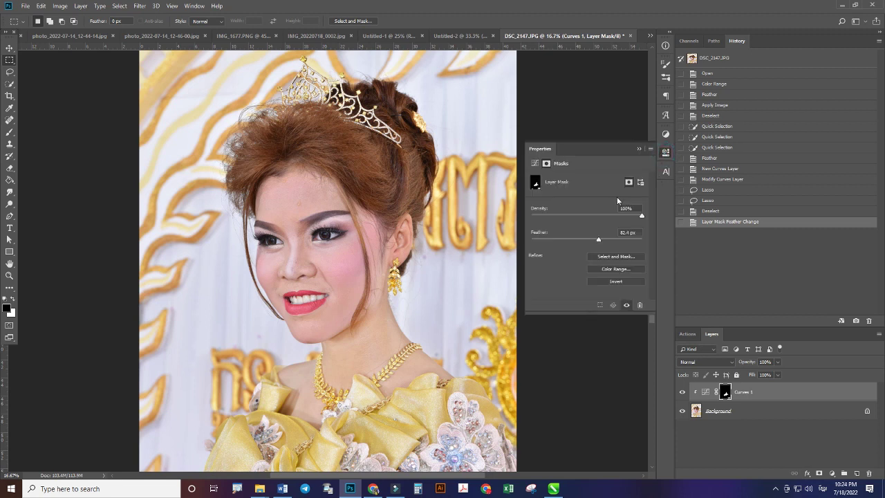
{"action": "left_click", "coordinate": [534, 164]}
{"action": "left_click_drag", "start_coordinate": [575, 261], "coordinate": [577, 260]}
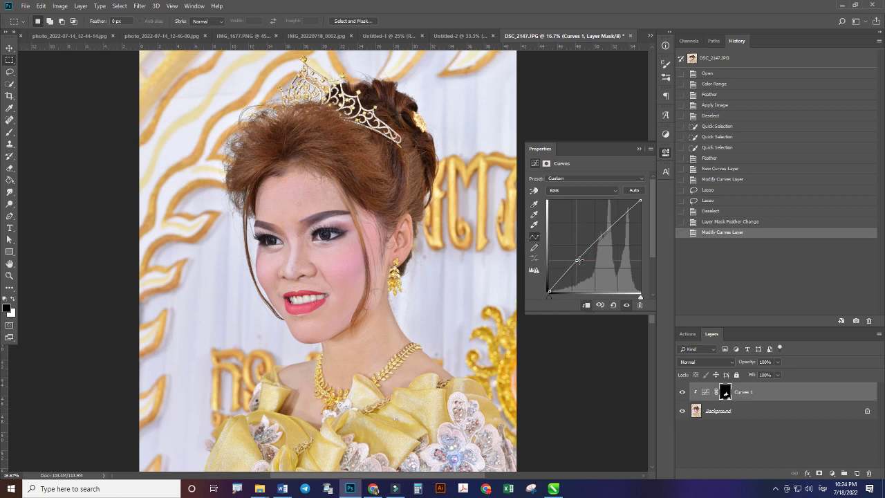
{"action": "left_click", "coordinate": [668, 154]}
Zoom the portrait in to 100% on the bride's face
{"action": "key", "text": "ctrl+minus"}
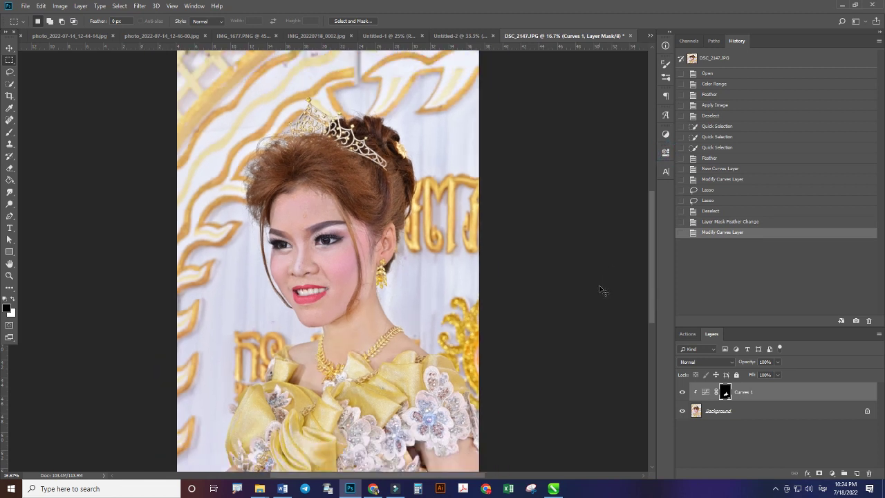
{"action": "key", "text": "ctrl+minus"}
{"action": "key", "text": "ctrl+plus"}
{"action": "key", "text": "ctrl+plus"}
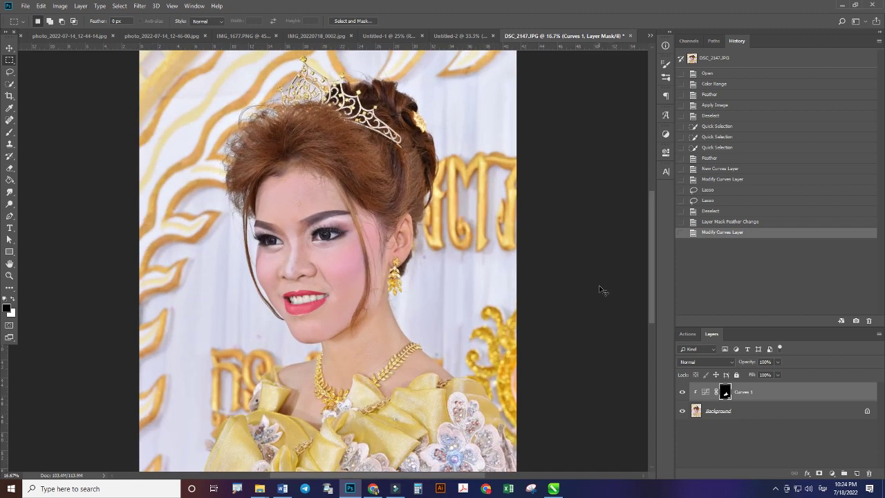
{"action": "key", "text": "ctrl+plus"}
{"action": "key", "text": "ctrl+plus"}
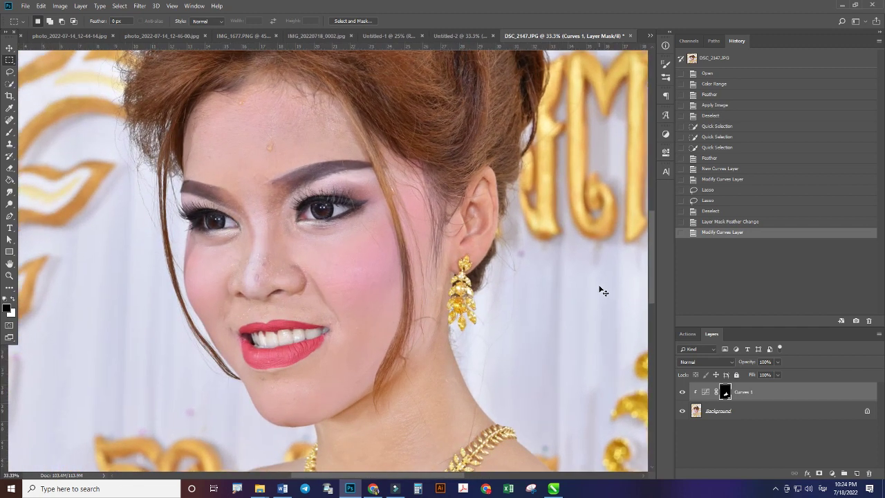
{"action": "key", "text": "ctrl+minus"}
{"action": "key", "text": "ctrl+minus"}
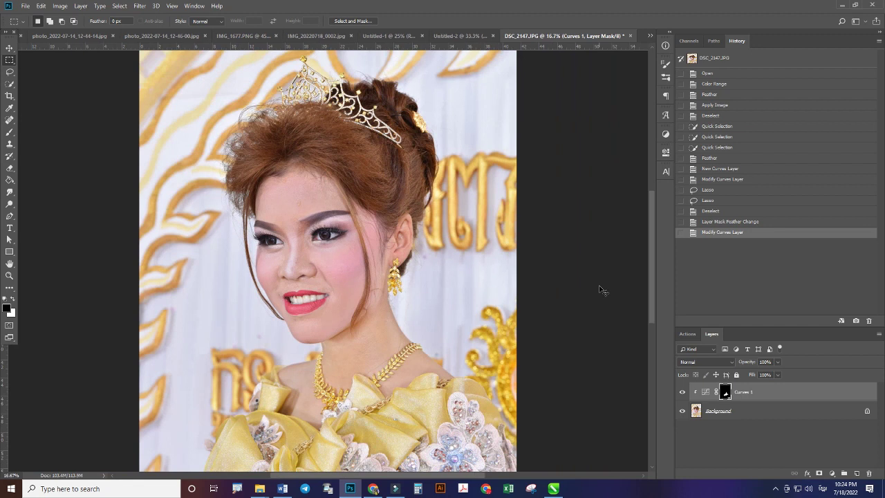
{"action": "key", "text": "ctrl+plus"}
{"action": "key", "text": "ctrl+plus"}
{"action": "key", "text": "ctrl+plus"}
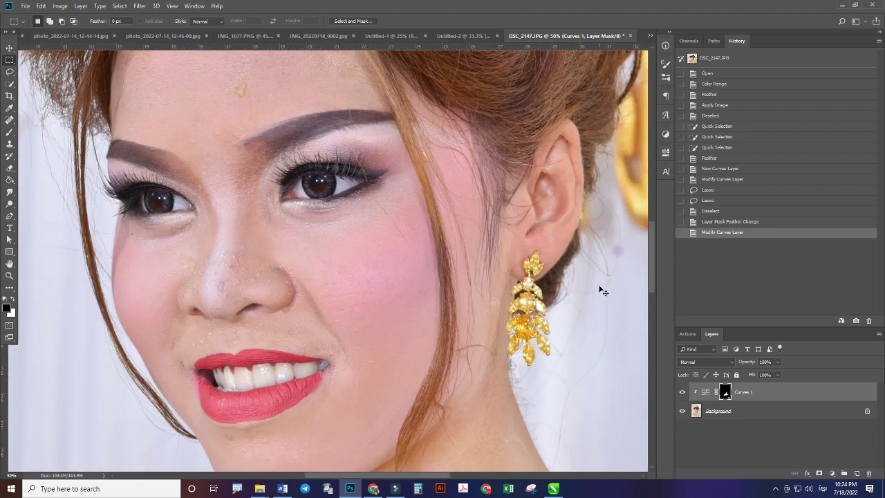
{"action": "key", "text": "ctrl+minus"}
{"action": "key", "text": "ctrl+minus"}
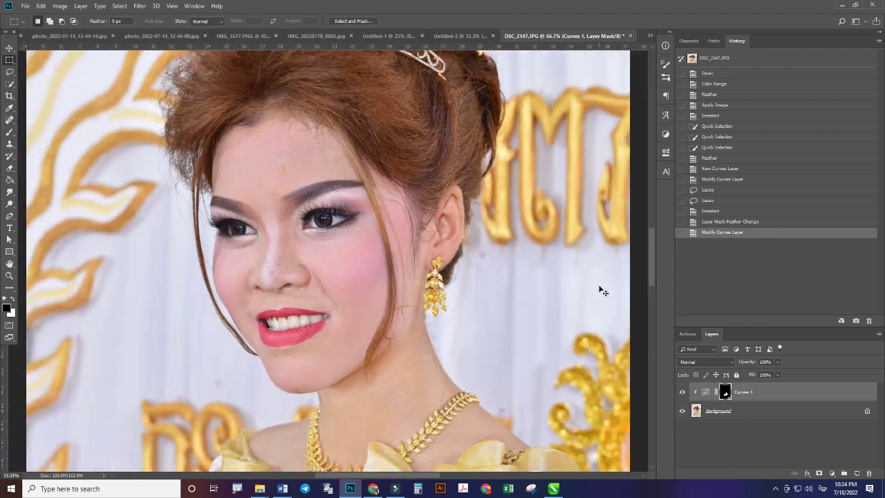
{"action": "key", "text": "ctrl+plus"}
{"action": "key", "text": "ctrl+plus"}
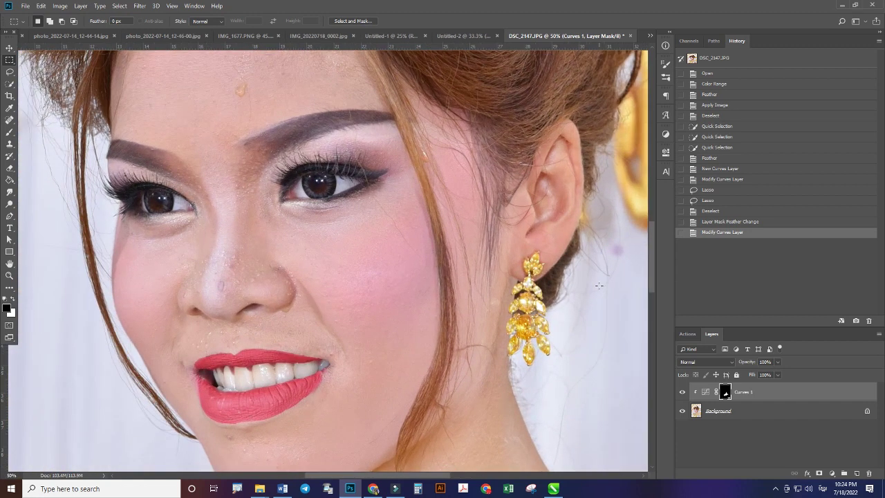
{"action": "scroll", "coordinate": [377, 374], "scroll_direction": "up", "scroll_amount": 2}
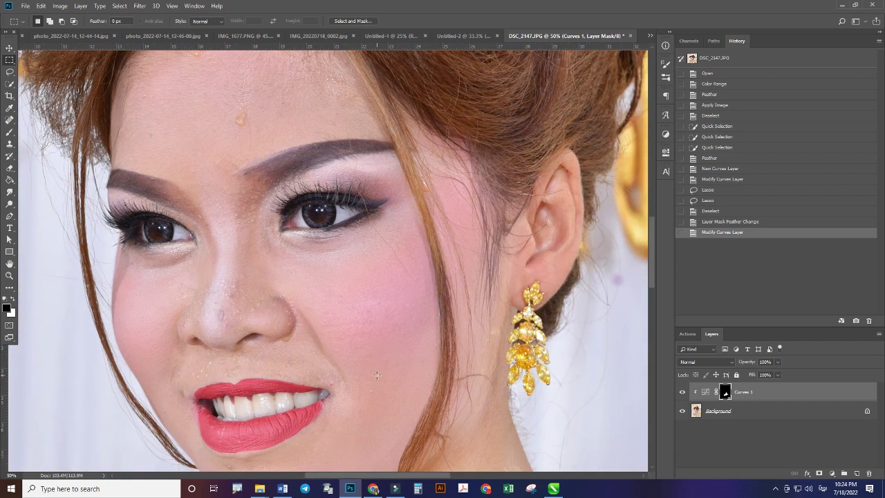
{"action": "key", "text": "ctrl+plus"}
{"action": "key", "text": "ctrl+plus"}
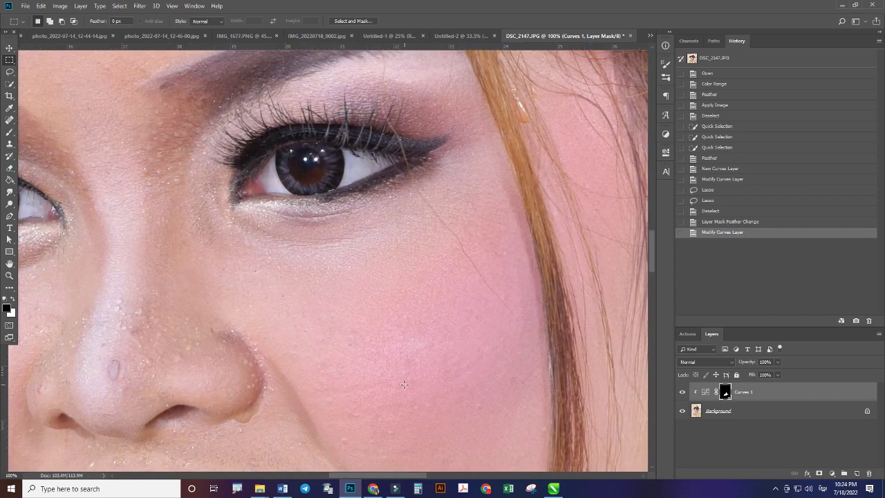
Pan to the nose and mouth and switch to the Spot Healing Brush with J
{"action": "left_click_drag", "start_coordinate": [391, 380], "coordinate": [504, 344]}
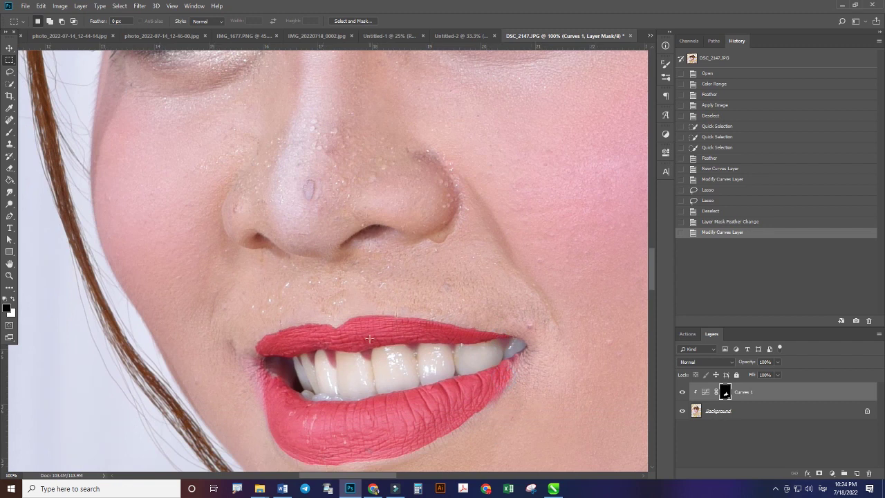
{"action": "scroll", "coordinate": [378, 326], "scroll_direction": "up", "scroll_amount": 1}
{"action": "scroll", "coordinate": [378, 326], "scroll_direction": "up", "scroll_amount": 2}
{"action": "scroll", "coordinate": [378, 326], "scroll_direction": "up", "scroll_amount": 1}
{"action": "scroll", "coordinate": [378, 326], "scroll_direction": "up", "scroll_amount": 2}
{"action": "scroll", "coordinate": [378, 326], "scroll_direction": "down", "scroll_amount": 2}
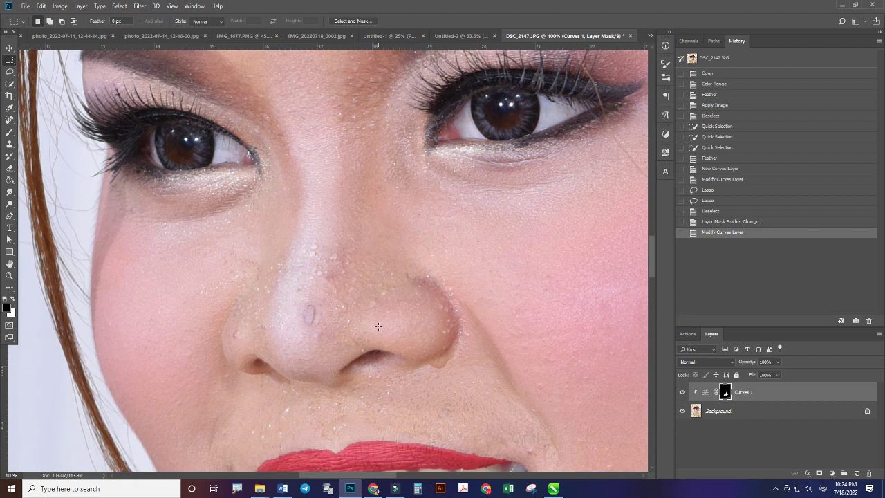
{"action": "key", "text": "j"}
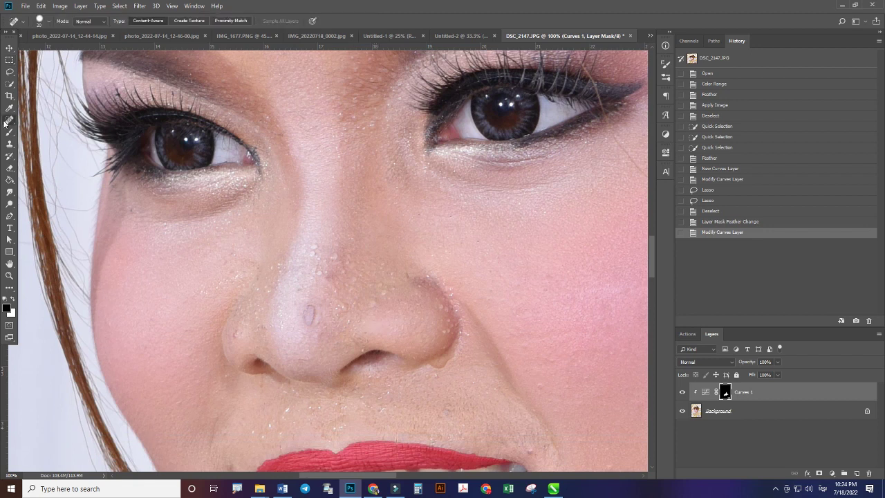
Heal a nose blemish with a size-30 Spot Healing Brush, then duplicate Background into Background copy
{"action": "right_click", "coordinate": [8, 120]}
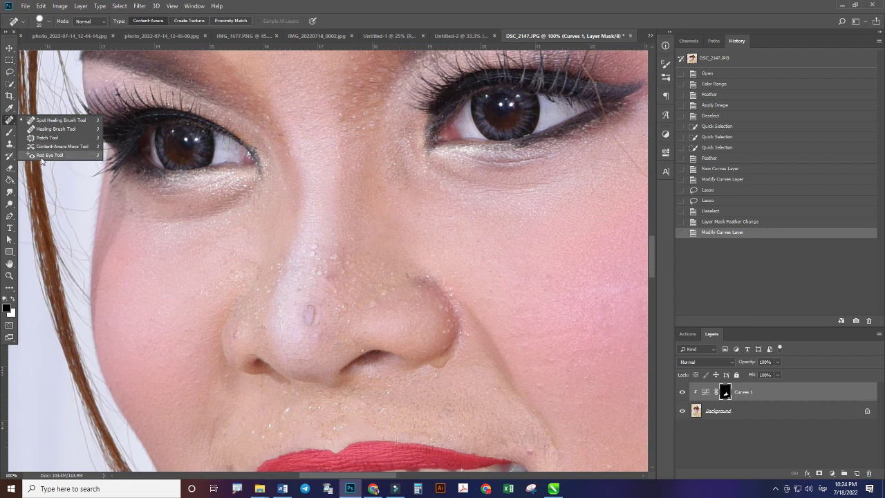
{"action": "left_click", "coordinate": [66, 121]}
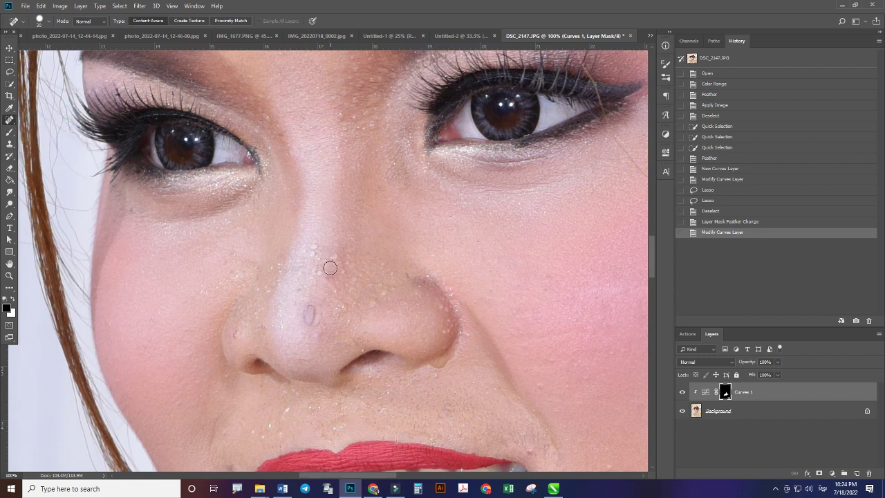
{"action": "key", "text": "bracketright"}
{"action": "left_click", "coordinate": [312, 313]}
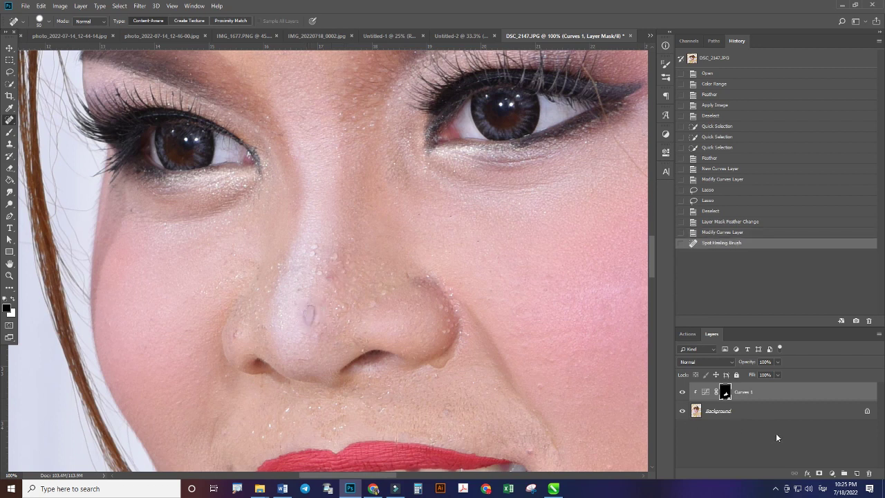
{"action": "left_click", "coordinate": [742, 414]}
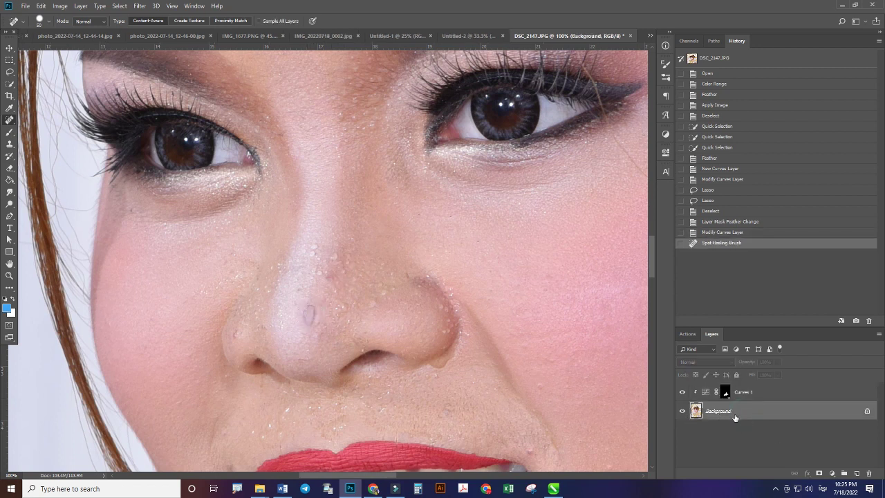
{"action": "key", "text": "ctrl+j"}
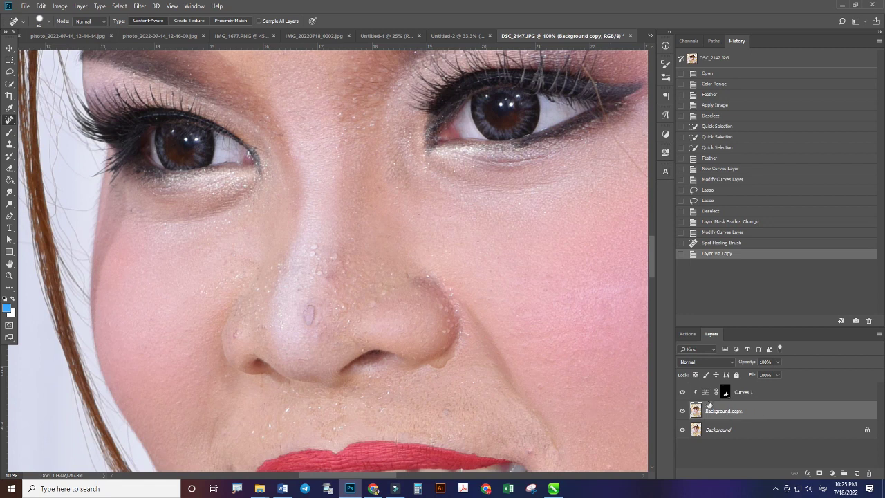
Heal the spots on the nose tip and bridge
{"action": "left_click", "coordinate": [306, 312]}
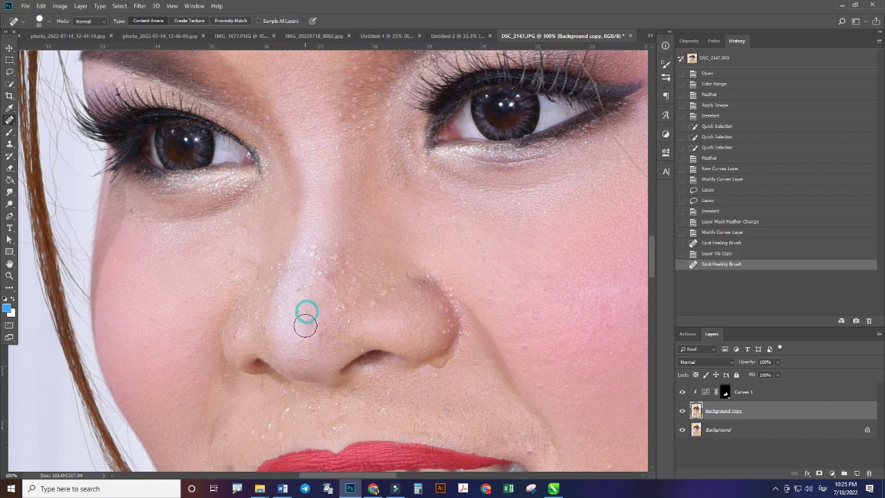
{"action": "left_click", "coordinate": [305, 325]}
{"action": "left_click", "coordinate": [297, 311]}
{"action": "left_click", "coordinate": [301, 289]}
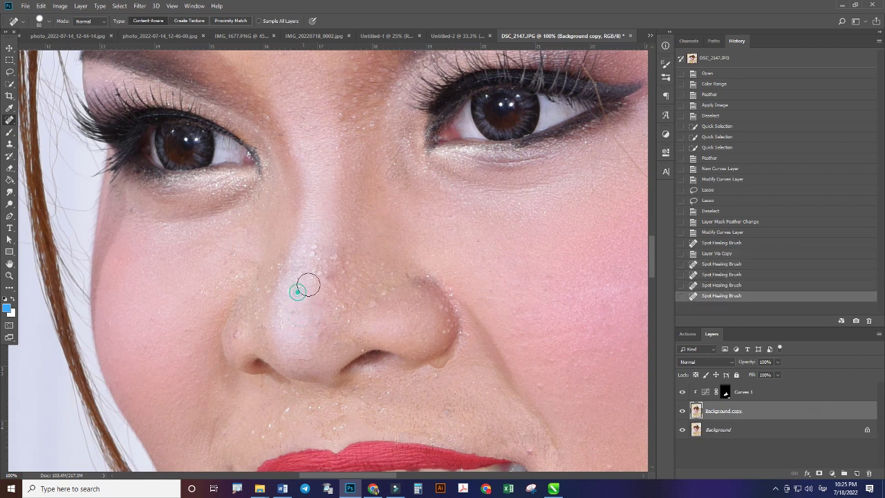
{"action": "left_click", "coordinate": [331, 277]}
{"action": "left_click", "coordinate": [339, 306]}
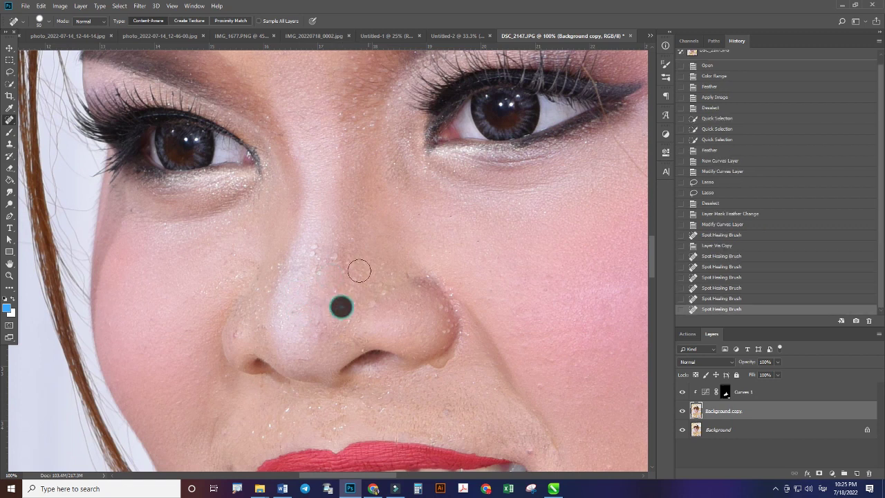
{"action": "left_click", "coordinate": [337, 258]}
{"action": "left_click", "coordinate": [308, 251]}
{"action": "left_click", "coordinate": [314, 266]}
{"action": "left_click", "coordinate": [317, 272]}
{"action": "left_click", "coordinate": [314, 283]}
{"action": "left_click", "coordinate": [315, 315]}
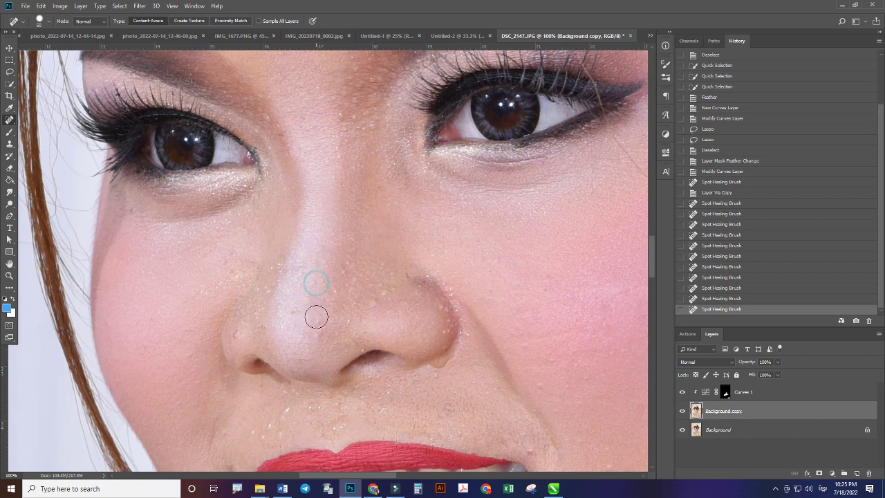
{"action": "left_click", "coordinate": [371, 301]}
{"action": "left_click", "coordinate": [380, 288]}
{"action": "scroll", "coordinate": [468, 350], "scroll_direction": "down", "scroll_amount": 2}
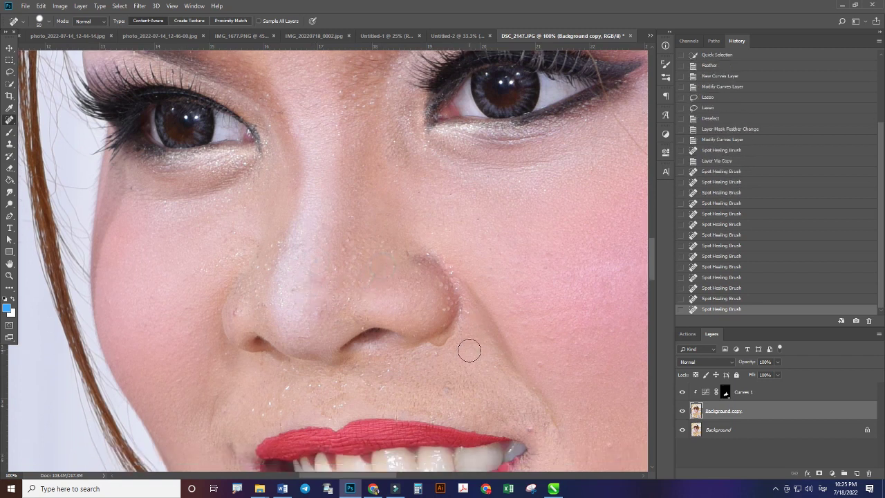
Heal the spots just below the nose and on the cheek beside the nostril
{"action": "left_click", "coordinate": [432, 335]}
{"action": "left_click", "coordinate": [438, 369]}
{"action": "left_click", "coordinate": [533, 329]}
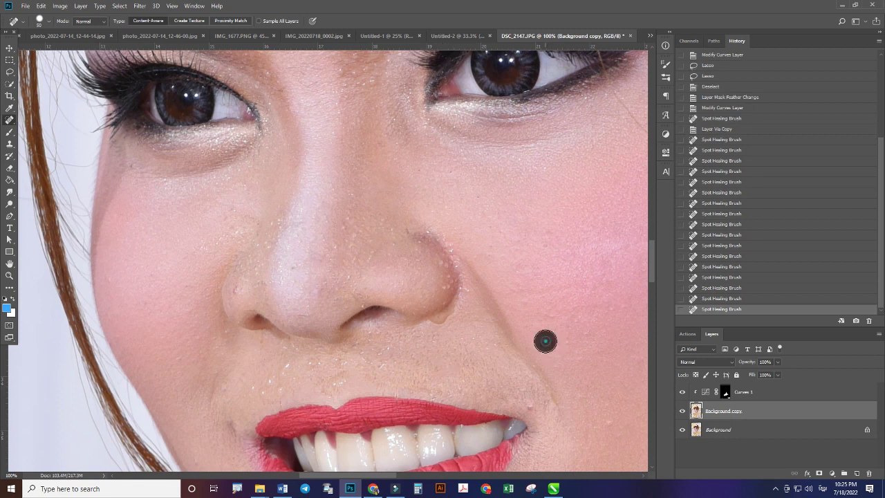
{"action": "left_click", "coordinate": [533, 401]}
{"action": "left_click", "coordinate": [612, 426]}
{"action": "scroll", "coordinate": [553, 394], "scroll_direction": "down", "scroll_amount": 3}
Heal the blemishes between the nose and the upper lip
{"action": "left_click", "coordinate": [307, 323]}
{"action": "left_click", "coordinate": [315, 322]}
{"action": "left_click", "coordinate": [334, 321]}
{"action": "left_click", "coordinate": [316, 320]}
{"action": "left_click", "coordinate": [276, 342]}
{"action": "left_click", "coordinate": [279, 340]}
{"action": "left_click", "coordinate": [343, 340]}
{"action": "left_click", "coordinate": [378, 313]}
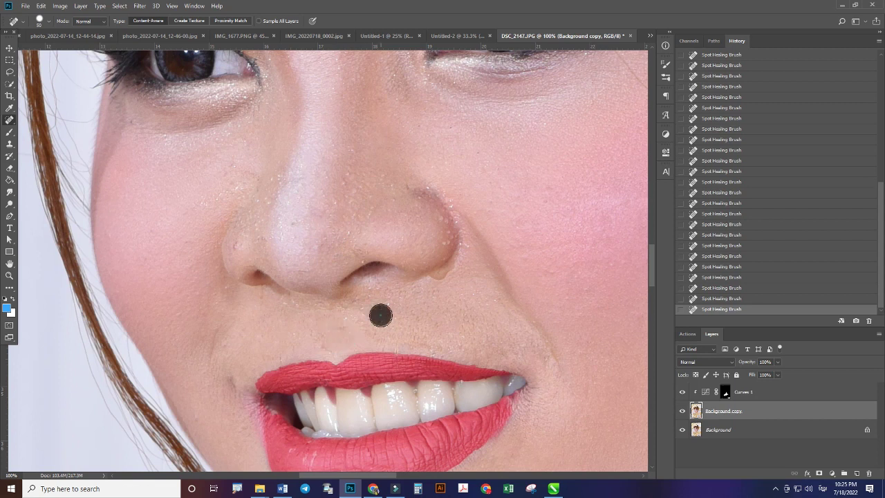
{"action": "left_click", "coordinate": [361, 318]}
{"action": "left_click", "coordinate": [390, 308]}
{"action": "left_click", "coordinate": [364, 310]}
{"action": "left_click_drag", "start_coordinate": [397, 300], "coordinate": [419, 294]}
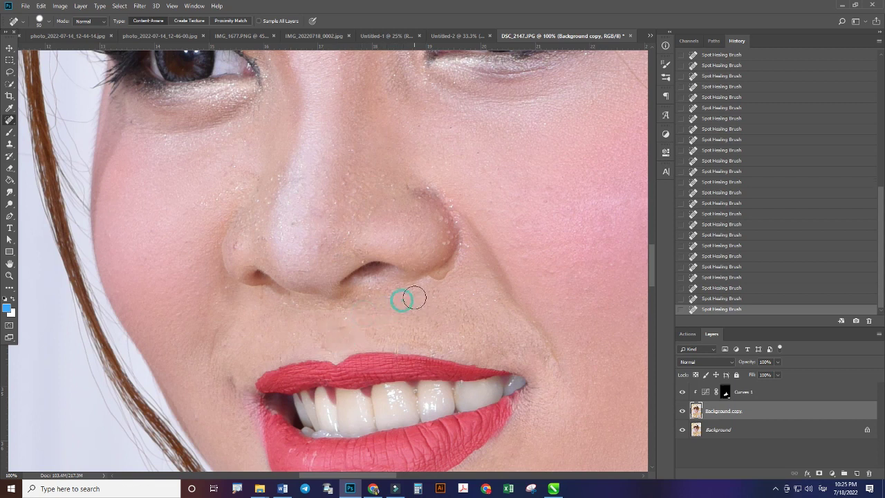
{"action": "scroll", "coordinate": [434, 329], "scroll_direction": "down", "scroll_amount": 1}
{"action": "scroll", "coordinate": [434, 329], "scroll_direction": "down", "scroll_amount": 2}
{"action": "scroll", "coordinate": [436, 330], "scroll_direction": "down", "scroll_amount": 1}
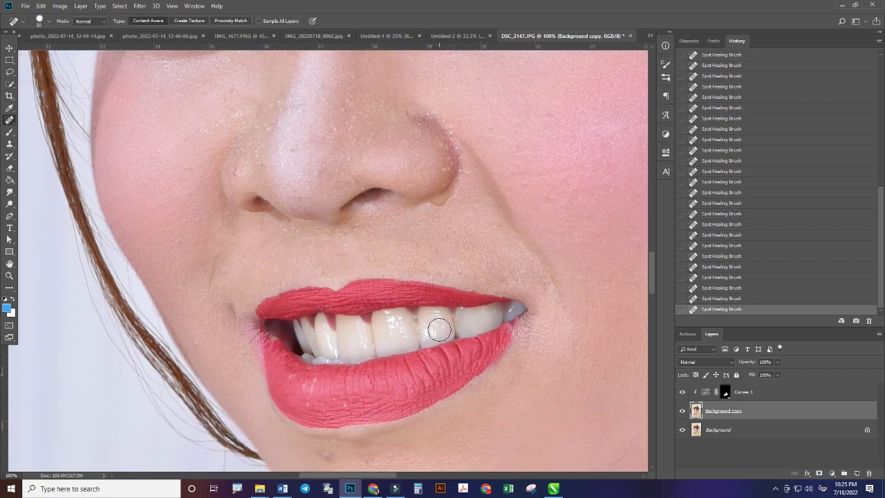
{"action": "scroll", "coordinate": [439, 330], "scroll_direction": "down", "scroll_amount": 2}
{"action": "scroll", "coordinate": [439, 330], "scroll_direction": "down", "scroll_amount": 1}
Heal the blemishes on the chin
{"action": "left_click", "coordinate": [329, 402]}
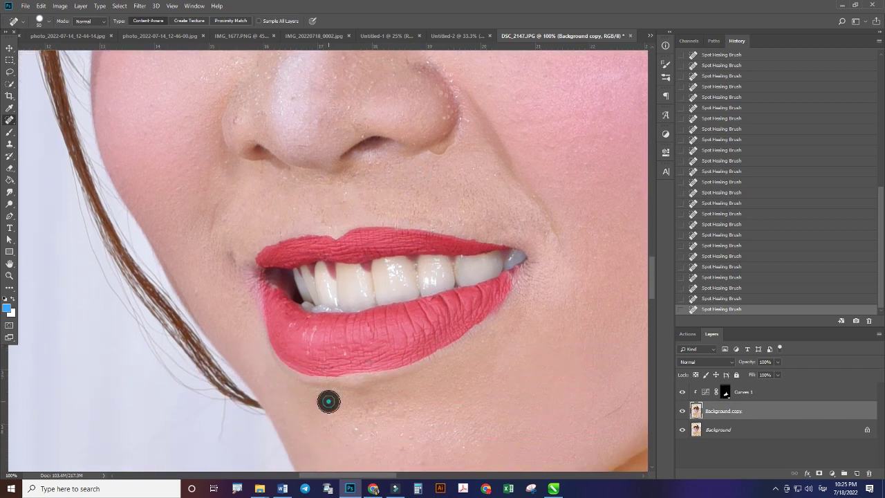
{"action": "scroll", "coordinate": [415, 415], "scroll_direction": "down", "scroll_amount": 2}
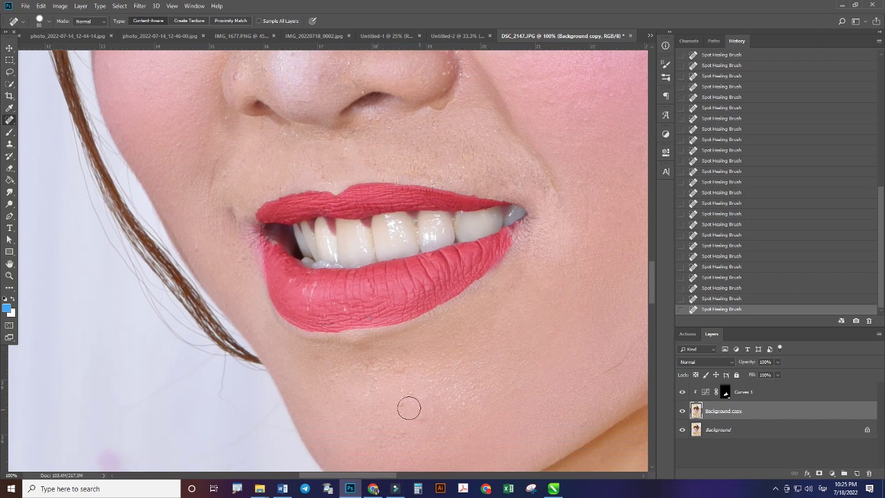
{"action": "left_click", "coordinate": [382, 380]}
{"action": "left_click", "coordinate": [403, 399]}
{"action": "left_click", "coordinate": [422, 418]}
{"action": "left_click", "coordinate": [440, 382]}
{"action": "left_click", "coordinate": [424, 394]}
{"action": "left_click", "coordinate": [463, 392]}
{"action": "left_click", "coordinate": [399, 419]}
{"action": "scroll", "coordinate": [419, 401], "scroll_direction": "up", "scroll_amount": 1}
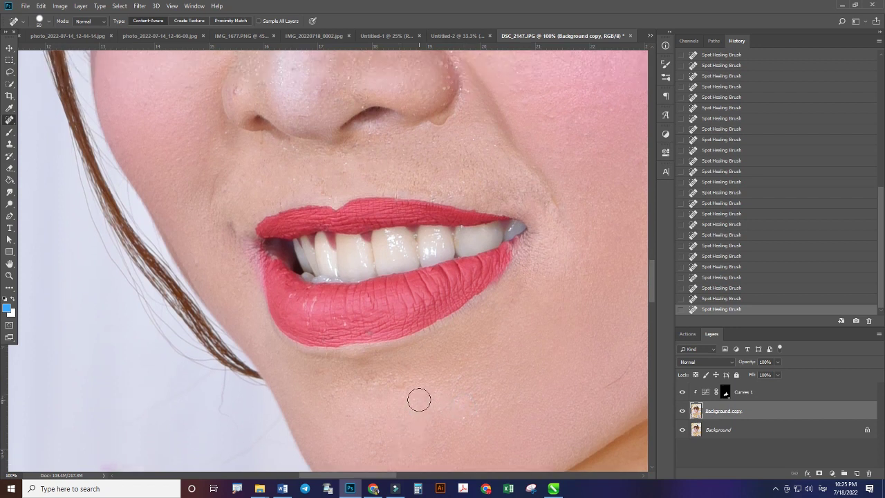
{"action": "scroll", "coordinate": [417, 393], "scroll_direction": "up", "scroll_amount": 4}
{"action": "scroll", "coordinate": [418, 393], "scroll_direction": "up", "scroll_amount": 3}
{"action": "scroll", "coordinate": [405, 375], "scroll_direction": "up", "scroll_amount": 4}
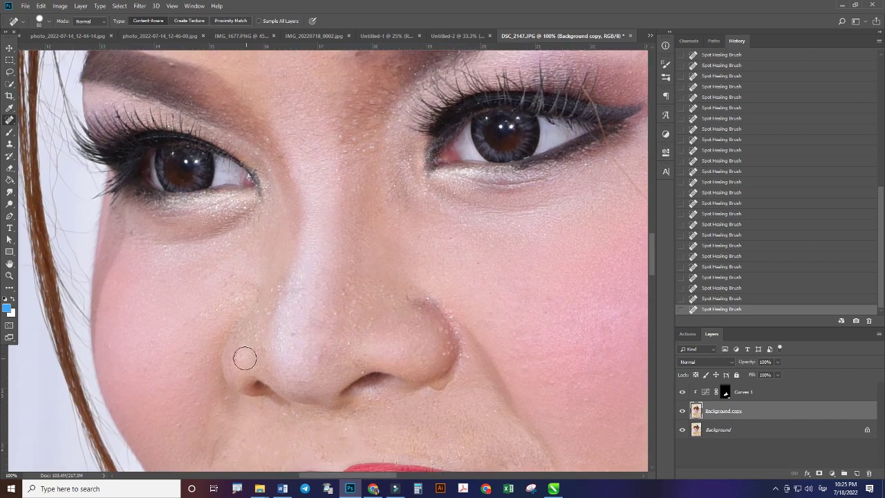
With a smaller brush, heal the small spots across and down the nose
{"action": "key", "text": "bracketleft"}
{"action": "left_click", "coordinate": [256, 350]}
{"action": "left_click", "coordinate": [293, 334]}
{"action": "left_click", "coordinate": [320, 327]}
{"action": "left_click", "coordinate": [318, 352]}
{"action": "left_click", "coordinate": [336, 361]}
{"action": "left_click", "coordinate": [346, 348]}
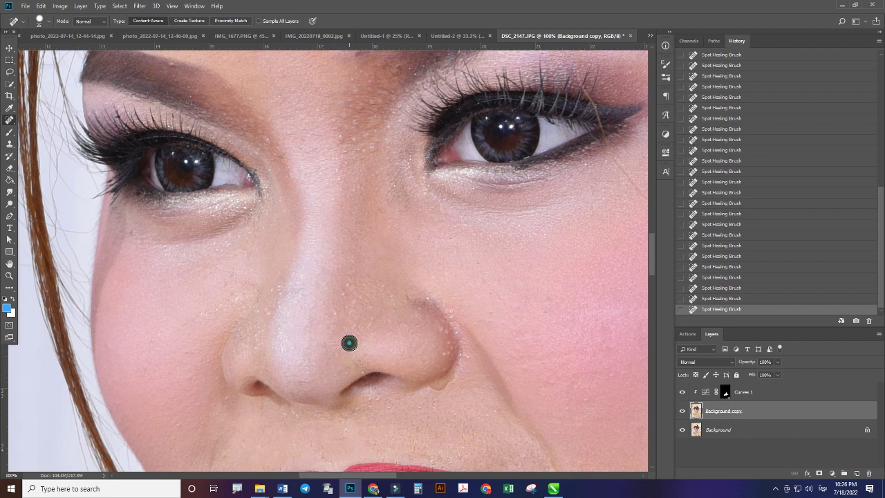
{"action": "left_click", "coordinate": [348, 322]}
{"action": "left_click", "coordinate": [344, 293]}
Heal the spots between the eyebrows
{"action": "scroll", "coordinate": [346, 325], "scroll_direction": "up", "scroll_amount": 2}
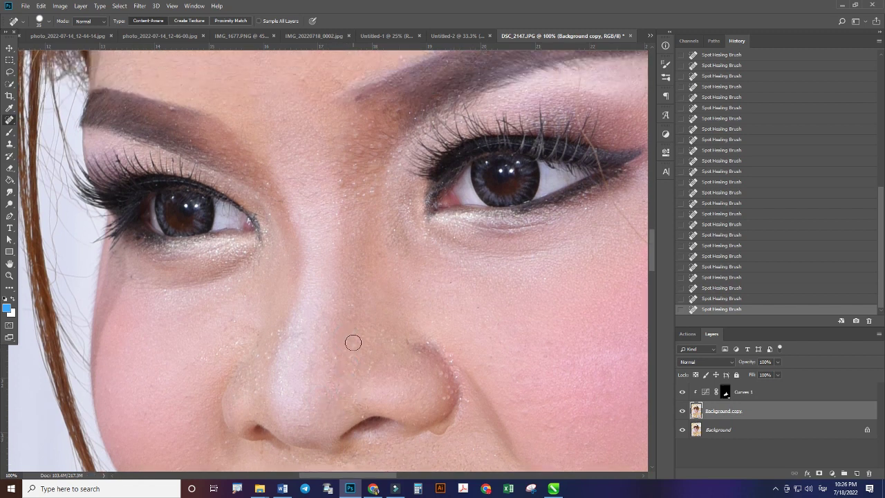
{"action": "scroll", "coordinate": [351, 340], "scroll_direction": "up", "scroll_amount": 3}
{"action": "left_click", "coordinate": [375, 283]}
{"action": "left_click", "coordinate": [375, 271]}
{"action": "left_click", "coordinate": [344, 287]}
{"action": "left_click", "coordinate": [343, 265]}
{"action": "left_click", "coordinate": [358, 268]}
{"action": "left_click", "coordinate": [353, 291]}
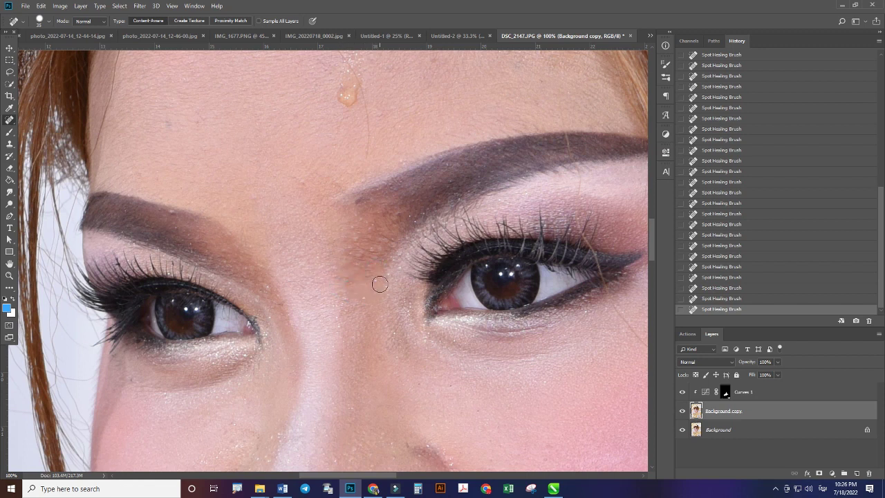
{"action": "scroll", "coordinate": [331, 377], "scroll_direction": "up", "scroll_amount": 2}
{"action": "scroll", "coordinate": [329, 353], "scroll_direction": "up", "scroll_amount": 3}
{"action": "scroll", "coordinate": [326, 332], "scroll_direction": "up", "scroll_amount": 2}
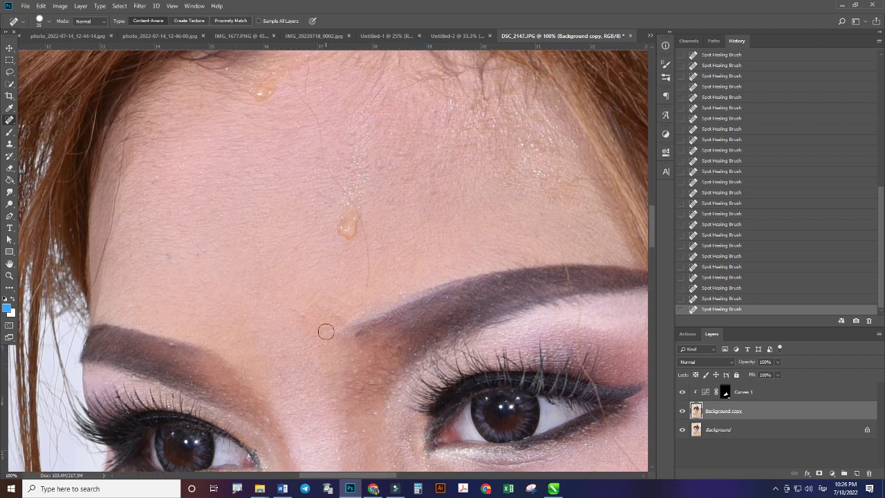
With the brush enlarged to about 70, heal the forehead droplets, streak and stray hair strand
{"action": "key", "text": "bracketright"}
{"action": "key", "text": "bracketright"}
{"action": "key", "text": "bracketright"}
{"action": "key", "text": "bracketright"}
{"action": "left_click", "coordinate": [347, 227]}
{"action": "left_click_drag", "start_coordinate": [352, 203], "coordinate": [353, 233]}
{"action": "left_click", "coordinate": [364, 256]}
{"action": "left_click", "coordinate": [336, 188]}
{"action": "left_click_drag", "start_coordinate": [311, 111], "coordinate": [363, 208]}
{"action": "left_click_drag", "start_coordinate": [302, 93], "coordinate": [269, 89]}
{"action": "scroll", "coordinate": [348, 213], "scroll_direction": "down", "scroll_amount": 1}
{"action": "scroll", "coordinate": [347, 213], "scroll_direction": "up", "scroll_amount": 2}
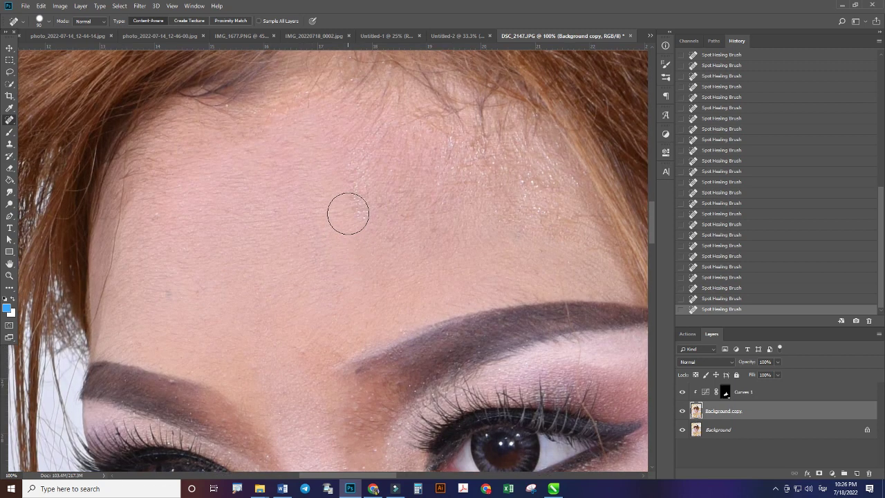
{"action": "scroll", "coordinate": [347, 213], "scroll_direction": "up", "scroll_amount": 3}
{"action": "scroll", "coordinate": [347, 214], "scroll_direction": "down", "scroll_amount": 2}
{"action": "scroll", "coordinate": [348, 216], "scroll_direction": "down", "scroll_amount": 1}
{"action": "scroll", "coordinate": [349, 217], "scroll_direction": "down", "scroll_amount": 1}
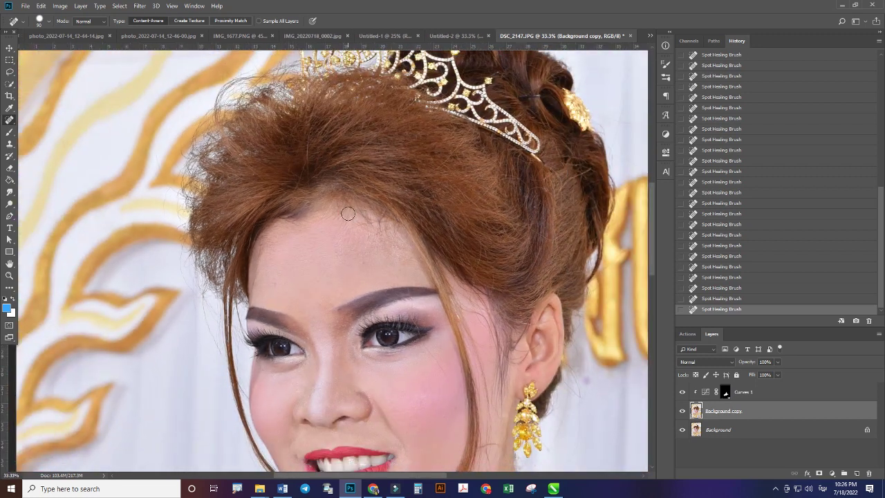
{"action": "scroll", "coordinate": [349, 217], "scroll_direction": "down", "scroll_amount": 1}
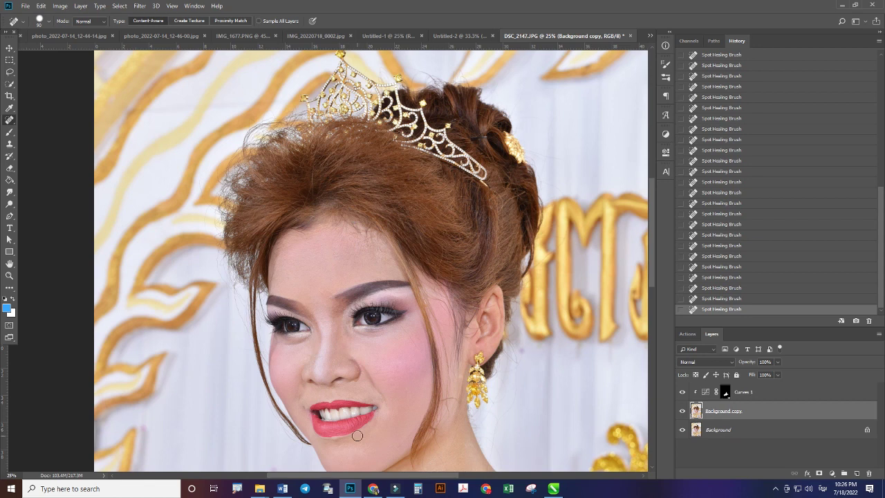
{"action": "scroll", "coordinate": [357, 435], "scroll_direction": "down", "scroll_amount": 2}
{"action": "scroll", "coordinate": [375, 409], "scroll_direction": "down", "scroll_amount": 2}
{"action": "scroll", "coordinate": [376, 412], "scroll_direction": "down", "scroll_amount": 1}
{"action": "scroll", "coordinate": [376, 411], "scroll_direction": "down", "scroll_amount": 1}
{"action": "scroll", "coordinate": [375, 412], "scroll_direction": "down", "scroll_amount": 1}
{"action": "scroll", "coordinate": [375, 412], "scroll_direction": "down", "scroll_amount": 1}
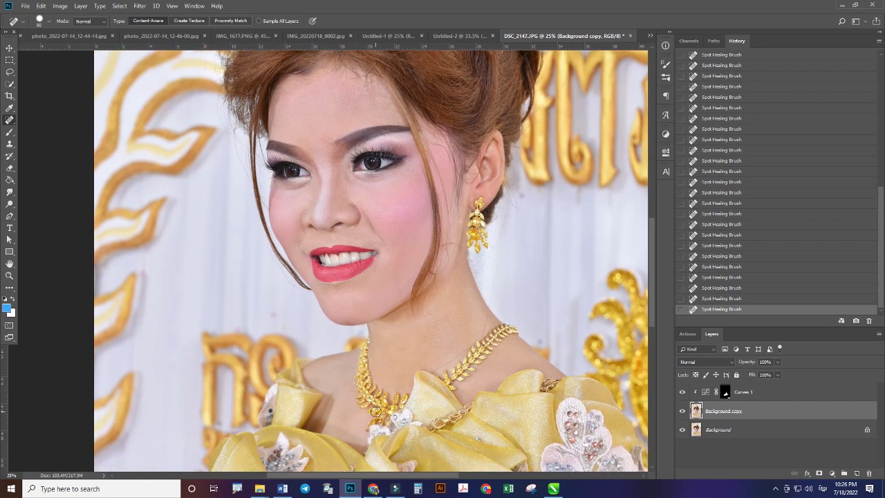
{"action": "scroll", "coordinate": [375, 411], "scroll_direction": "down", "scroll_amount": 2}
{"action": "scroll", "coordinate": [375, 411], "scroll_direction": "down", "scroll_amount": 1}
{"action": "scroll", "coordinate": [375, 411], "scroll_direction": "up", "scroll_amount": 1}
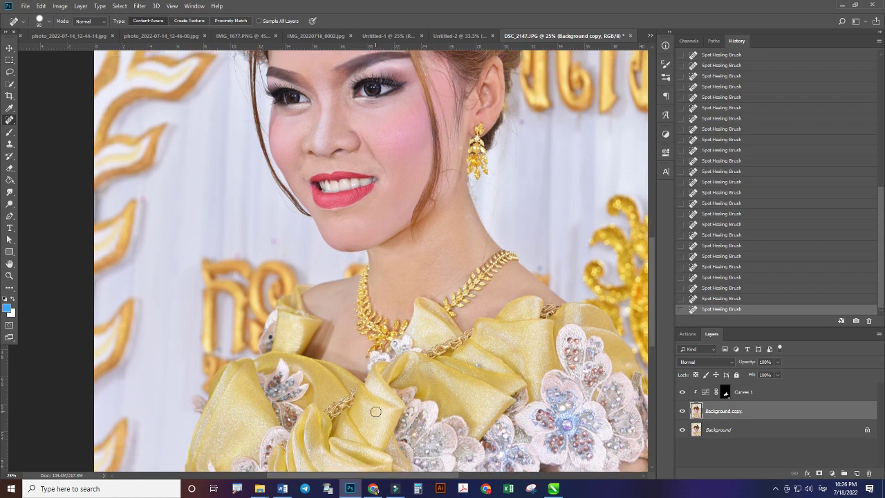
{"action": "scroll", "coordinate": [375, 411], "scroll_direction": "up", "scroll_amount": 2}
{"action": "scroll", "coordinate": [375, 411], "scroll_direction": "up", "scroll_amount": 1}
{"action": "scroll", "coordinate": [376, 411], "scroll_direction": "up", "scroll_amount": 2}
{"action": "scroll", "coordinate": [376, 410], "scroll_direction": "up", "scroll_amount": 2}
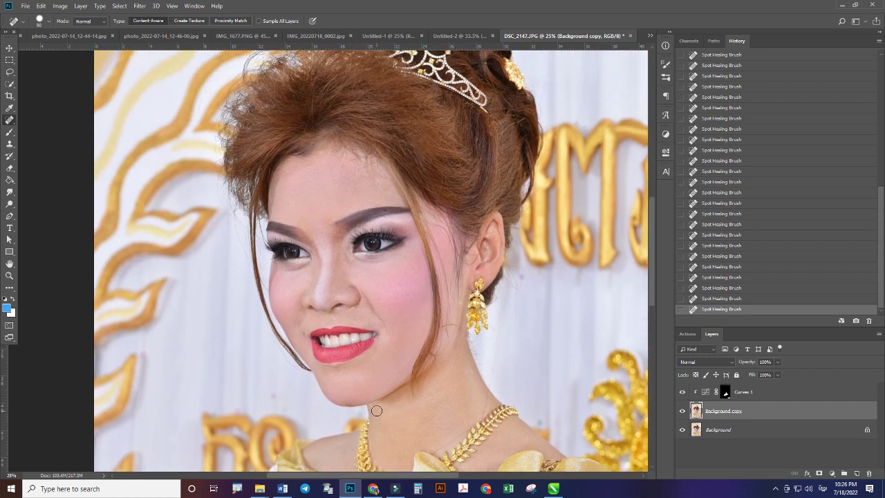
{"action": "scroll", "coordinate": [376, 411], "scroll_direction": "up", "scroll_amount": 1}
{"action": "scroll", "coordinate": [376, 411], "scroll_direction": "up", "scroll_amount": 1}
{"action": "scroll", "coordinate": [376, 412], "scroll_direction": "up", "scroll_amount": 1}
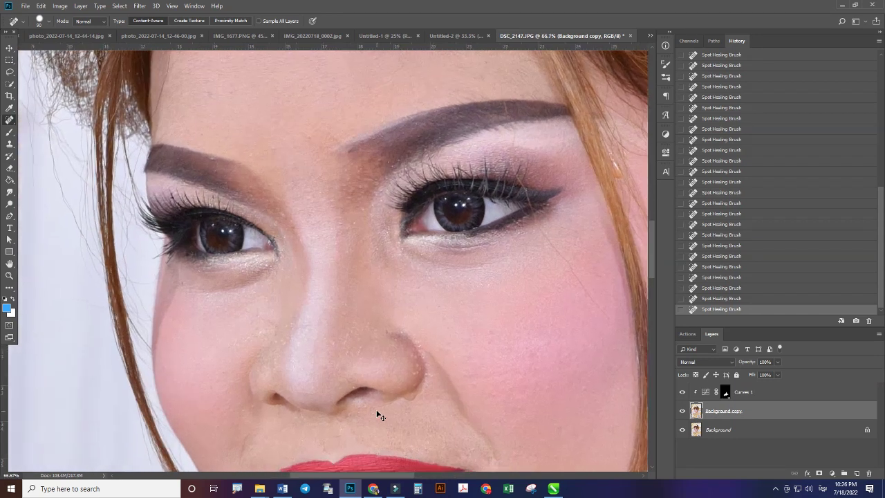
{"action": "scroll", "coordinate": [377, 413], "scroll_direction": "up", "scroll_amount": 1}
{"action": "scroll", "coordinate": [377, 413], "scroll_direction": "down", "scroll_amount": 1}
{"action": "scroll", "coordinate": [376, 412], "scroll_direction": "down", "scroll_amount": 1}
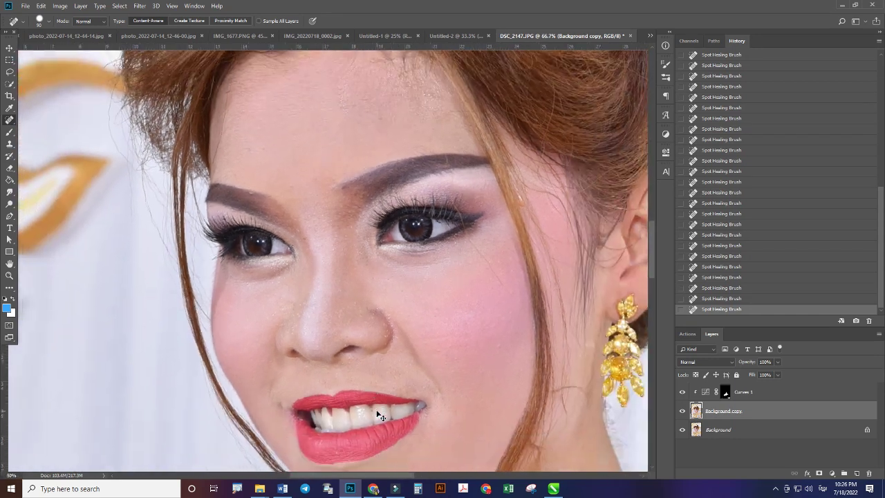
{"action": "scroll", "coordinate": [376, 410], "scroll_direction": "down", "scroll_amount": 1}
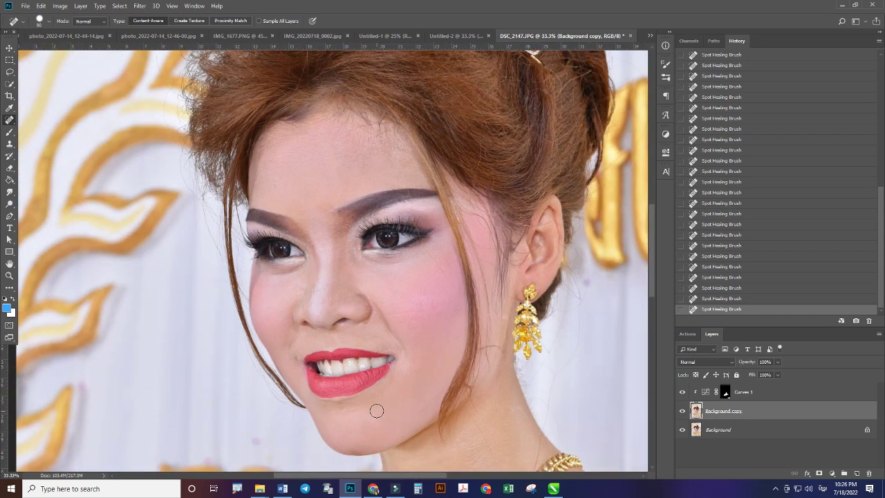
{"action": "scroll", "coordinate": [366, 414], "scroll_direction": "down", "scroll_amount": 2}
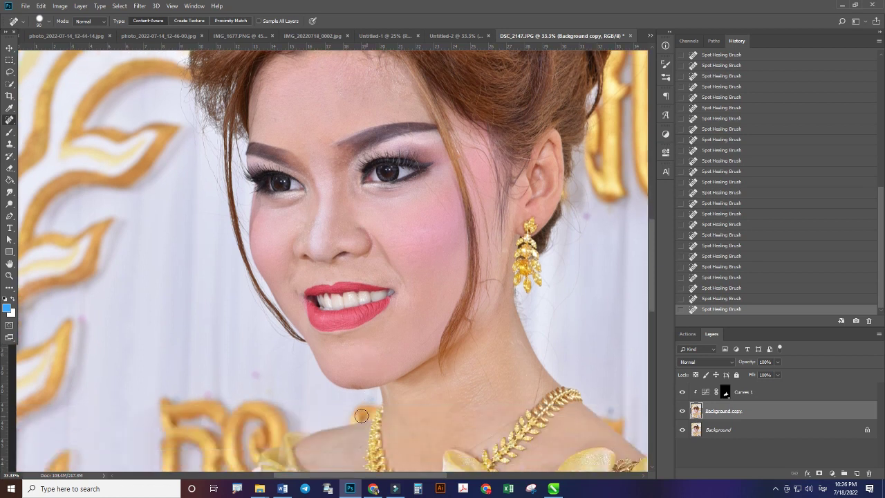
{"action": "scroll", "coordinate": [352, 413], "scroll_direction": "up", "scroll_amount": 3}
{"action": "scroll", "coordinate": [339, 166], "scroll_direction": "down", "scroll_amount": 1}
{"action": "scroll", "coordinate": [353, 164], "scroll_direction": "up", "scroll_amount": 1}
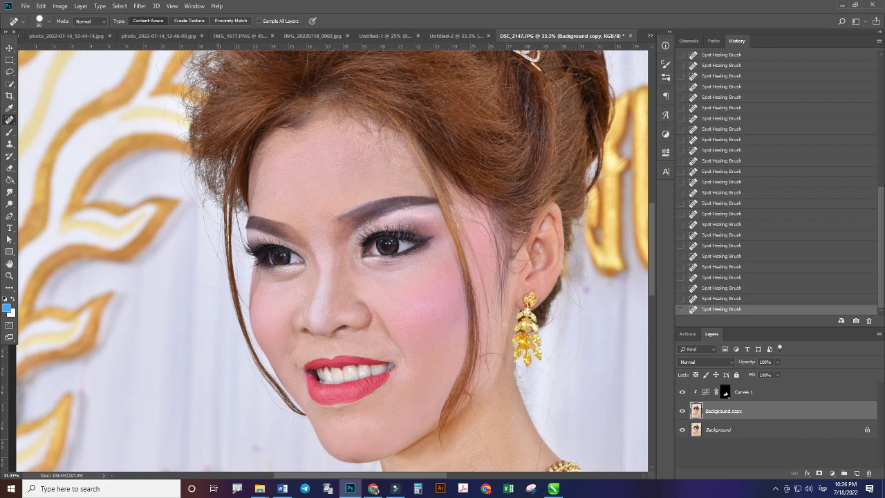
{"action": "left_click", "coordinate": [141, 7]}
{"action": "mouse_move", "coordinate": [155, 203]}
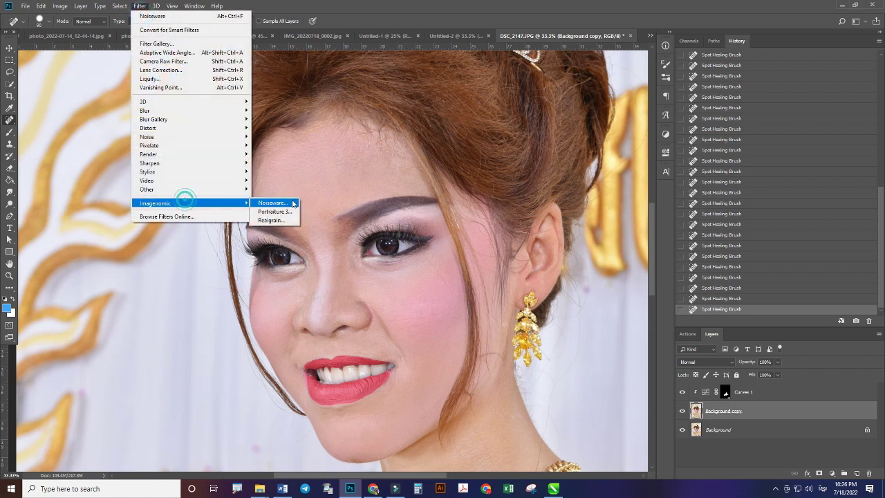
{"action": "left_click", "coordinate": [270, 212]}
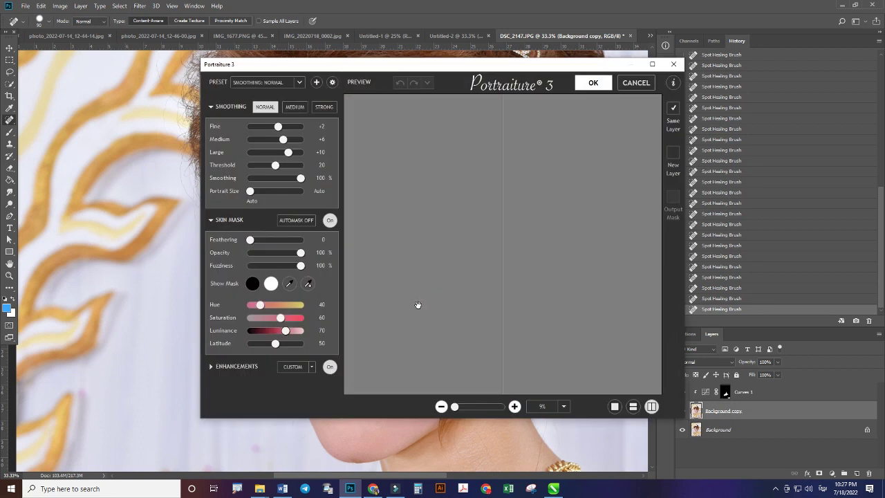
{"action": "left_click", "coordinate": [491, 409]}
{"action": "left_click_drag", "start_coordinate": [553, 342], "coordinate": [550, 274]}
{"action": "left_click_drag", "start_coordinate": [501, 250], "coordinate": [563, 287]}
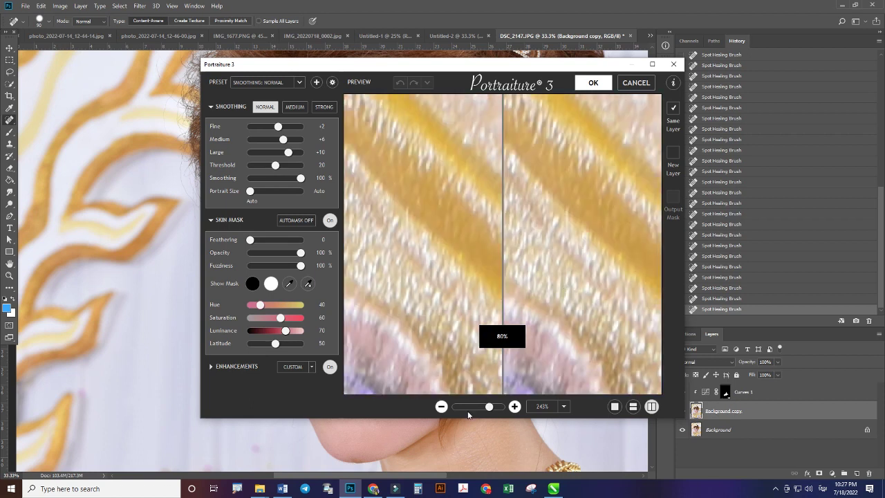
{"action": "left_click_drag", "start_coordinate": [472, 410], "coordinate": [502, 408]}
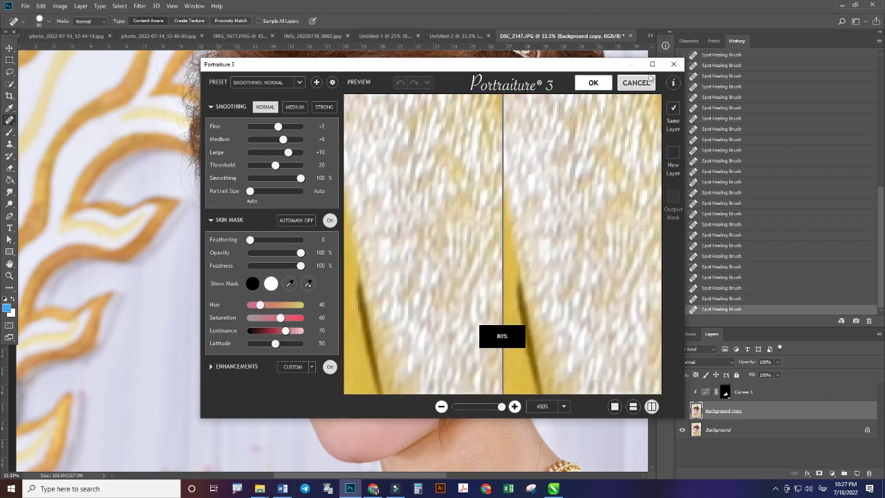
{"action": "left_click", "coordinate": [639, 84]}
Quick-select the forehead, face, ear and neck skin
{"action": "scroll", "coordinate": [438, 375], "scroll_direction": "up", "scroll_amount": 2}
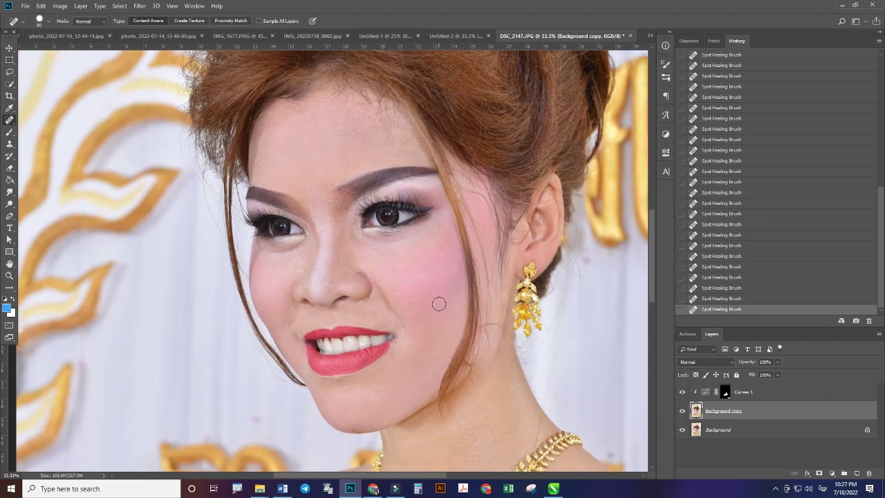
{"action": "scroll", "coordinate": [438, 376], "scroll_direction": "up", "scroll_amount": 1}
{"action": "left_click", "coordinate": [9, 83]}
{"action": "left_click_drag", "start_coordinate": [333, 110], "coordinate": [379, 197]}
{"action": "left_click_drag", "start_coordinate": [425, 304], "coordinate": [443, 353]}
{"action": "left_click_drag", "start_coordinate": [484, 219], "coordinate": [455, 359]}
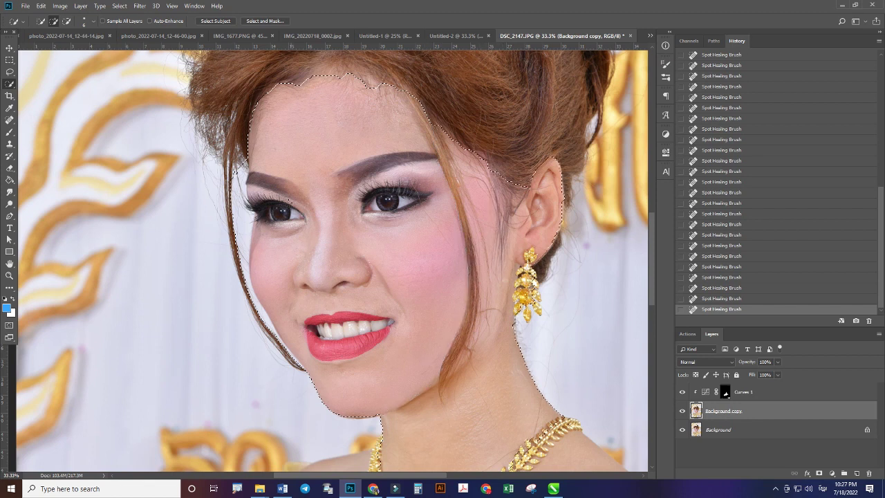
Add the right side of the neck and refine the skin selection
{"action": "scroll", "coordinate": [419, 202], "scroll_direction": "down", "scroll_amount": 2}
{"action": "scroll", "coordinate": [418, 201], "scroll_direction": "down", "scroll_amount": 1}
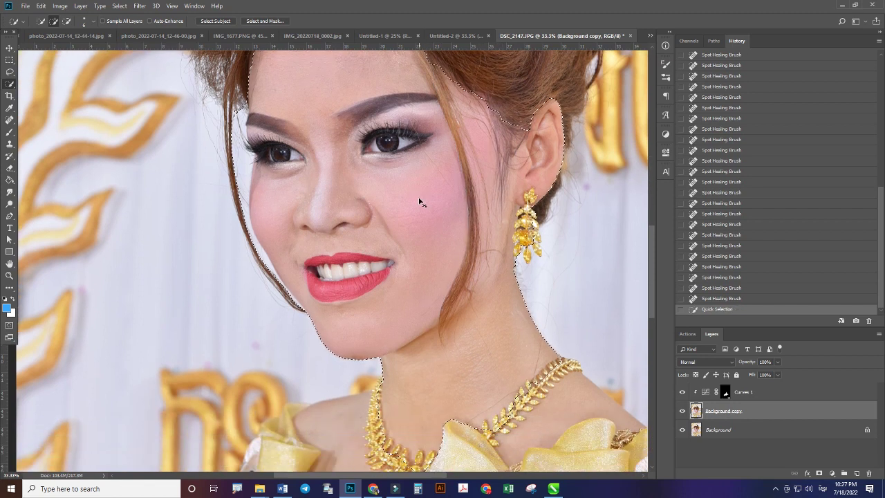
{"action": "scroll", "coordinate": [419, 201], "scroll_direction": "down", "scroll_amount": 1, "text": "alt"}
{"action": "scroll", "coordinate": [419, 201], "scroll_direction": "down", "scroll_amount": 1, "text": "alt"}
{"action": "scroll", "coordinate": [419, 201], "scroll_direction": "down", "scroll_amount": 1, "text": "alt"}
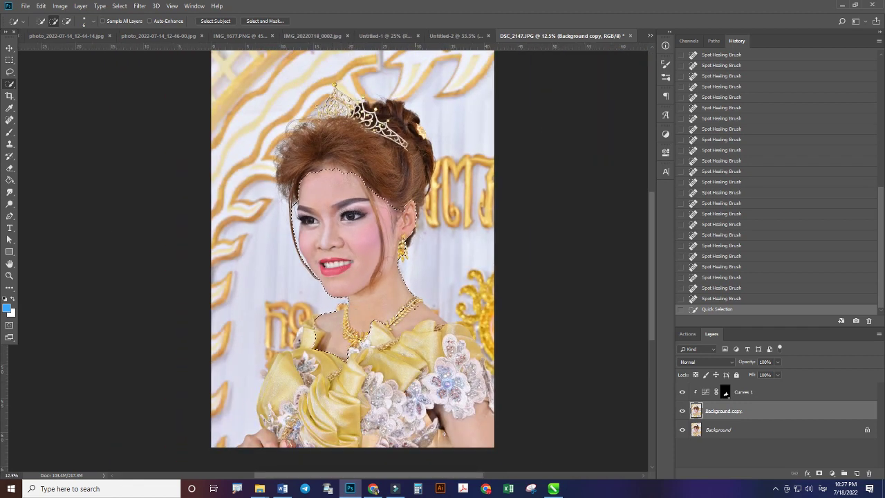
{"action": "left_click_drag", "start_coordinate": [392, 296], "coordinate": [434, 320]}
{"action": "left_click", "coordinate": [369, 299]}
{"action": "left_click", "coordinate": [139, 6]}
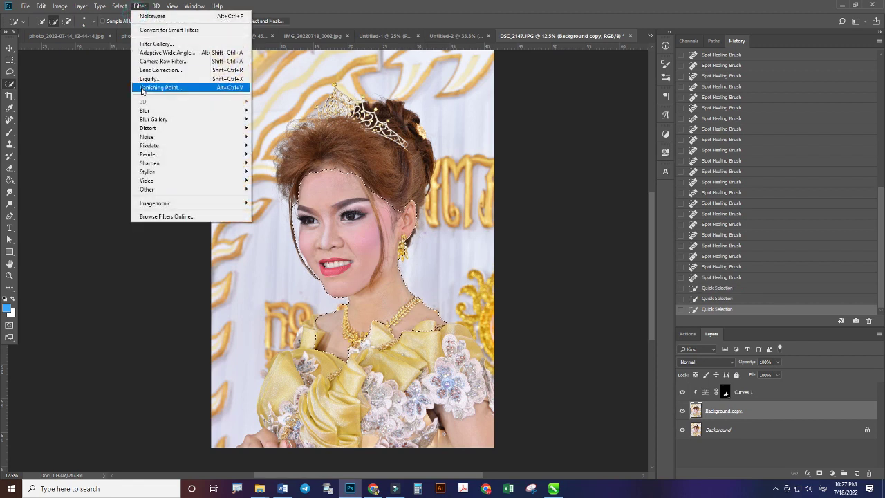
{"action": "mouse_move", "coordinate": [190, 110]}
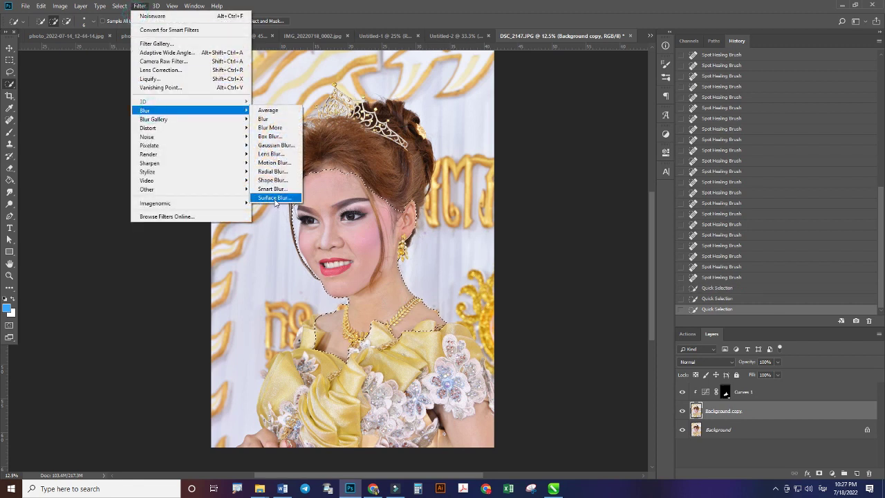
Apply a Surface Blur with radius 8 pixels and threshold 10 levels to the selected face and neck skin
{"action": "left_click", "coordinate": [275, 198]}
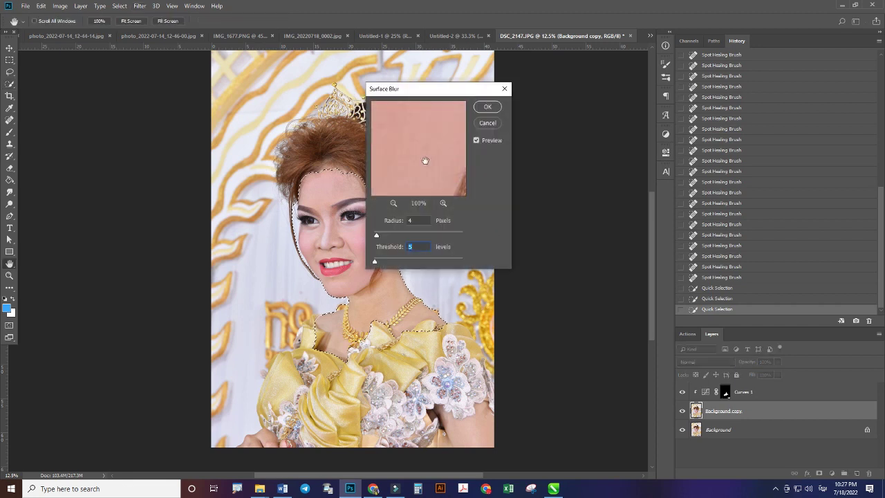
{"action": "left_click_drag", "start_coordinate": [434, 92], "coordinate": [541, 86]}
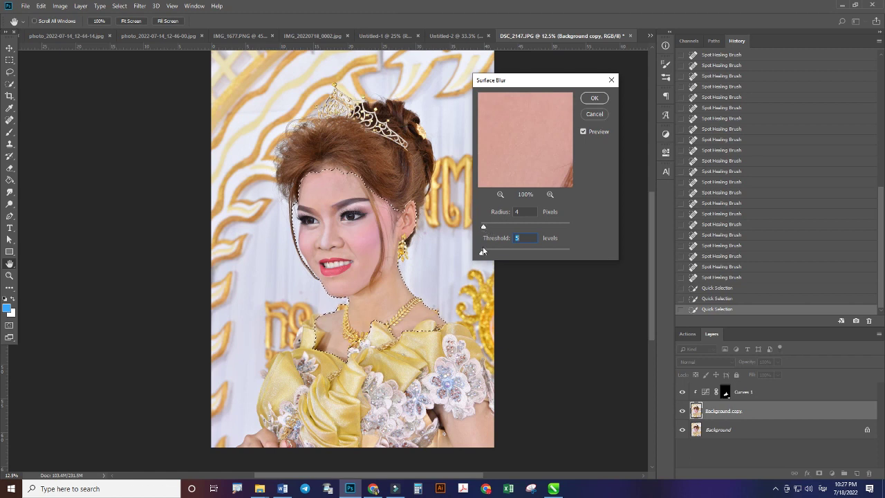
{"action": "mouse_move", "coordinate": [484, 253]}
{"action": "left_mouse_down"}
{"action": "mouse_move", "coordinate": [516, 256]}
{"action": "mouse_move", "coordinate": [483, 256]}
{"action": "left_mouse_up"}
{"action": "left_click_drag", "start_coordinate": [485, 255], "coordinate": [483, 255]}
{"action": "left_click_drag", "start_coordinate": [483, 226], "coordinate": [488, 227]}
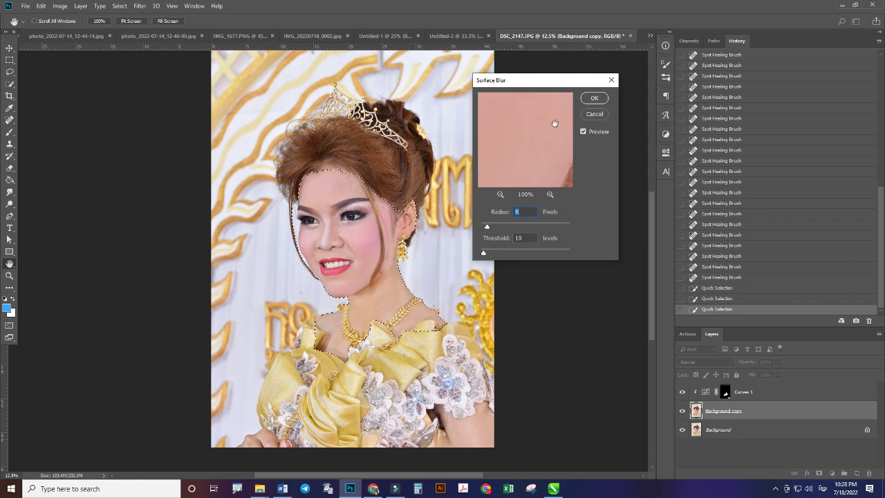
{"action": "left_click", "coordinate": [594, 98]}
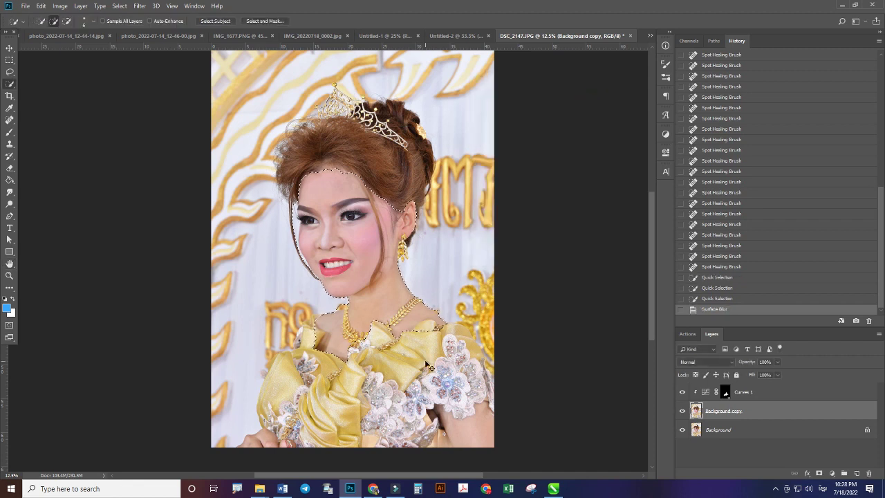
{"action": "key", "text": "ctrl+plus"}
{"action": "key", "text": "ctrl+plus"}
{"action": "key", "text": "ctrl+plus"}
{"action": "key", "text": "ctrl+plus"}
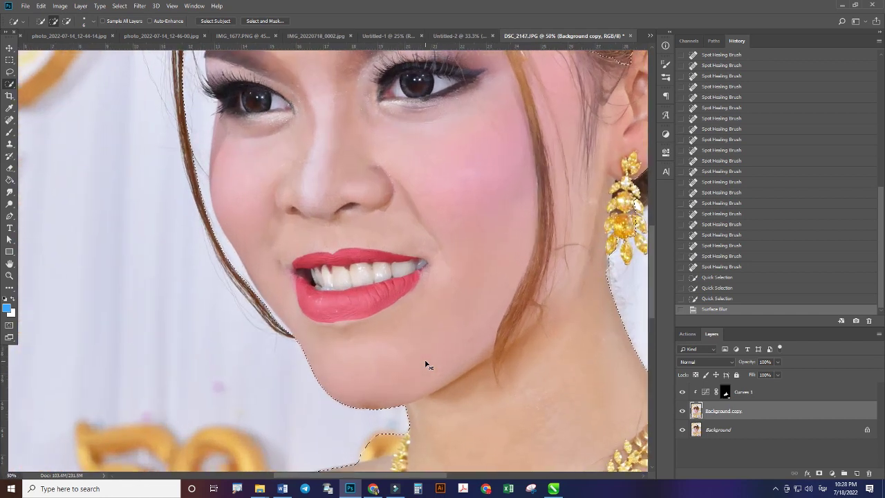
{"action": "key", "text": "ctrl+plus"}
{"action": "key", "text": "ctrl+plus"}
{"action": "key", "text": "ctrl+minus"}
{"action": "key", "text": "ctrl+minus"}
{"action": "key", "text": "ctrl+minus"}
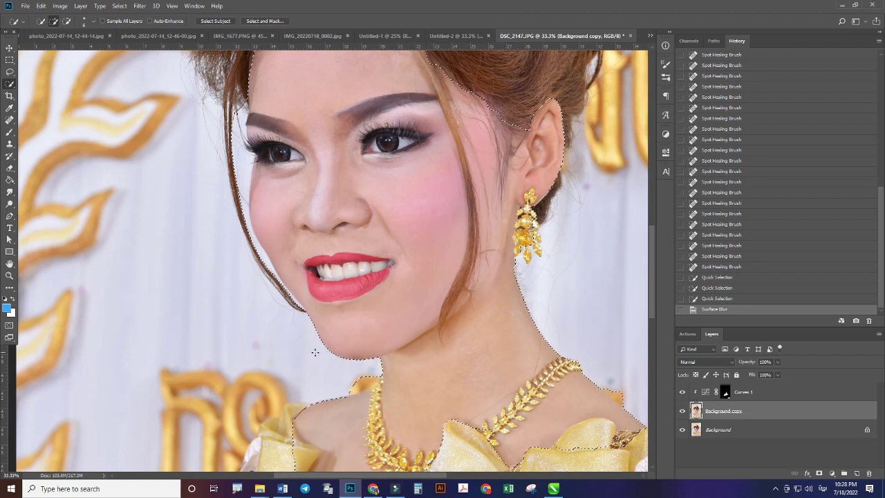
{"action": "scroll", "coordinate": [346, 318], "scroll_direction": "up", "scroll_amount": 1}
{"action": "scroll", "coordinate": [400, 291], "scroll_direction": "up", "scroll_amount": 2}
{"action": "scroll", "coordinate": [400, 291], "scroll_direction": "up", "scroll_amount": 2}
{"action": "scroll", "coordinate": [400, 290], "scroll_direction": "up", "scroll_amount": 1}
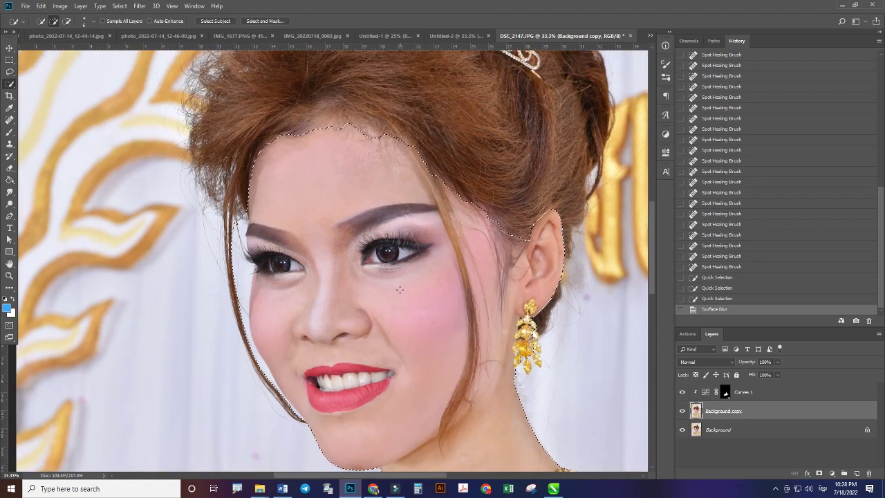
{"action": "key", "text": "ctrl+d"}
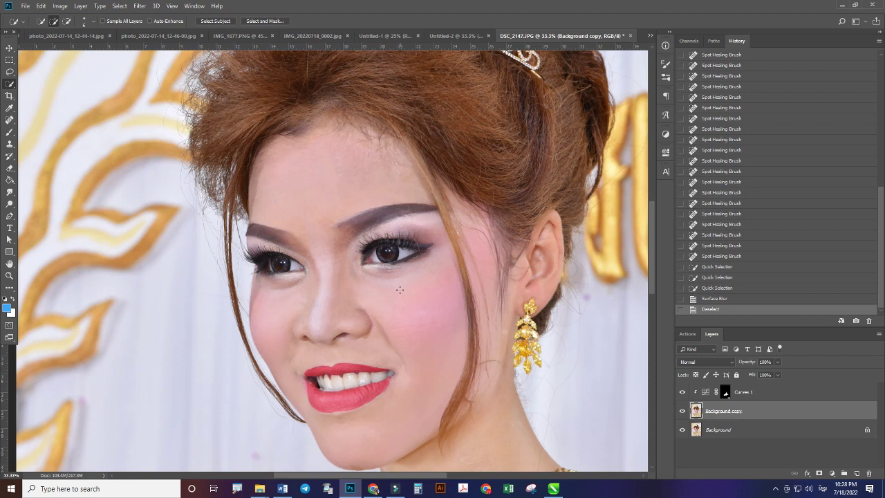
{"action": "scroll", "coordinate": [404, 289], "scroll_direction": "down", "scroll_amount": 2}
{"action": "scroll", "coordinate": [403, 289], "scroll_direction": "down", "scroll_amount": 1}
{"action": "scroll", "coordinate": [404, 289], "scroll_direction": "down", "scroll_amount": 2}
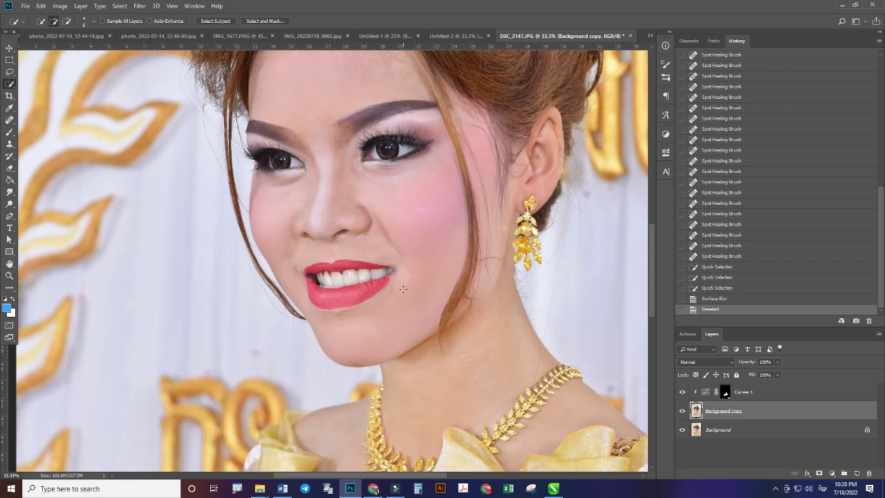
{"action": "scroll", "coordinate": [403, 289], "scroll_direction": "down", "scroll_amount": 3}
{"action": "scroll", "coordinate": [403, 289], "scroll_direction": "down", "scroll_amount": 1}
{"action": "scroll", "coordinate": [403, 289], "scroll_direction": "down", "scroll_amount": 1}
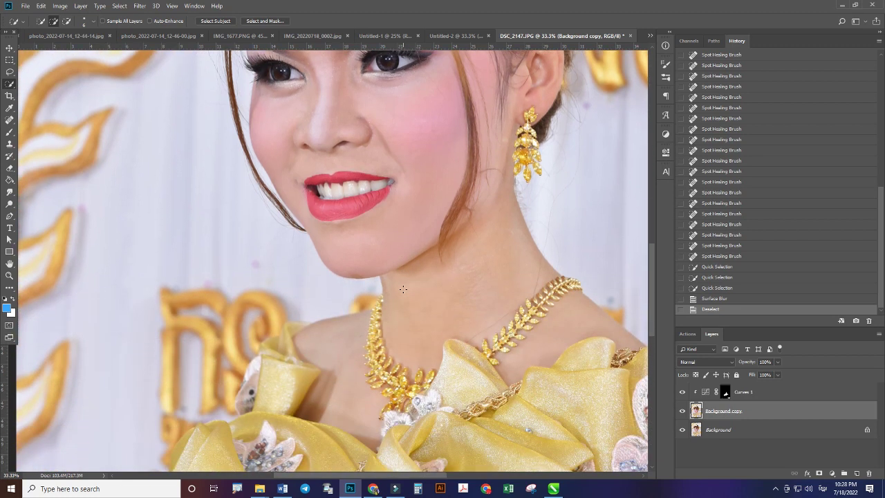
{"action": "scroll", "coordinate": [402, 287], "scroll_direction": "down", "scroll_amount": 1}
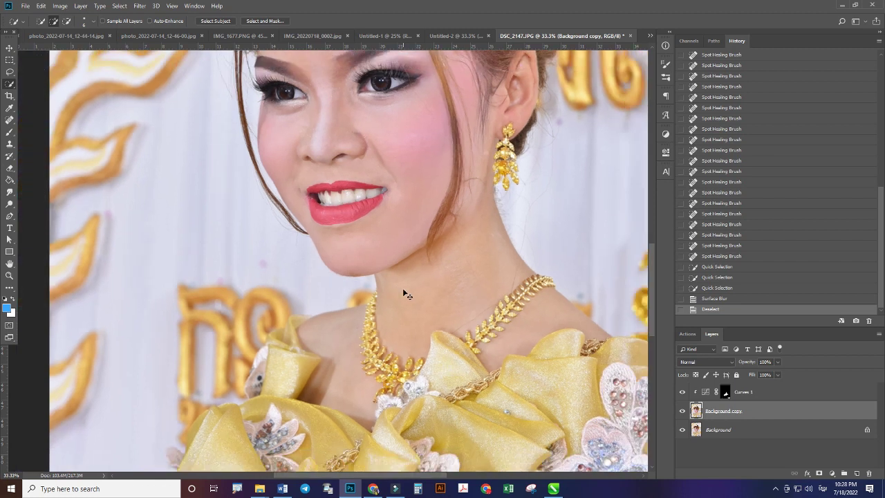
{"action": "scroll", "coordinate": [402, 288], "scroll_direction": "down", "scroll_amount": 1}
{"action": "scroll", "coordinate": [402, 288], "scroll_direction": "up", "scroll_amount": 2}
{"action": "scroll", "coordinate": [402, 288], "scroll_direction": "up", "scroll_amount": 2}
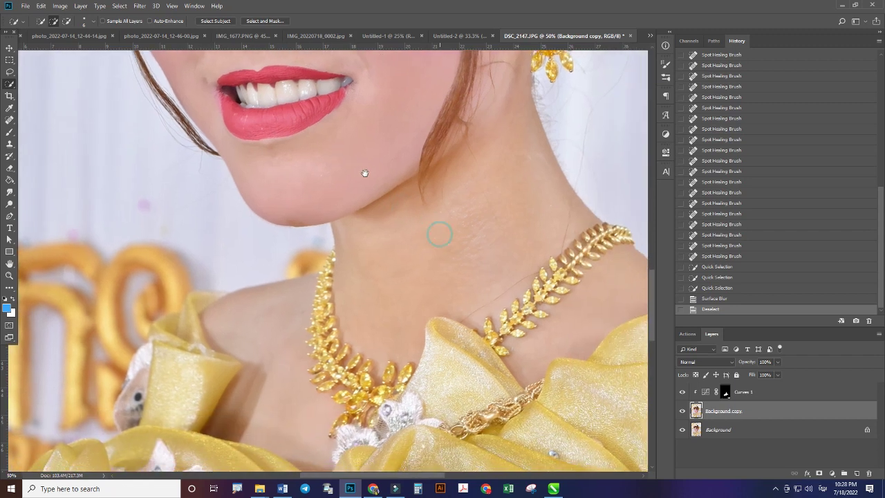
{"action": "left_click_drag", "start_coordinate": [439, 234], "coordinate": [287, 96]}
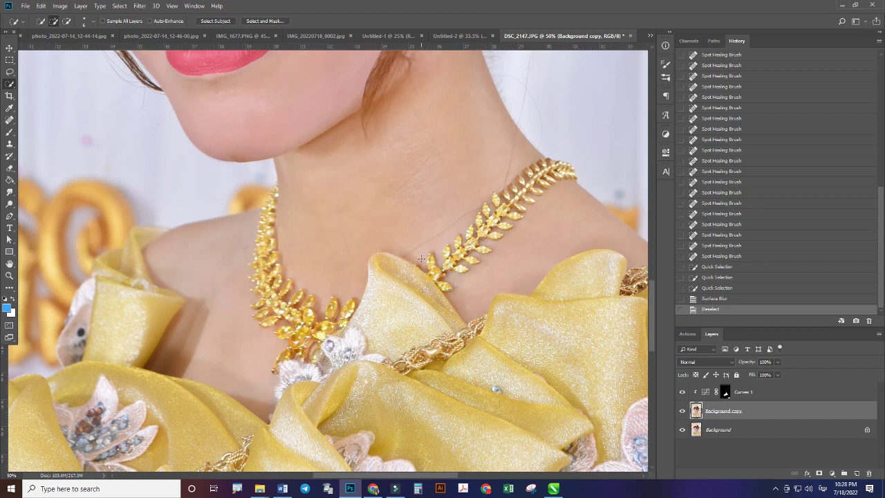
{"action": "scroll", "coordinate": [420, 258], "scroll_direction": "down", "scroll_amount": 1}
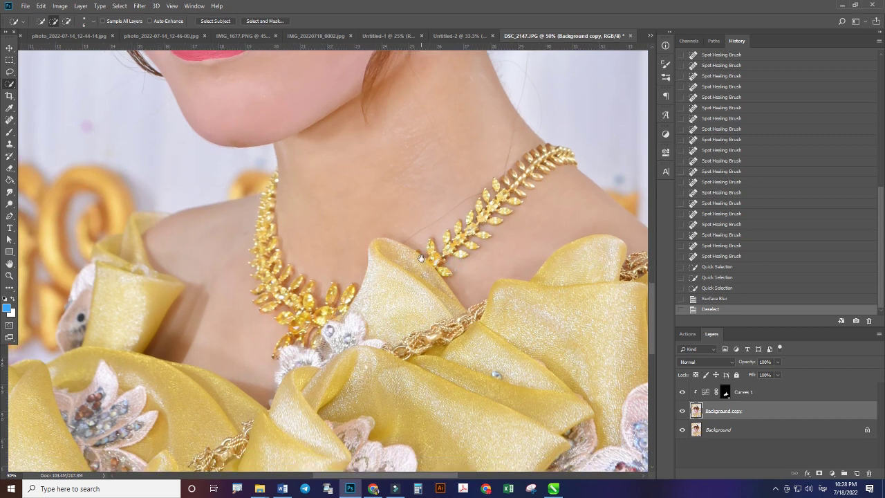
{"action": "scroll", "coordinate": [419, 266], "scroll_direction": "down", "scroll_amount": 1}
{"action": "scroll", "coordinate": [417, 274], "scroll_direction": "down", "scroll_amount": 1}
{"action": "scroll", "coordinate": [420, 278], "scroll_direction": "down", "scroll_amount": 2}
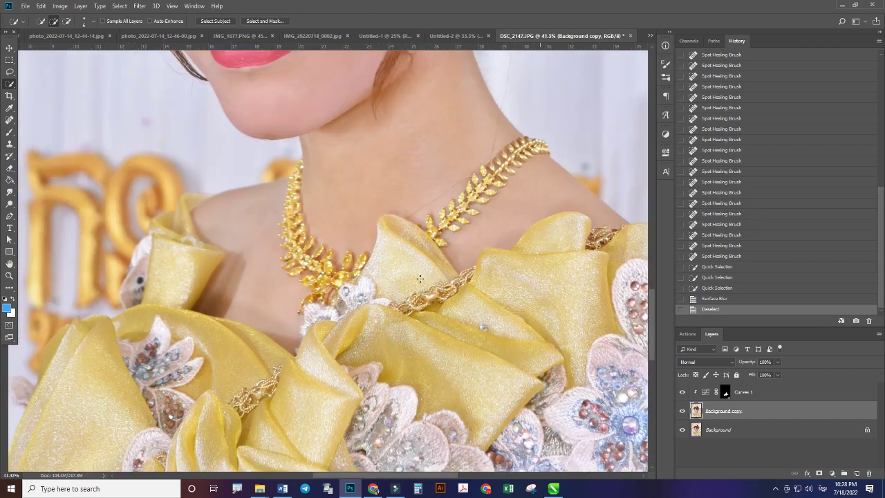
{"action": "scroll", "coordinate": [419, 279], "scroll_direction": "down", "scroll_amount": 2}
{"action": "scroll", "coordinate": [420, 279], "scroll_direction": "down", "scroll_amount": 1}
{"action": "scroll", "coordinate": [420, 279], "scroll_direction": "down", "scroll_amount": 1}
{"action": "scroll", "coordinate": [420, 279], "scroll_direction": "down", "scroll_amount": 1}
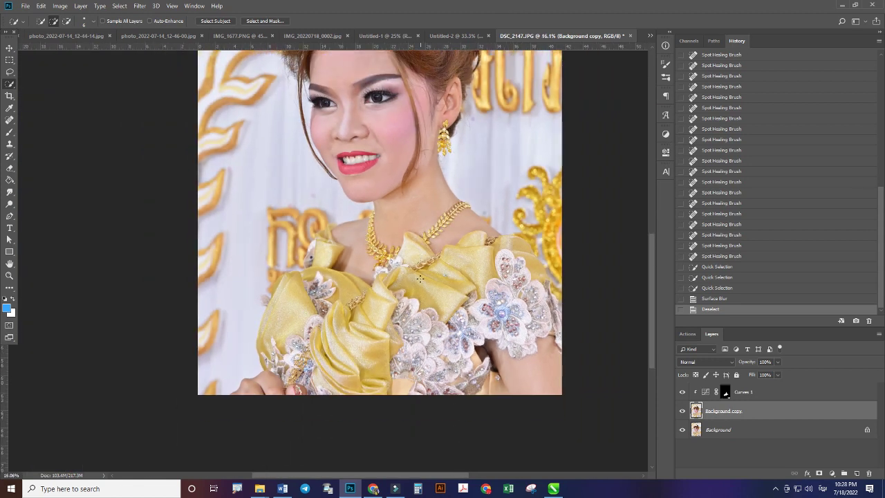
{"action": "scroll", "coordinate": [419, 278], "scroll_direction": "up", "scroll_amount": 1}
{"action": "scroll", "coordinate": [418, 278], "scroll_direction": "up", "scroll_amount": 1}
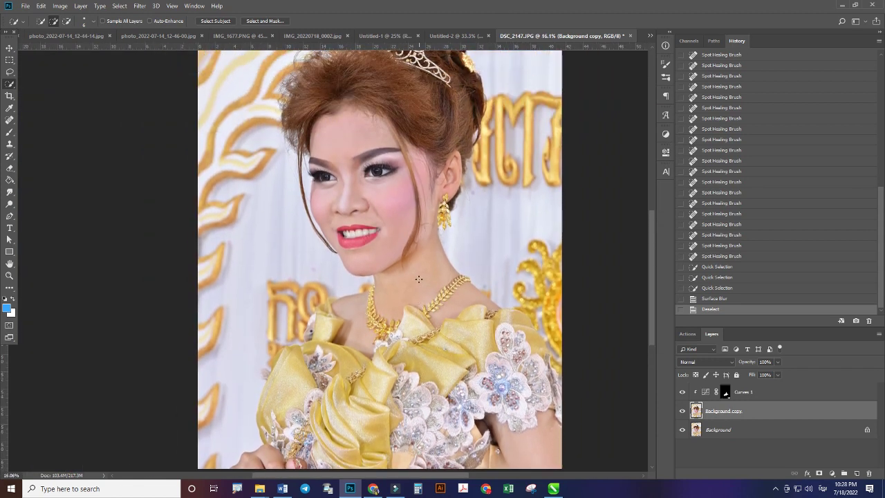
{"action": "scroll", "coordinate": [418, 279], "scroll_direction": "up", "scroll_amount": 1}
{"action": "scroll", "coordinate": [419, 279], "scroll_direction": "down", "scroll_amount": 1}
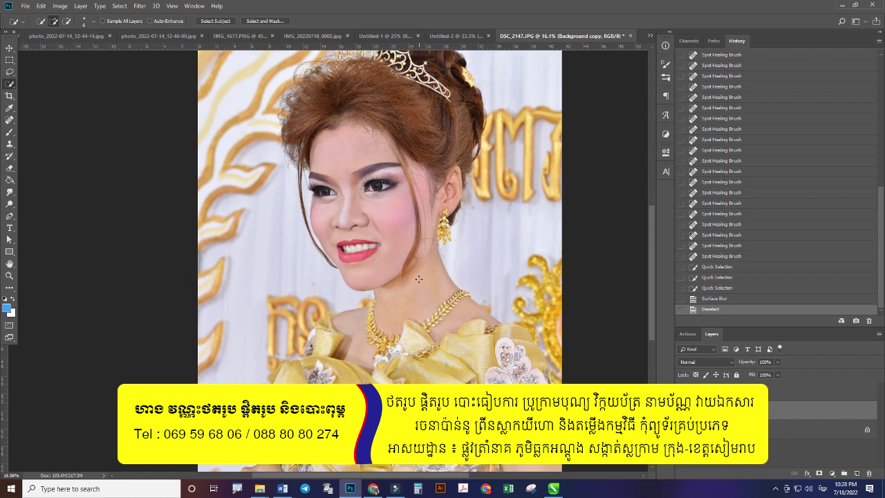
{"action": "scroll", "coordinate": [418, 278], "scroll_direction": "down", "scroll_amount": 1}
{"action": "scroll", "coordinate": [418, 278], "scroll_direction": "down", "scroll_amount": 1}
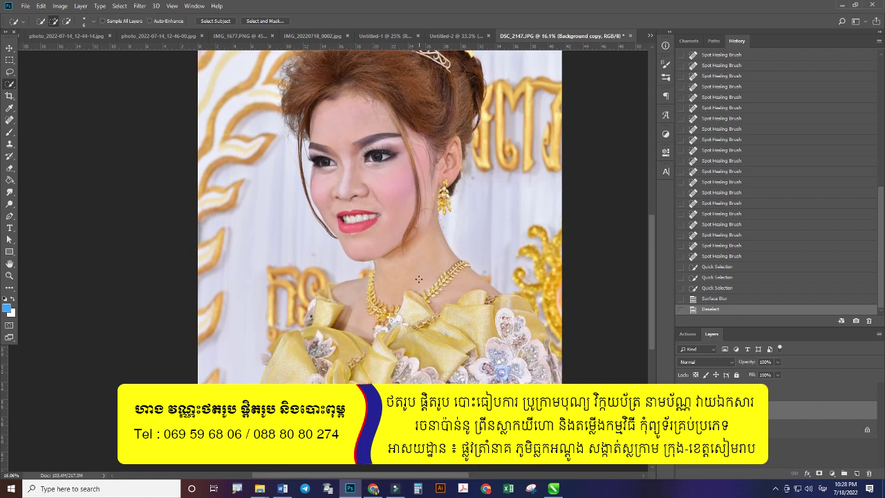
{"action": "scroll", "coordinate": [410, 293], "scroll_direction": "up", "scroll_amount": 1}
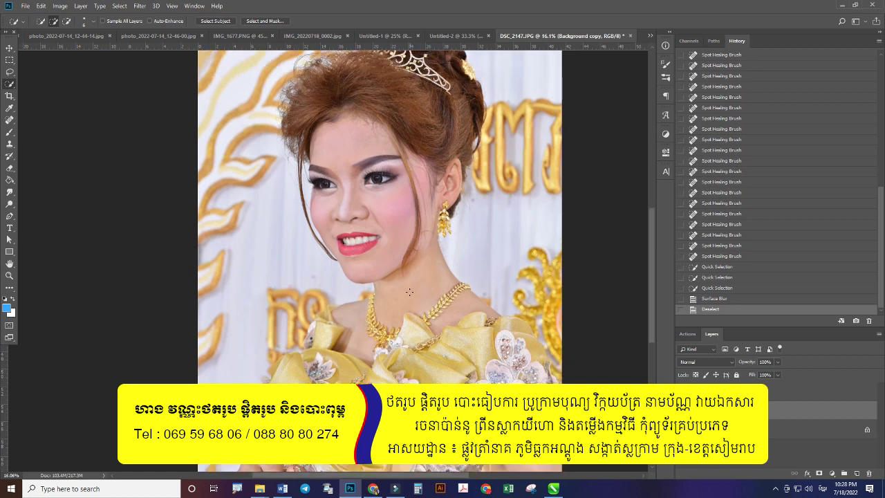
{"action": "scroll", "coordinate": [411, 301], "scroll_direction": "up", "scroll_amount": 1}
{"action": "scroll", "coordinate": [412, 308], "scroll_direction": "down", "scroll_amount": 1}
{"action": "scroll", "coordinate": [413, 315], "scroll_direction": "up", "scroll_amount": 1}
{"action": "scroll", "coordinate": [412, 315], "scroll_direction": "down", "scroll_amount": 1}
{"action": "scroll", "coordinate": [407, 331], "scroll_direction": "down", "scroll_amount": 2}
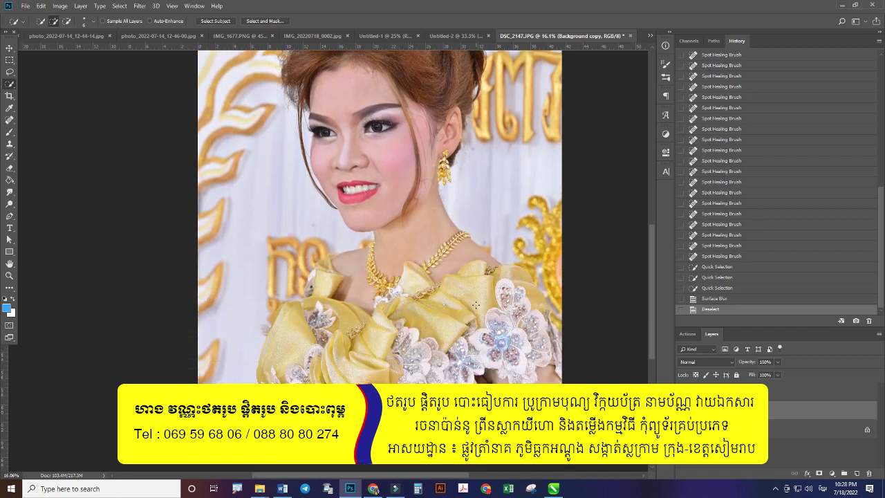
Open the Color Range dialog, close it without selecting, and adjust the view
{"action": "left_click", "coordinate": [120, 5]}
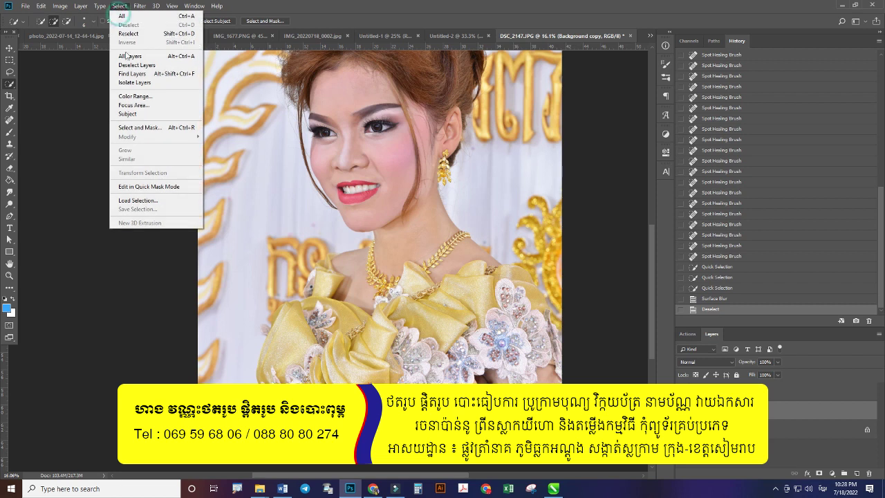
{"action": "left_click", "coordinate": [135, 96]}
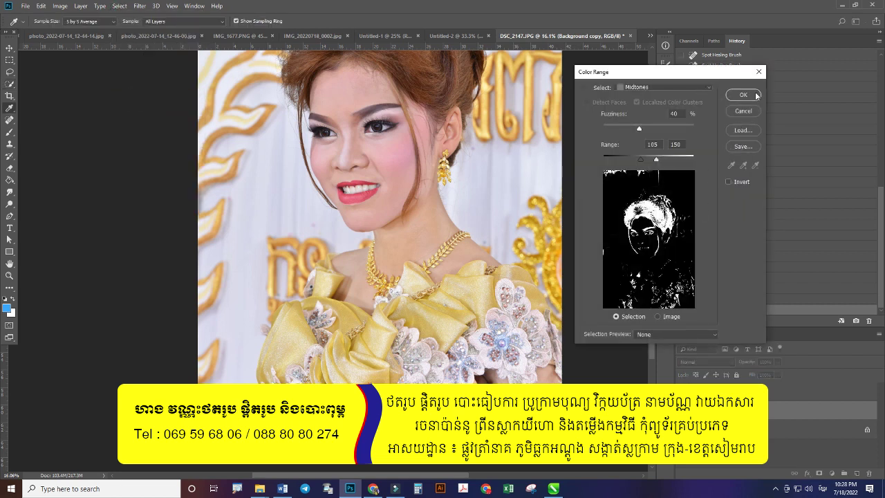
{"action": "left_click", "coordinate": [743, 110]}
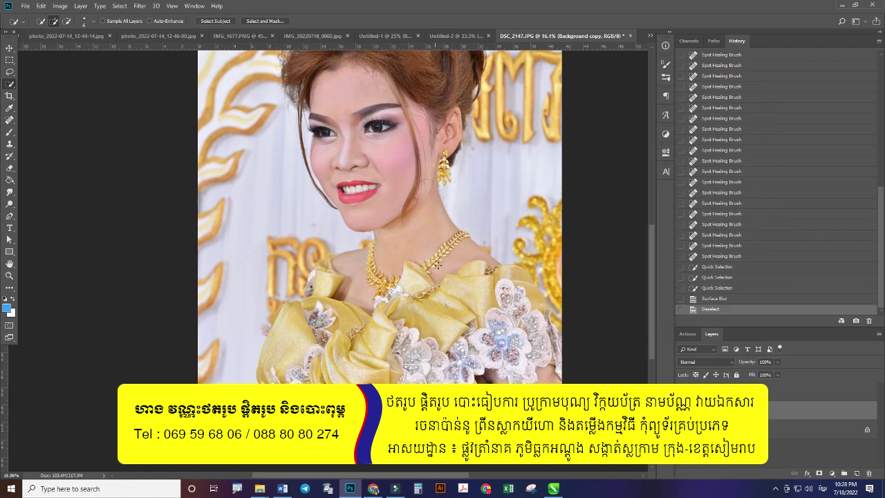
{"action": "scroll", "coordinate": [406, 269], "scroll_direction": "up", "scroll_amount": 2}
{"action": "scroll", "coordinate": [407, 268], "scroll_direction": "up", "scroll_amount": 2}
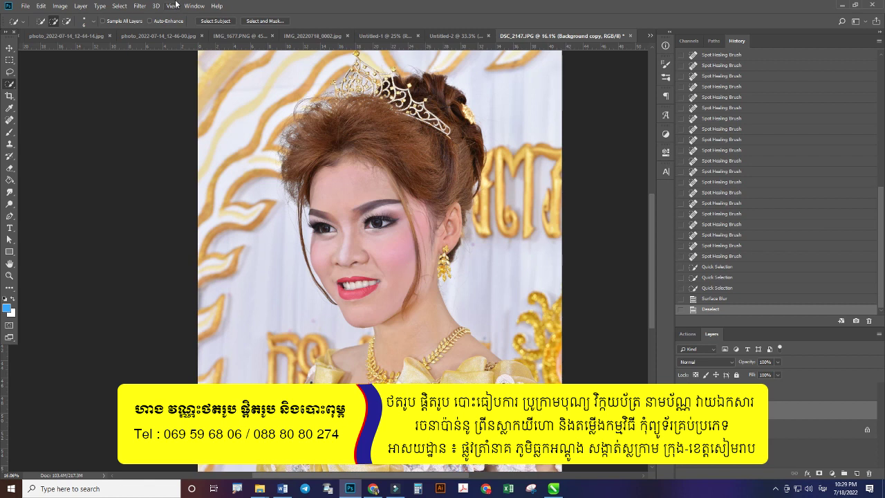
Select skin tones with Color Range by Sampled Colors, sampling the face and adding two more skin patches
{"action": "left_click", "coordinate": [115, 6]}
{"action": "left_click", "coordinate": [133, 97]}
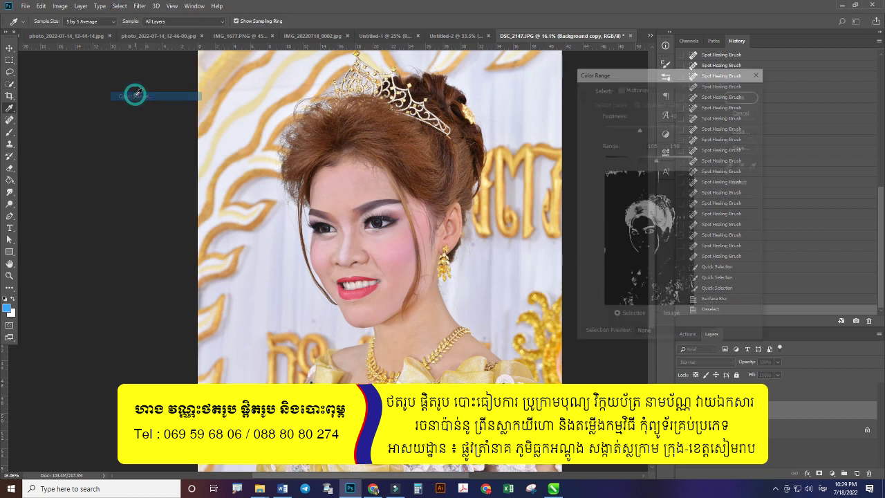
{"action": "left_click", "coordinate": [659, 89]}
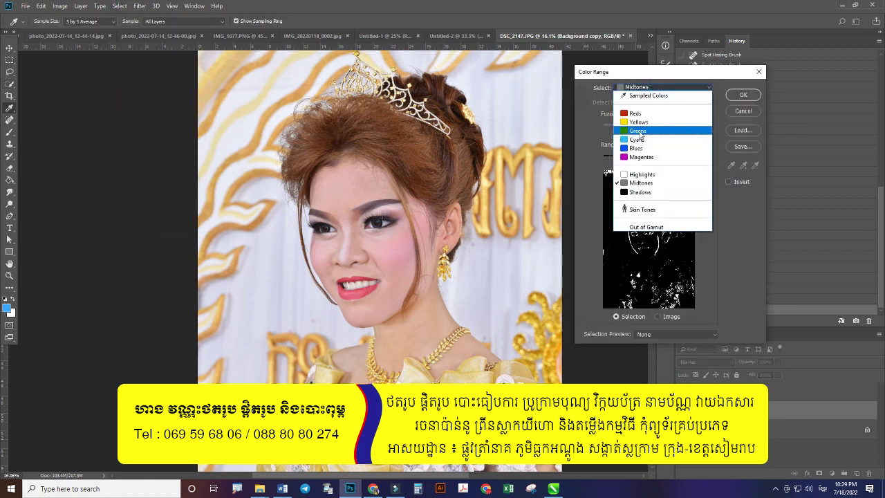
{"action": "left_click", "coordinate": [644, 96]}
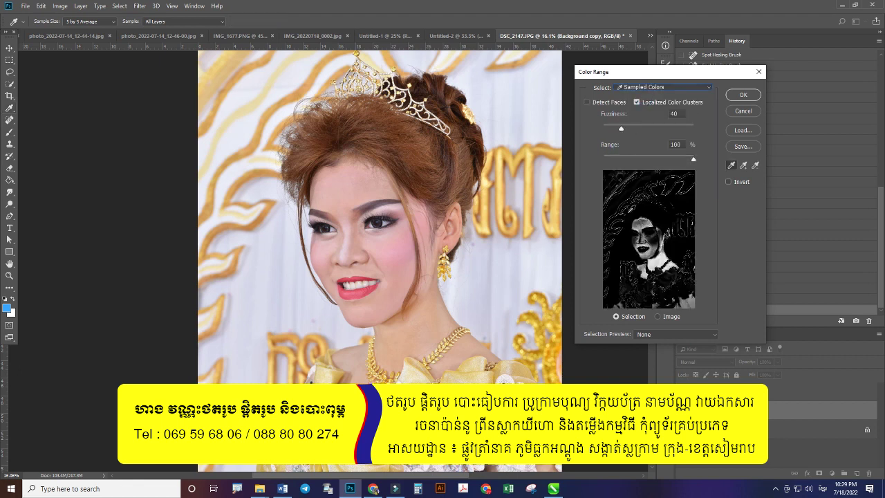
{"action": "left_click", "coordinate": [422, 311]}
{"action": "left_click", "coordinate": [743, 165]}
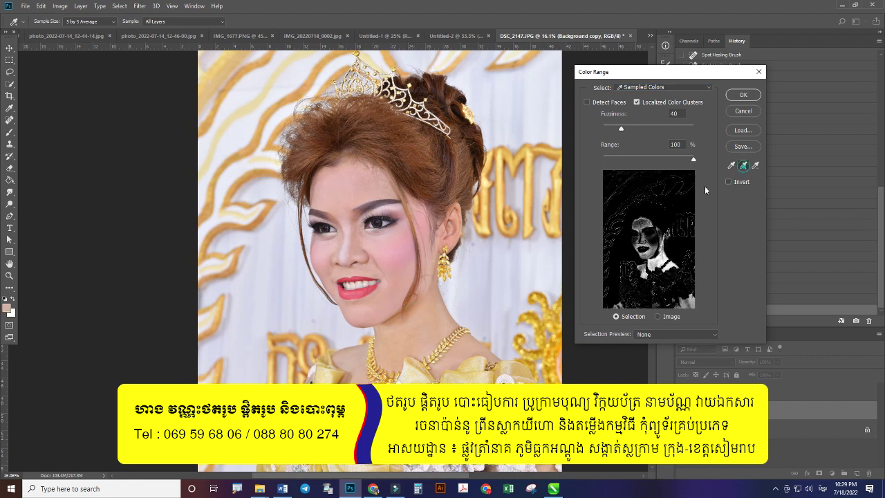
{"action": "left_click", "coordinate": [395, 337]}
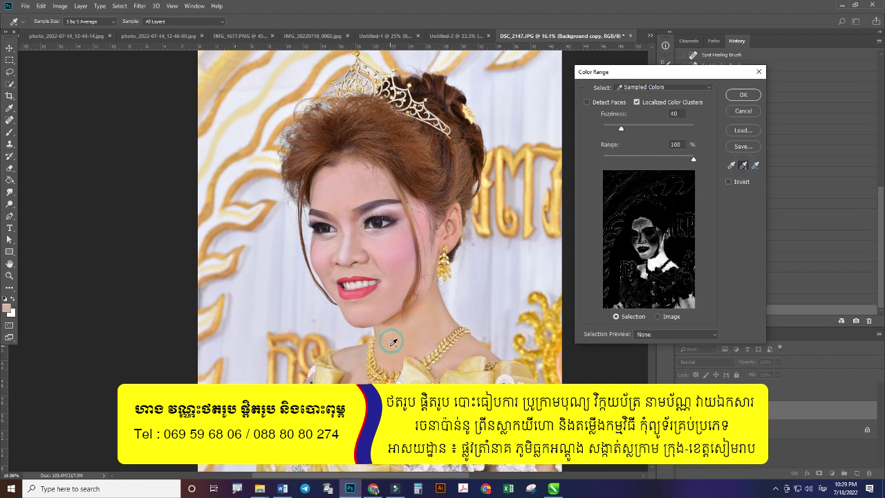
{"action": "left_click", "coordinate": [475, 348]}
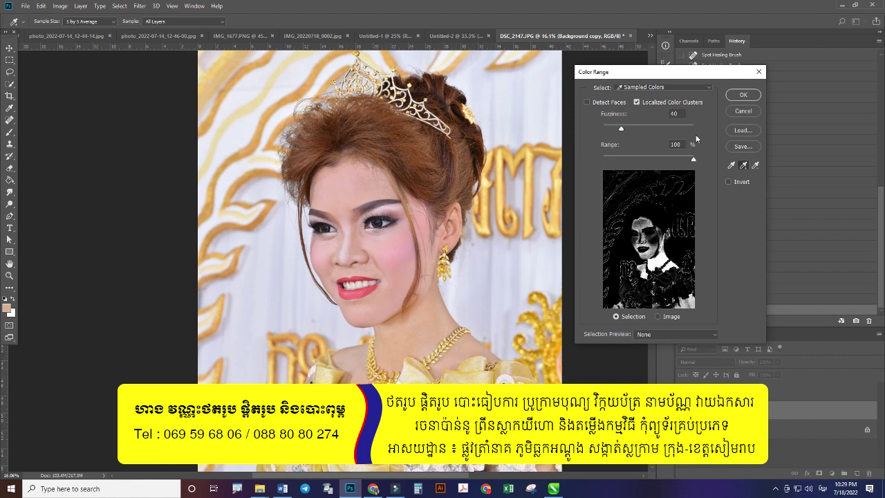
{"action": "left_click", "coordinate": [737, 97]}
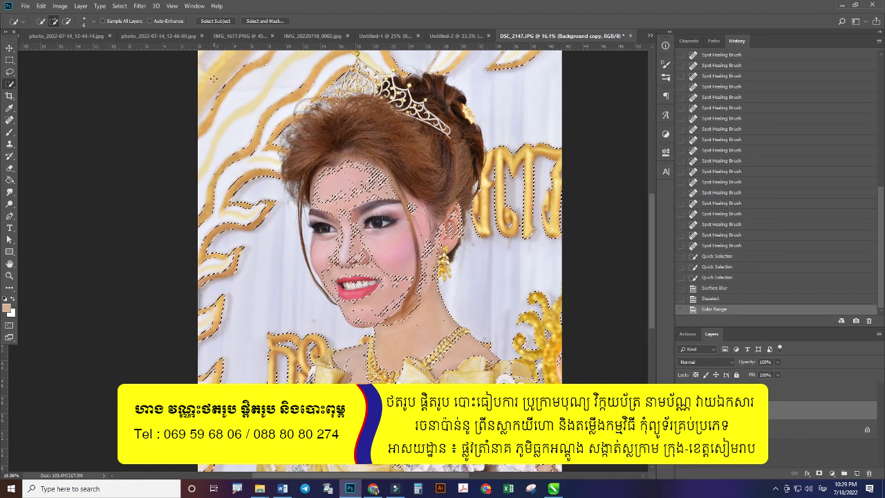
Feather the skin selection by 5 pixels
{"action": "key", "text": "shift+F6"}
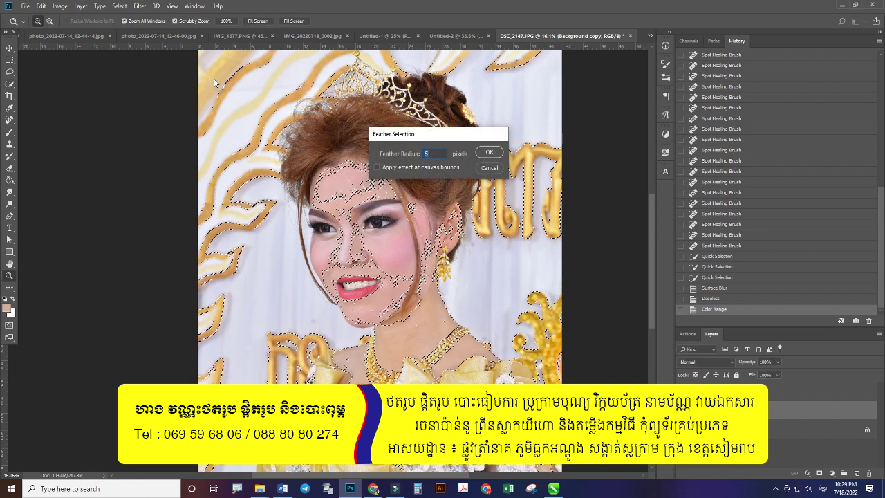
{"action": "key", "text": "Return"}
{"action": "key", "text": "z"}
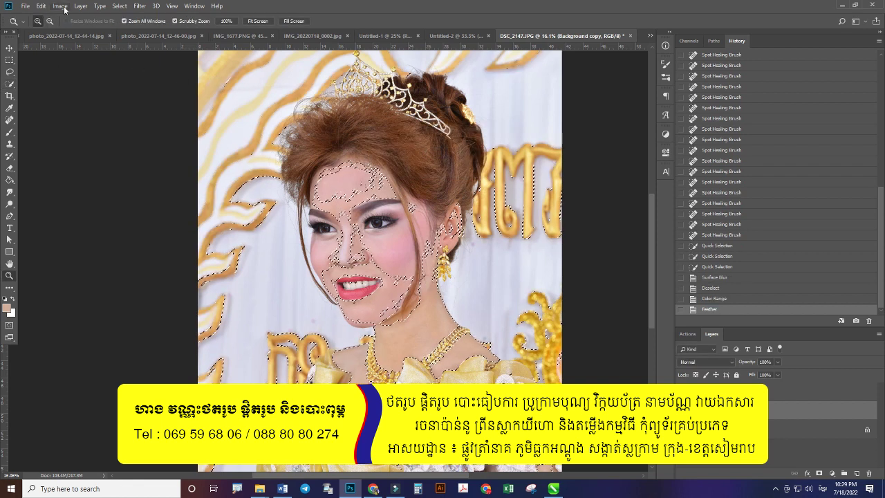
Open the Selective Color adjustment targeting the Yellows
{"action": "left_click", "coordinate": [62, 7]}
{"action": "mouse_move", "coordinate": [74, 30]}
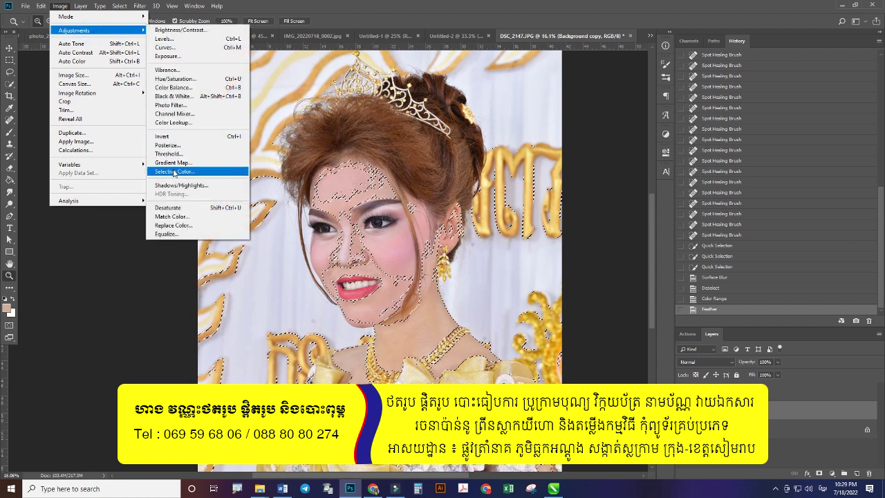
{"action": "left_click", "coordinate": [174, 172]}
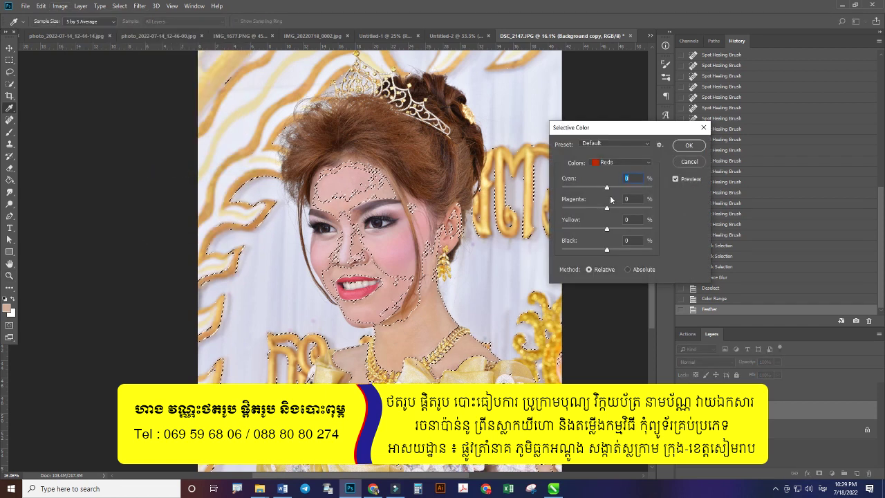
{"action": "left_click", "coordinate": [617, 163]}
{"action": "left_click", "coordinate": [610, 181]}
{"action": "left_click", "coordinate": [617, 163]}
{"action": "left_click", "coordinate": [618, 166]}
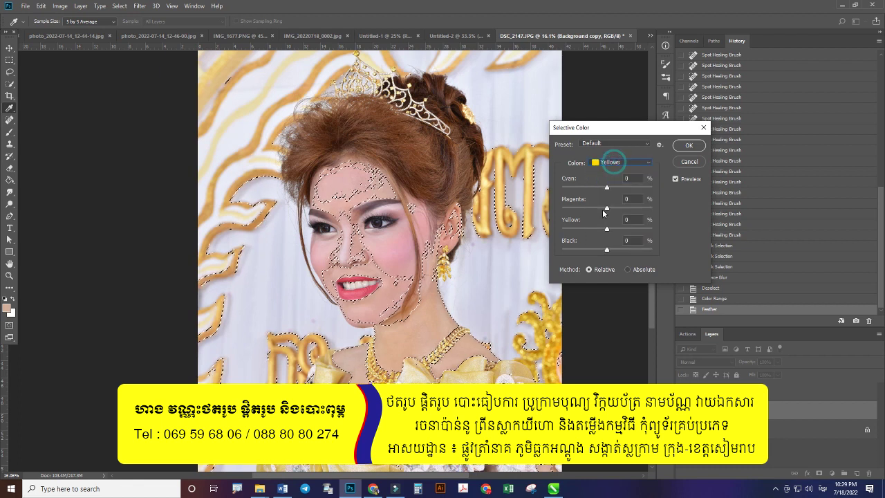
Strongly cut Yellow in the Yellows and toggle Preview to compare the skin
{"action": "left_click_drag", "start_coordinate": [606, 229], "coordinate": [570, 229]}
{"action": "left_click", "coordinate": [673, 179]}
{"action": "left_click", "coordinate": [676, 179]}
{"action": "left_click", "coordinate": [677, 180]}
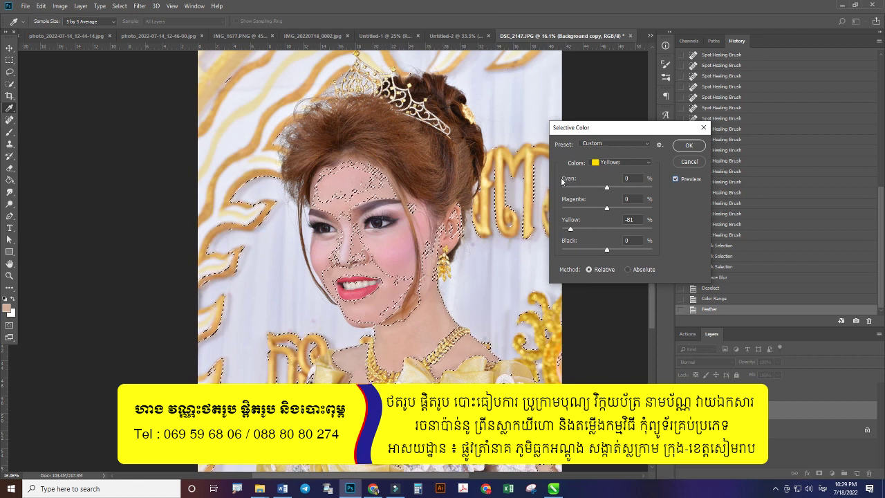
{"action": "scroll", "coordinate": [424, 249], "scroll_direction": "down", "scroll_amount": 1}
{"action": "scroll", "coordinate": [423, 249], "scroll_direction": "down", "scroll_amount": 2}
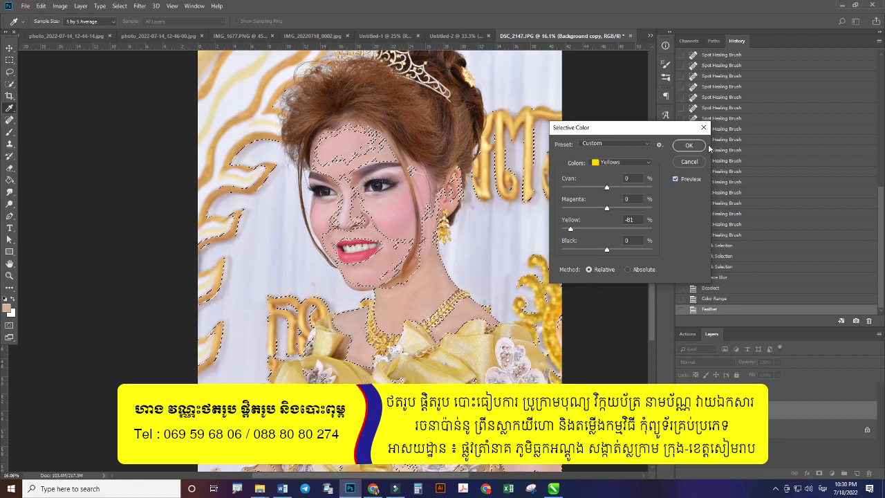
{"action": "scroll", "coordinate": [380, 214], "scroll_direction": "down", "scroll_amount": 3}
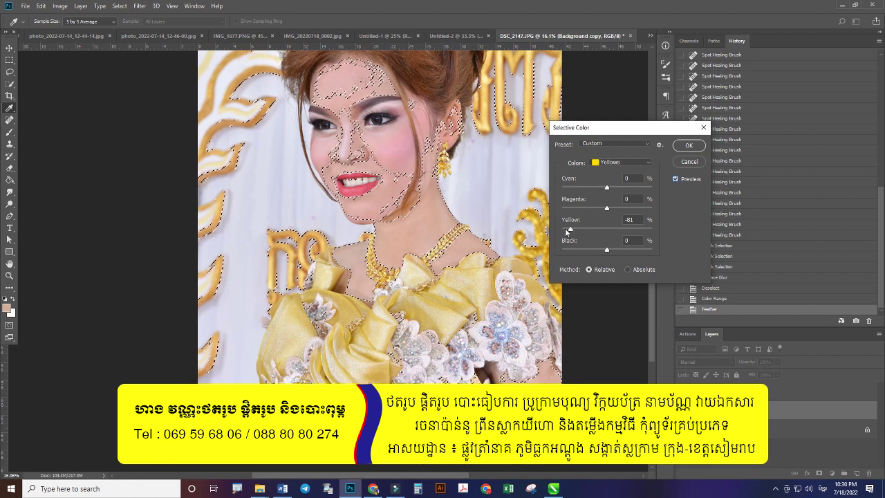
{"action": "scroll", "coordinate": [417, 247], "scroll_direction": "up", "scroll_amount": 1}
{"action": "scroll", "coordinate": [417, 248], "scroll_direction": "up", "scroll_amount": 2}
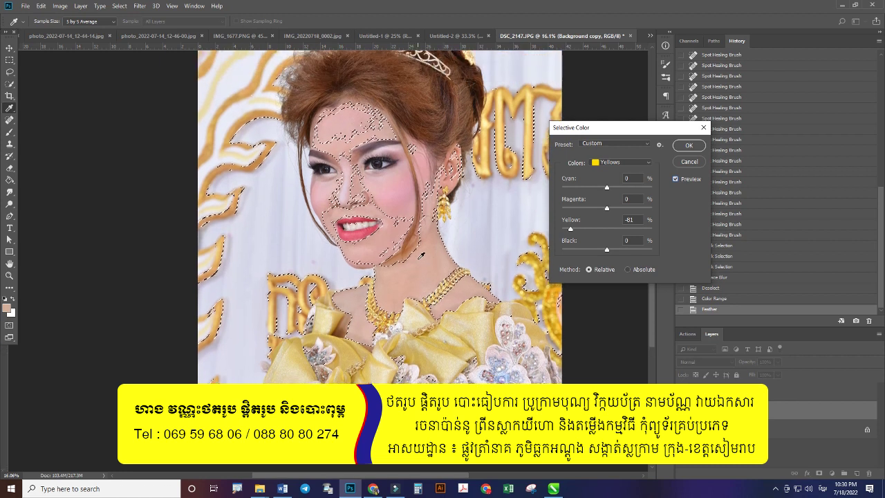
{"action": "scroll", "coordinate": [425, 270], "scroll_direction": "up", "scroll_amount": 1}
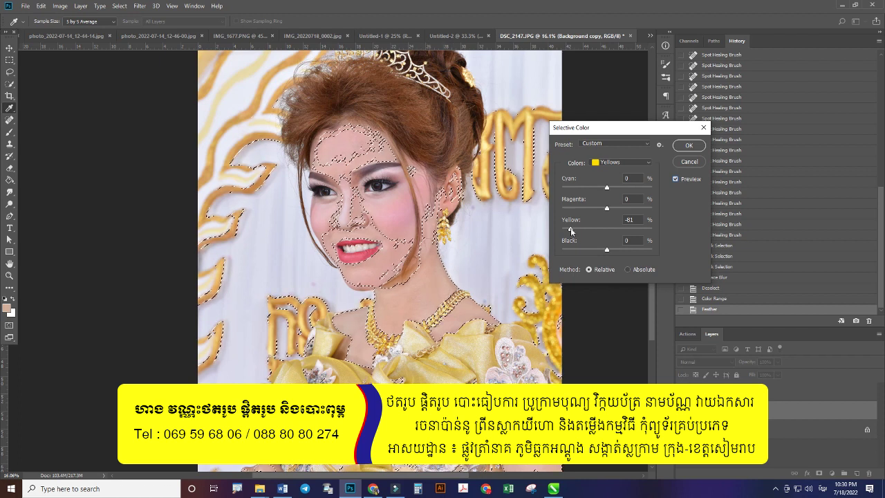
Ease the yellow reduction back to -64 and recheck it with Preview toggled
{"action": "mouse_move", "coordinate": [570, 229]}
{"action": "left_mouse_down"}
{"action": "mouse_move", "coordinate": [587, 229]}
{"action": "mouse_move", "coordinate": [562, 233]}
{"action": "mouse_move", "coordinate": [582, 231]}
{"action": "left_mouse_up"}
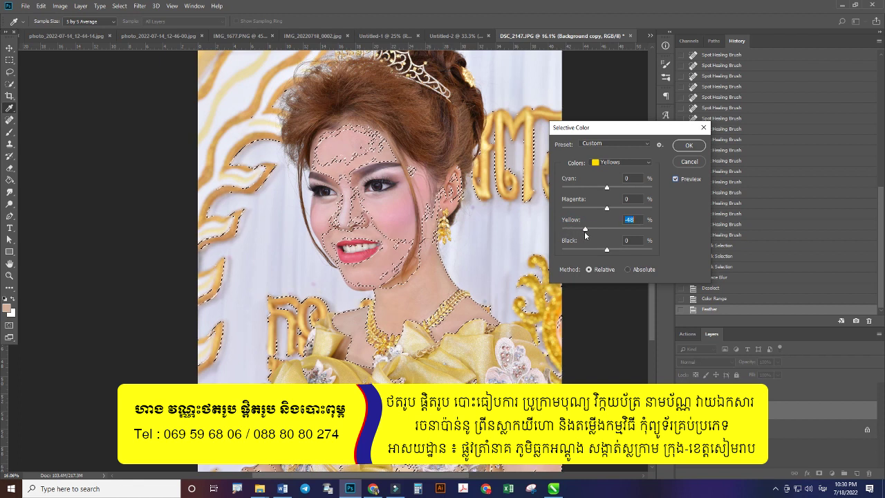
{"action": "left_click", "coordinate": [674, 180]}
{"action": "left_click", "coordinate": [674, 180]}
{"action": "left_click", "coordinate": [675, 180]}
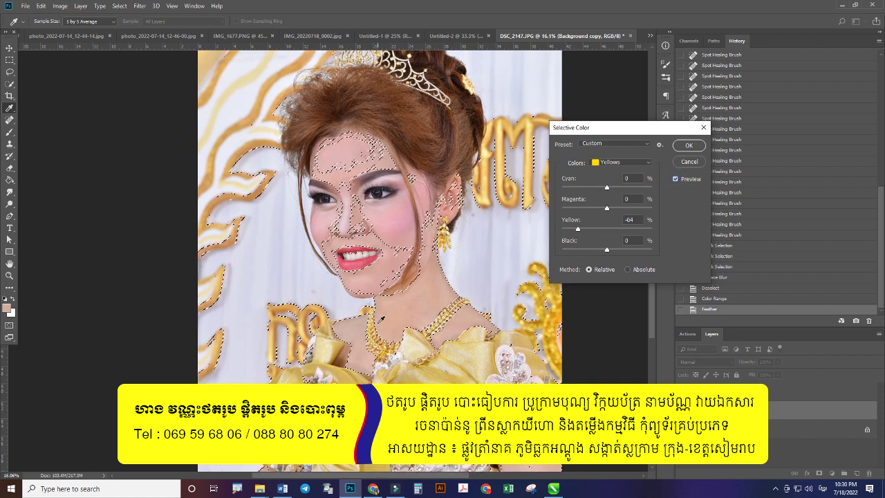